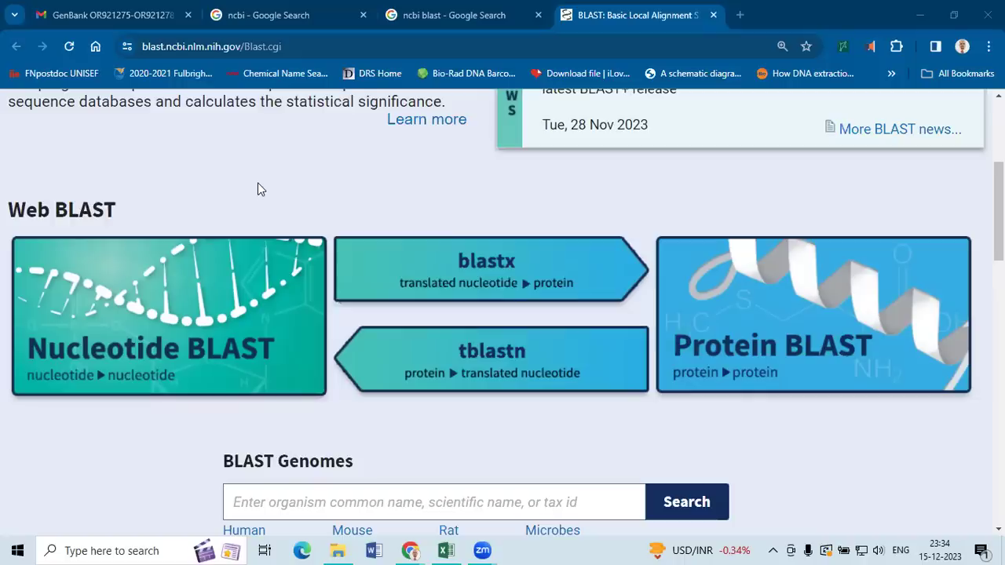
Step: Look over the Web BLAST heading on the BLAST page
scroll(288, 157, up, 3)
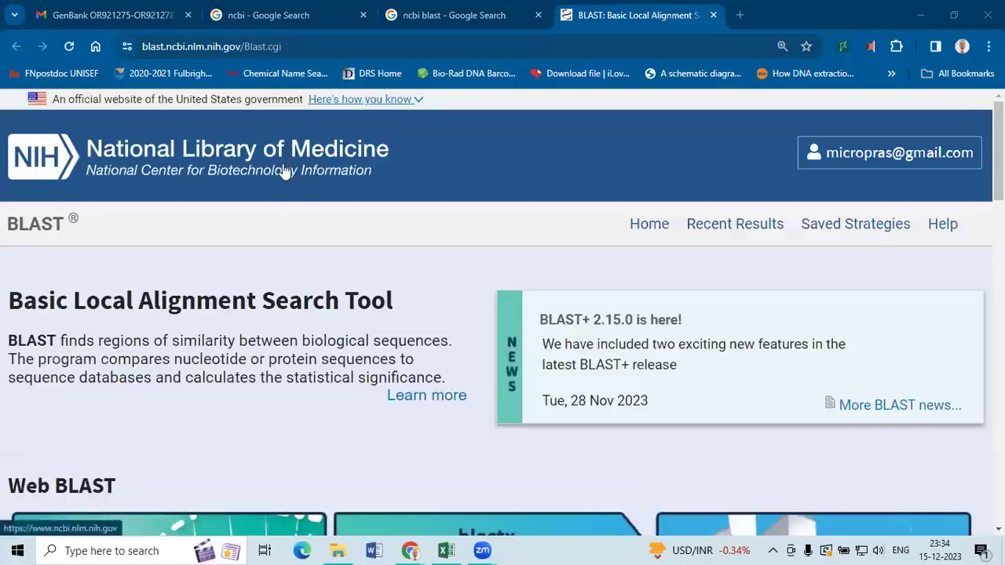
scroll(280, 171, down, 4)
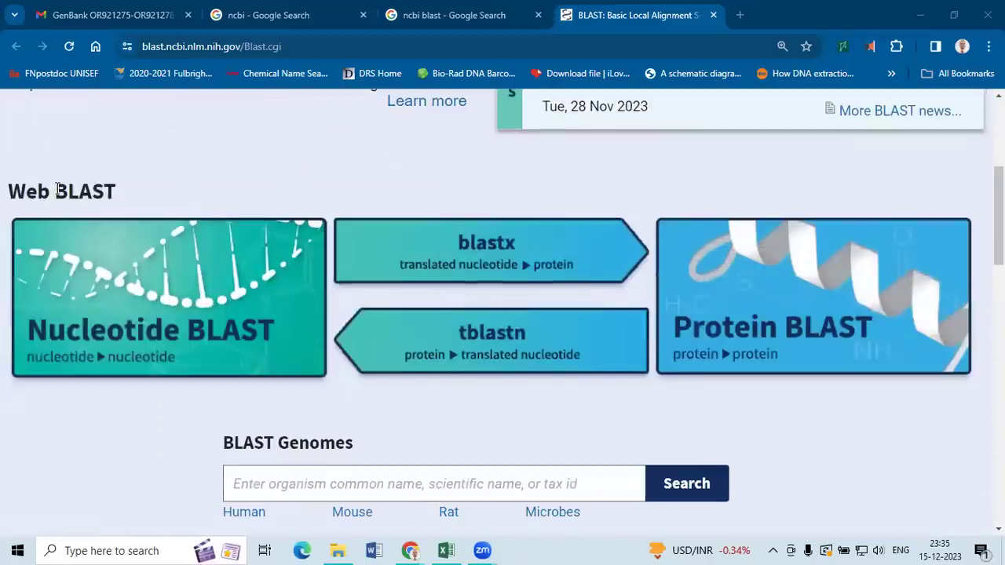
drag(55, 191, 70, 190)
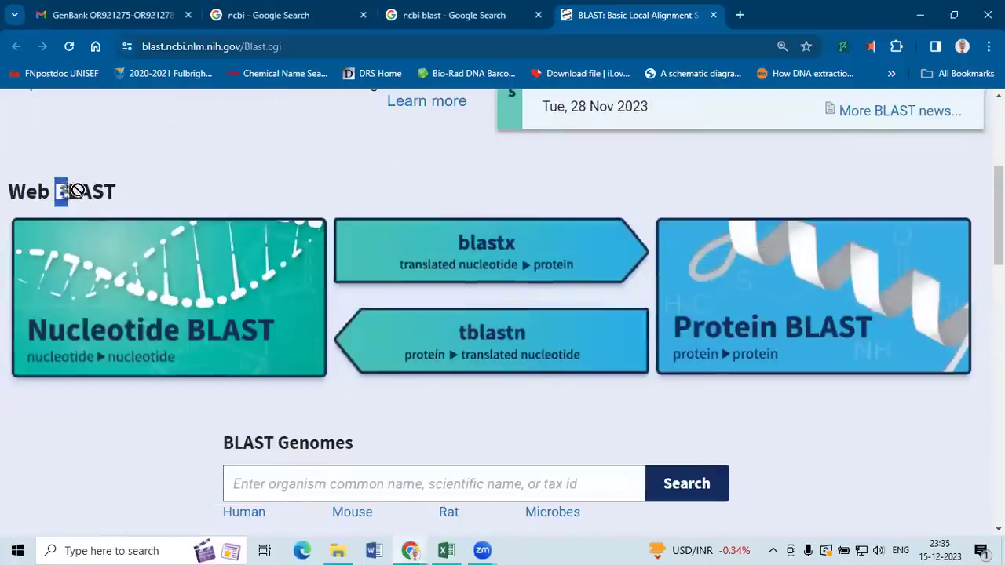
click(143, 198)
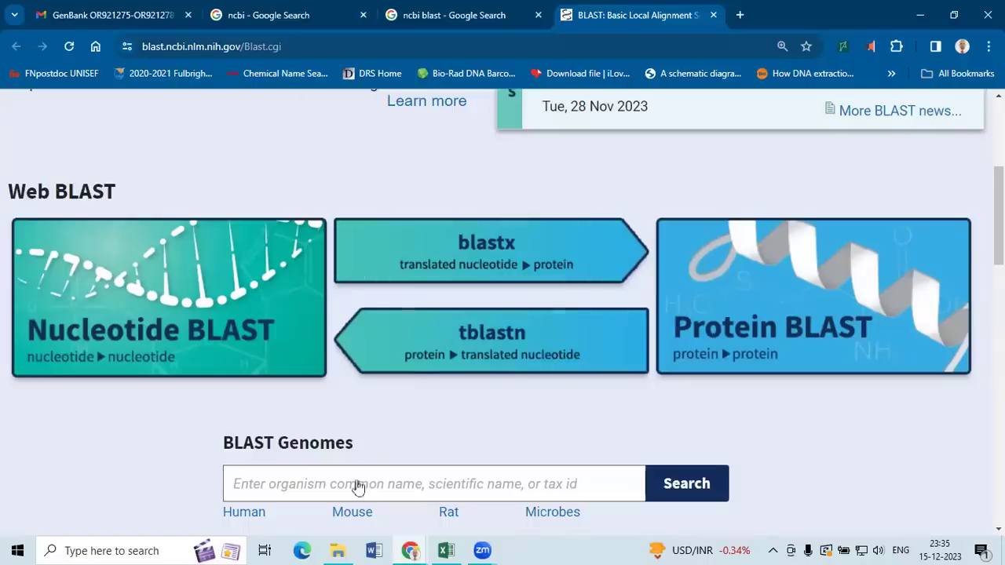
Step: Show the KJC Venu seq folder in Downloads and select the Seq file
click(342, 547)
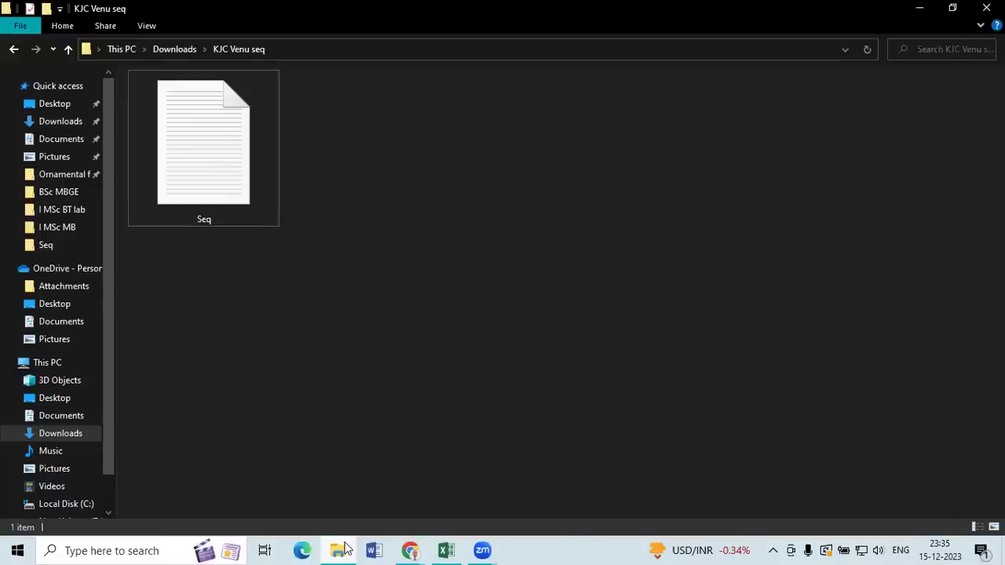
click(343, 547)
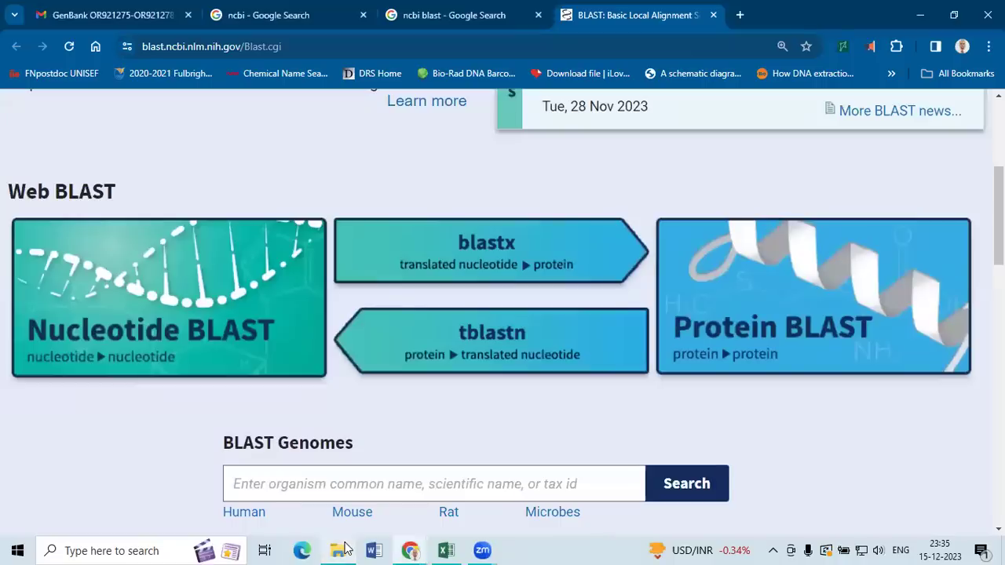
click(343, 547)
click(157, 144)
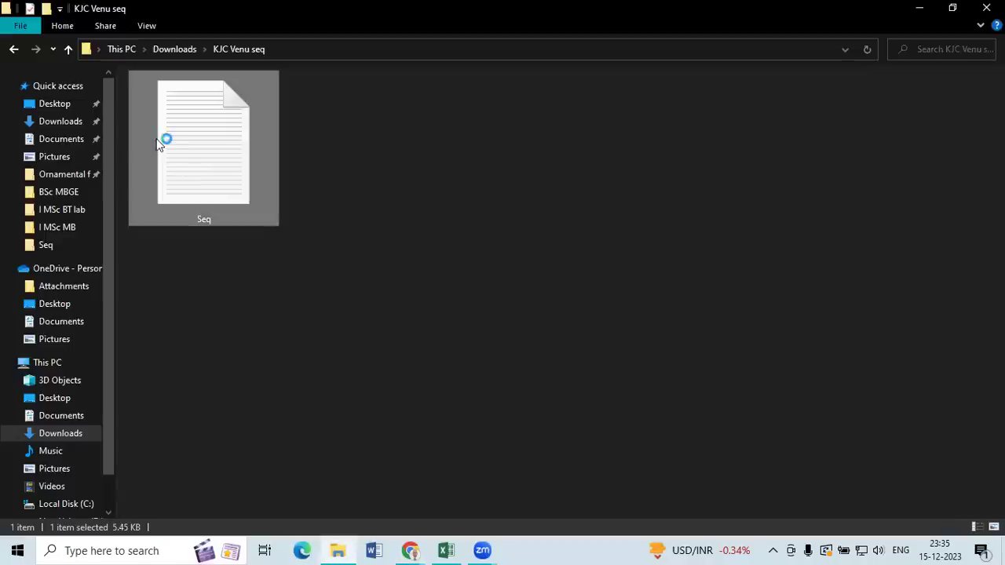
Step: Open the Seq file in Notepad and locate the KJC191 sequence text
double_click(621, 137)
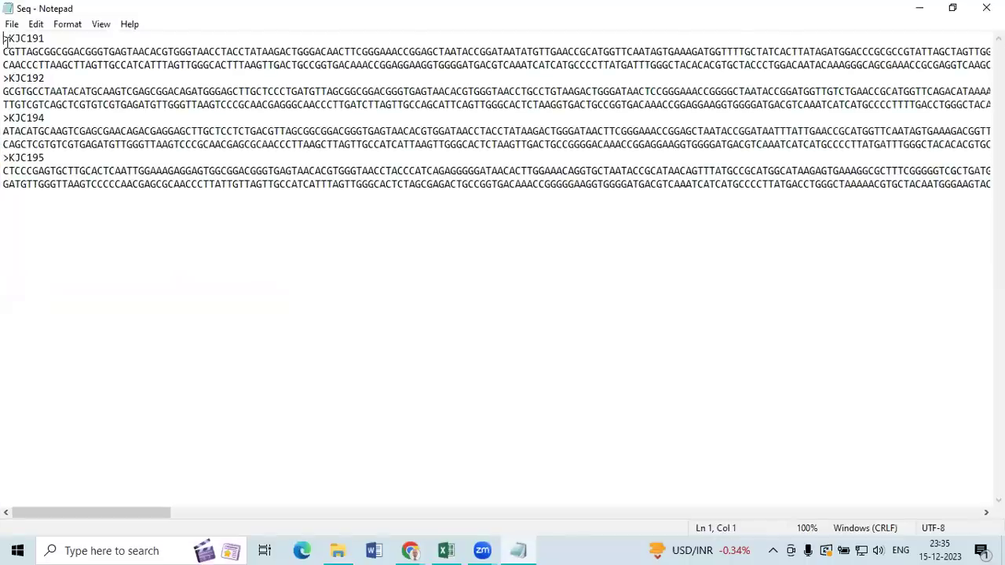
drag(6, 38, 54, 37)
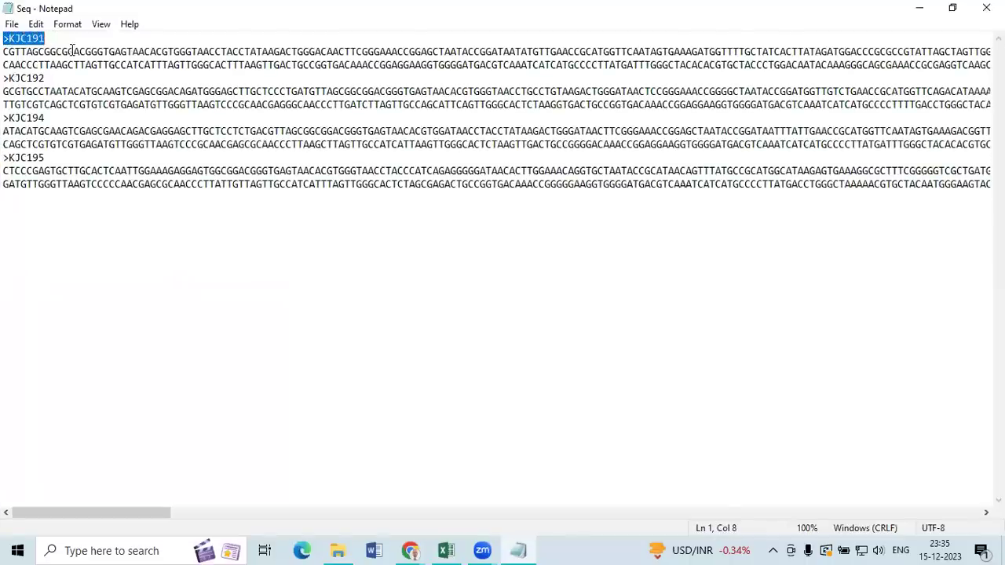
click(72, 51)
key(Home)
key(shift+End)
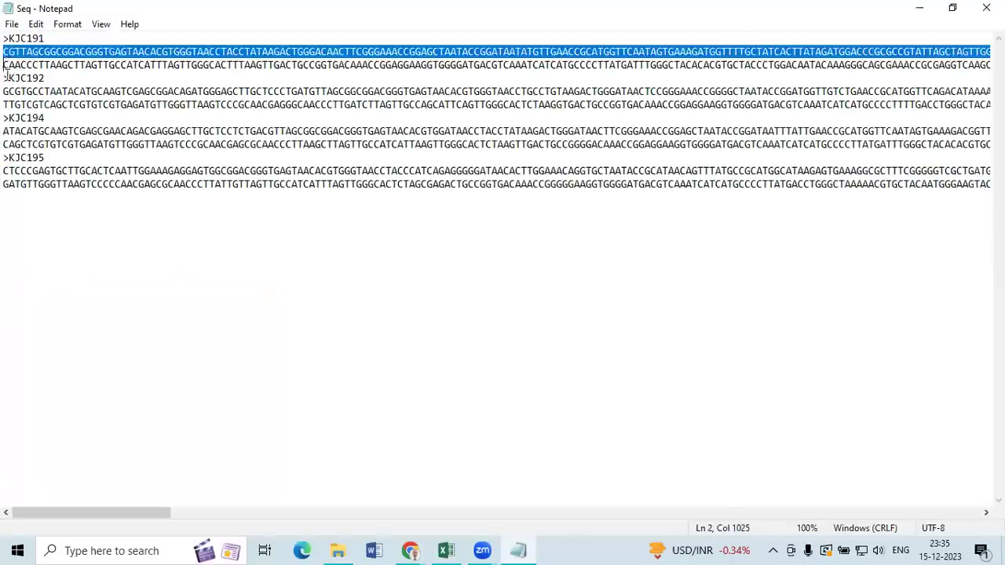
key(shift+Down)
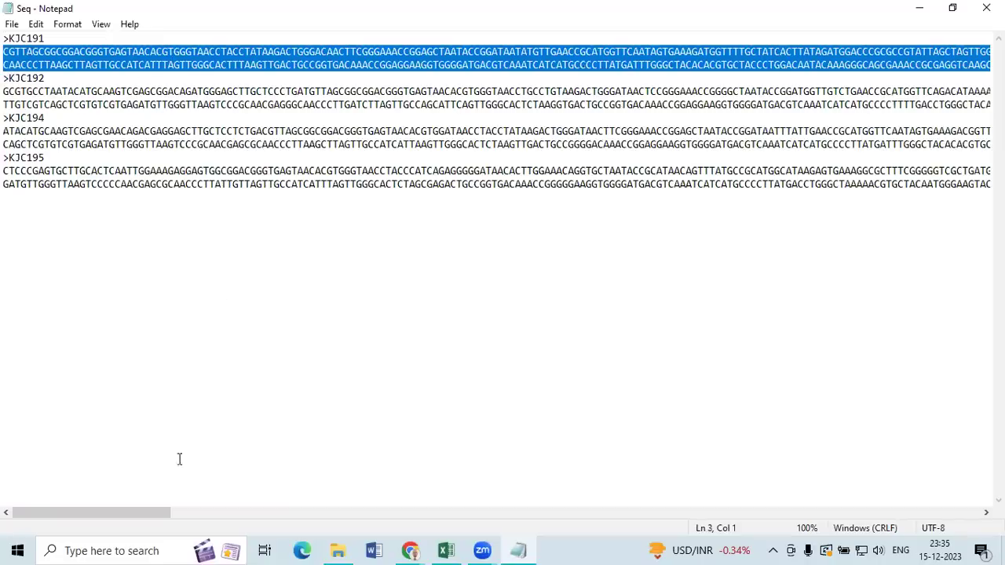
drag(133, 521, 88, 487)
click(50, 233)
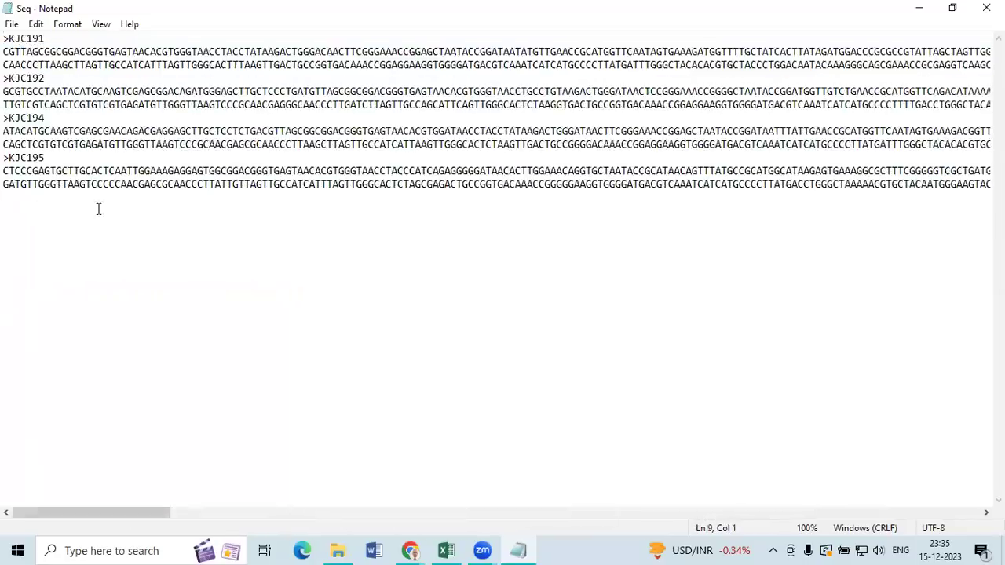
Step: Select the KJC191 sequence lines and copy them to the clipboard
scroll(99, 207, up, 5)
scroll(114, 238, up, 7)
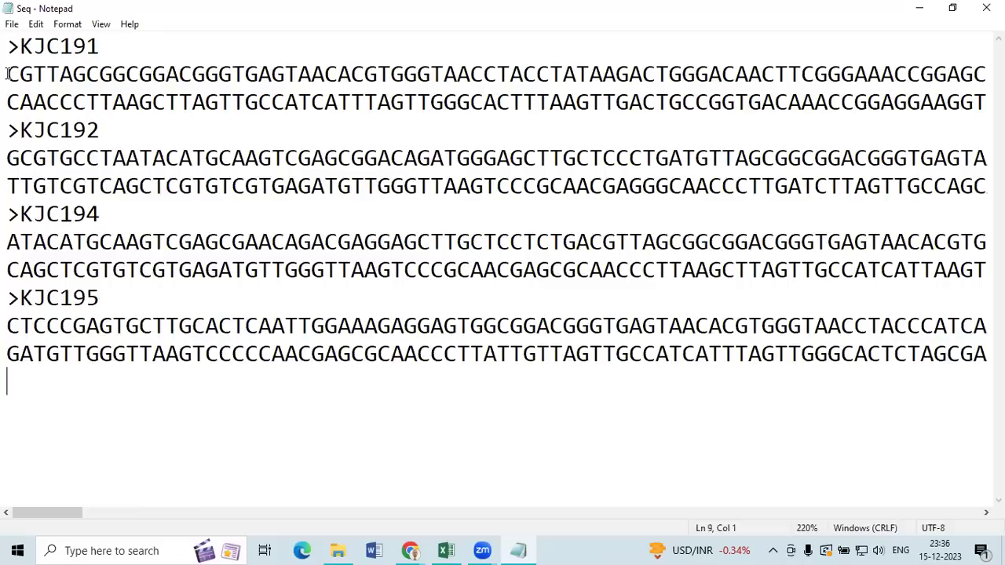
drag(7, 74, 8, 124)
right_click(71, 76)
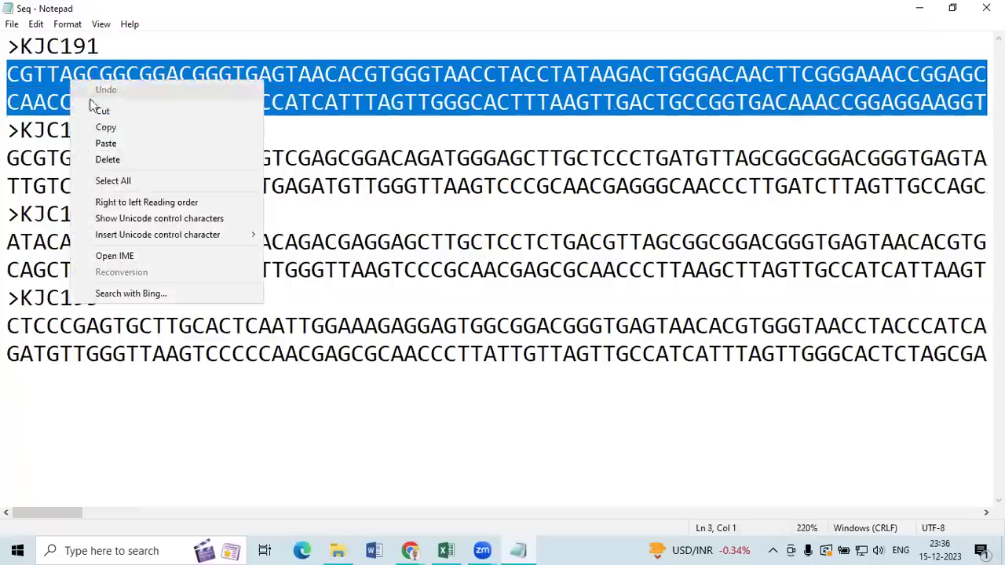
click(96, 128)
Step: Set Notepad aside, return to the browser and close the old ncbi search tab
click(919, 8)
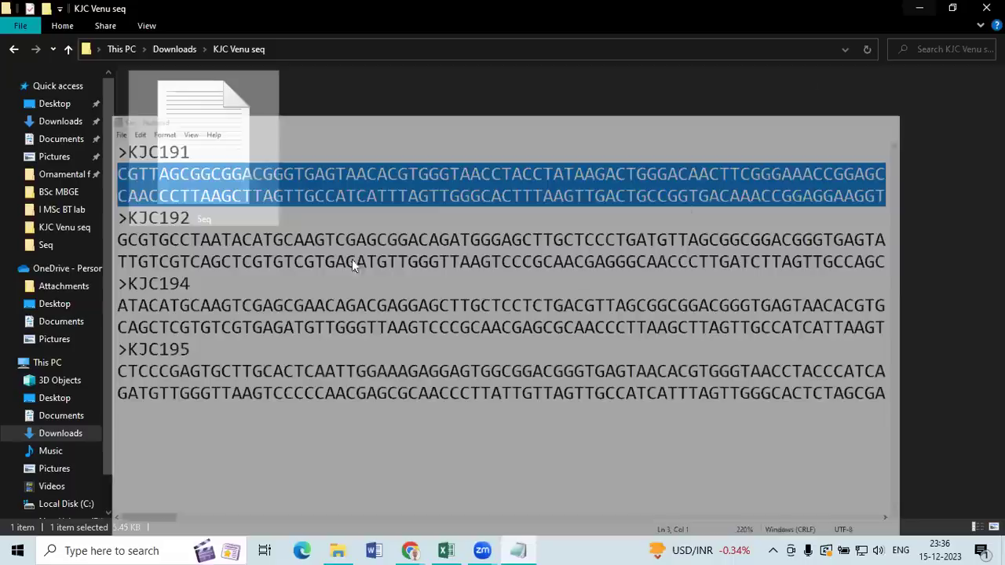
mouse_move(410, 549)
click(572, 479)
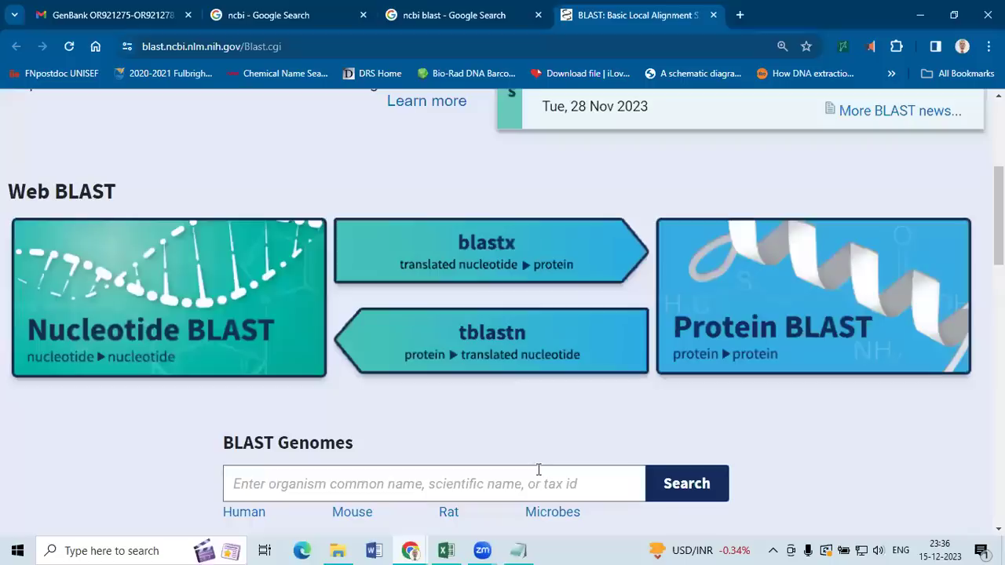
click(346, 16)
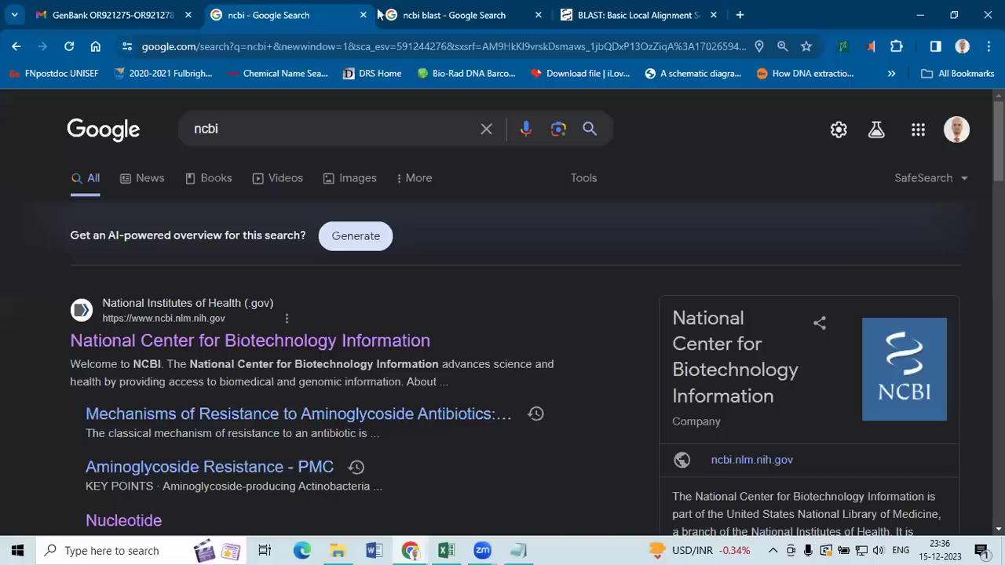
click(362, 15)
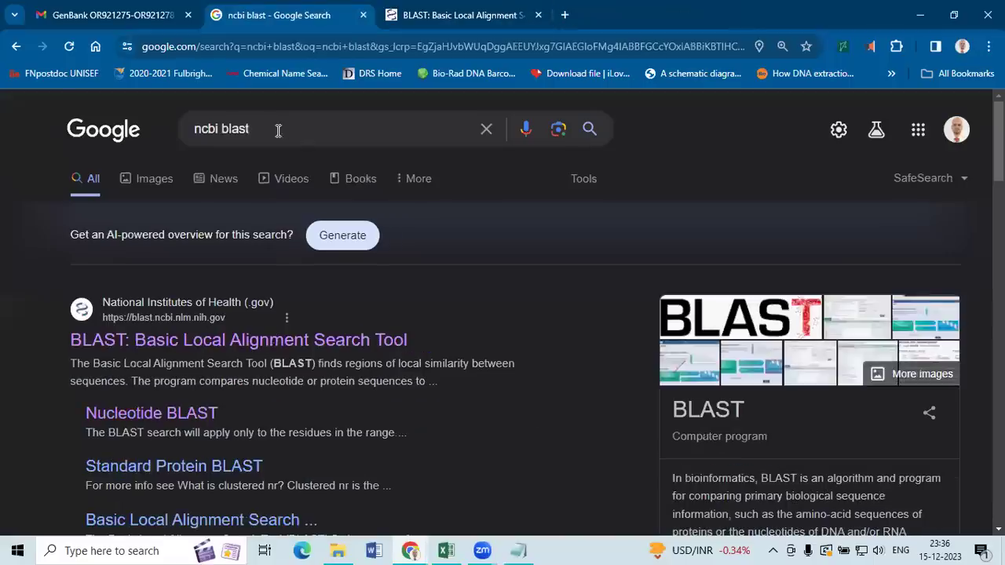
Step: Rerun the 'ncbi blast' Google search at 150% zoom and scroll to the BLAST result
key(ctrl+plus)
key(ctrl+plus)
key(ctrl+plus)
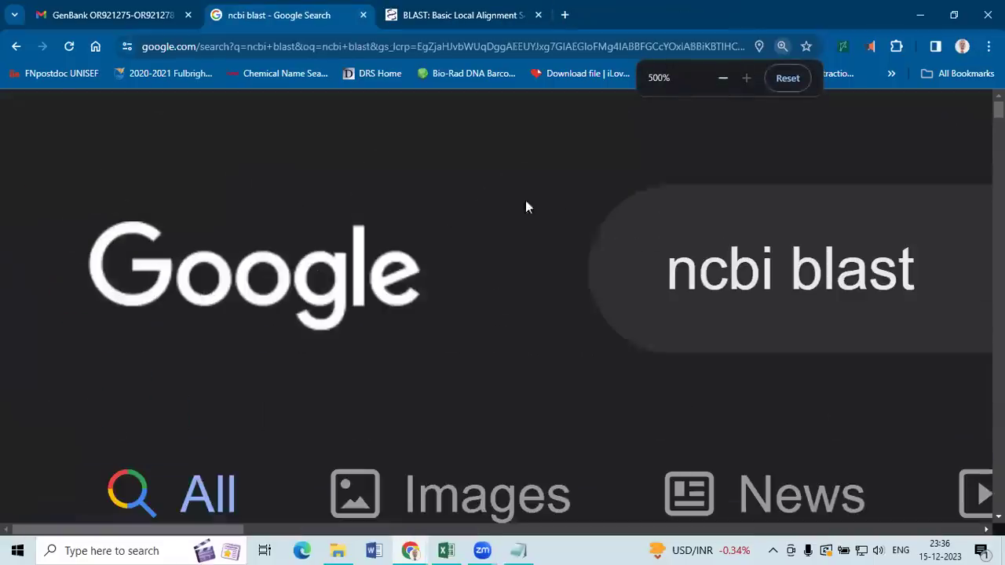
click(613, 529)
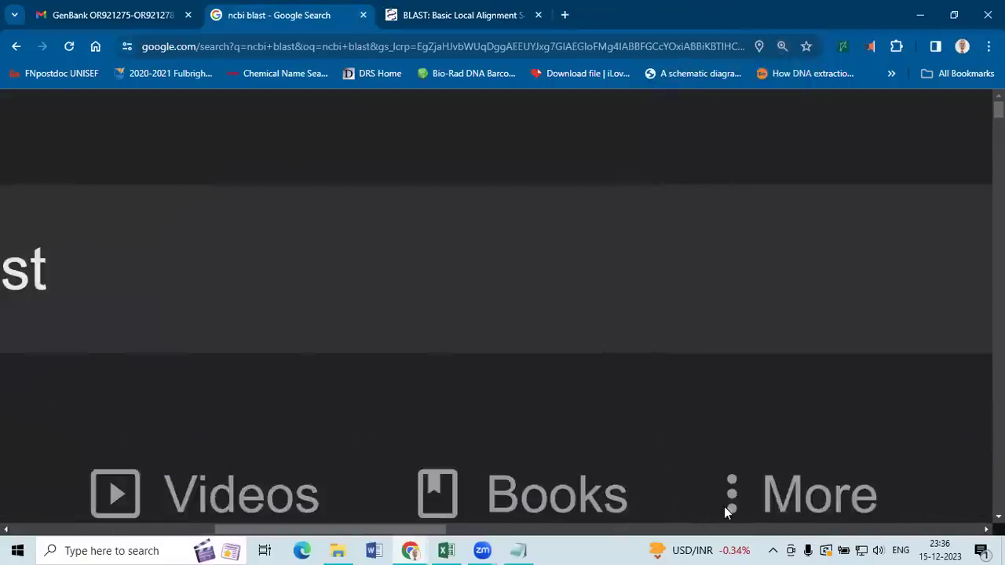
drag(386, 529, 256, 527)
drag(611, 290, 364, 297)
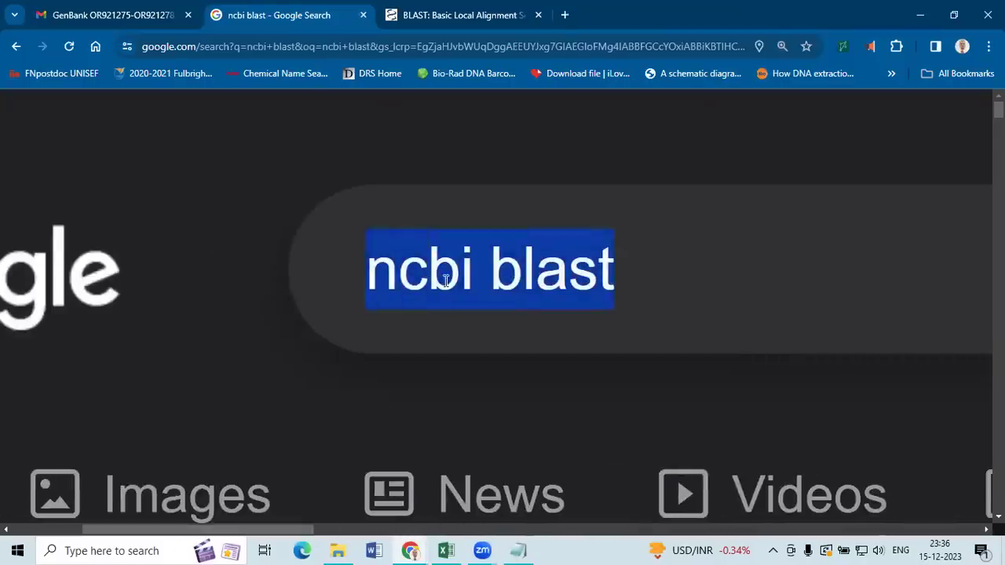
key(ctrl+minus)
key(ctrl+minus)
key(ctrl+minus)
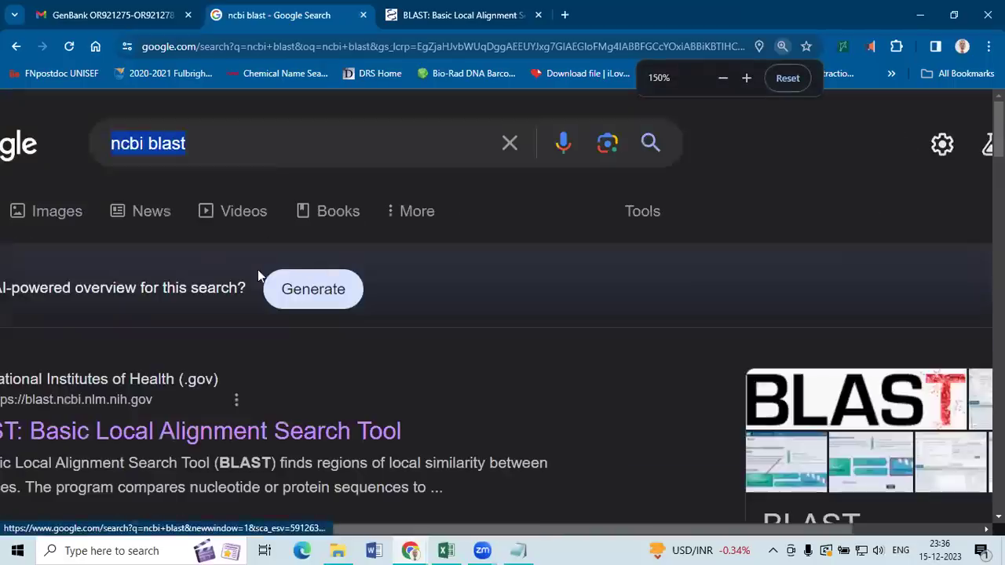
click(651, 146)
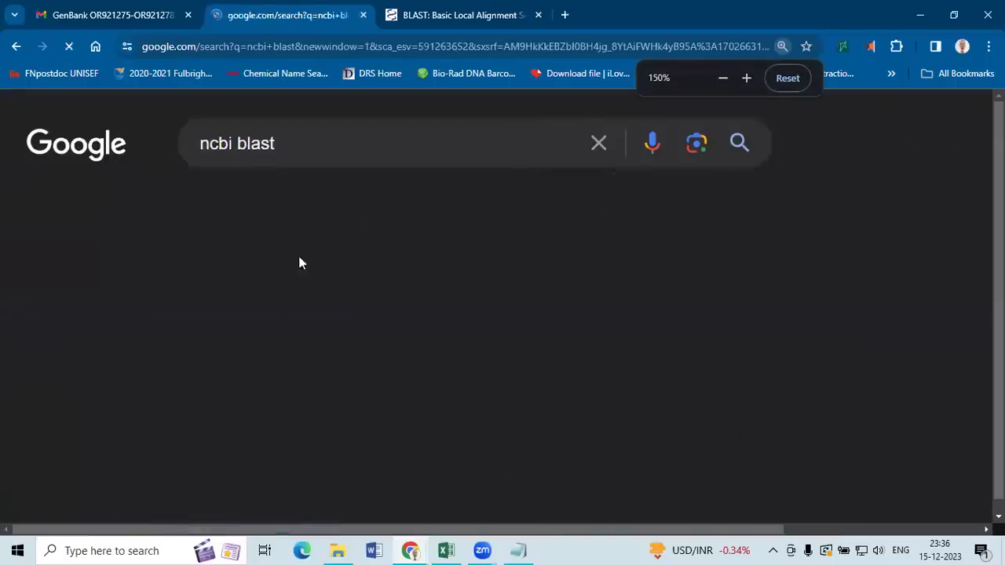
scroll(180, 251, down, 3)
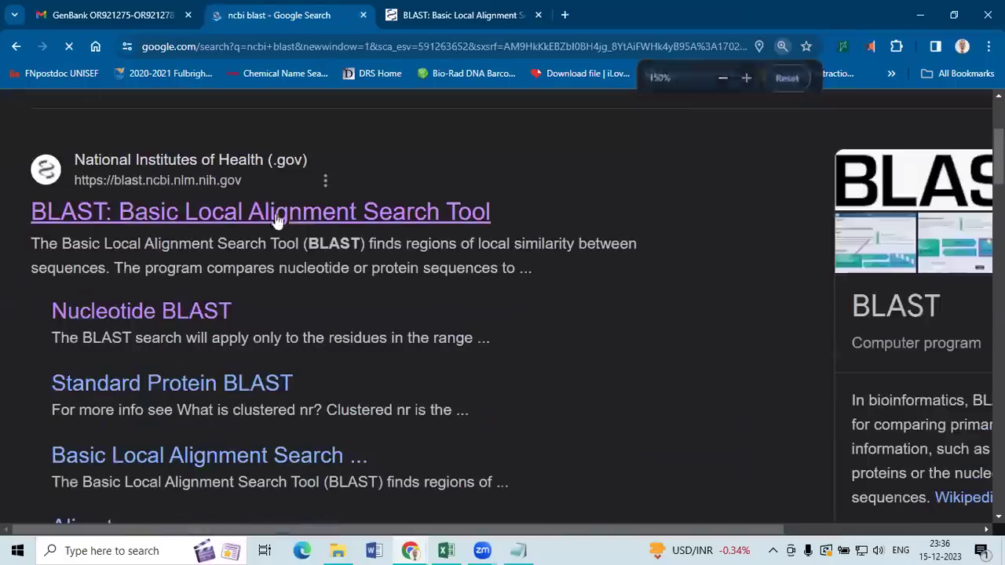
Step: Open the NIH BLAST home page and close the older duplicate BLAST tab
click(341, 219)
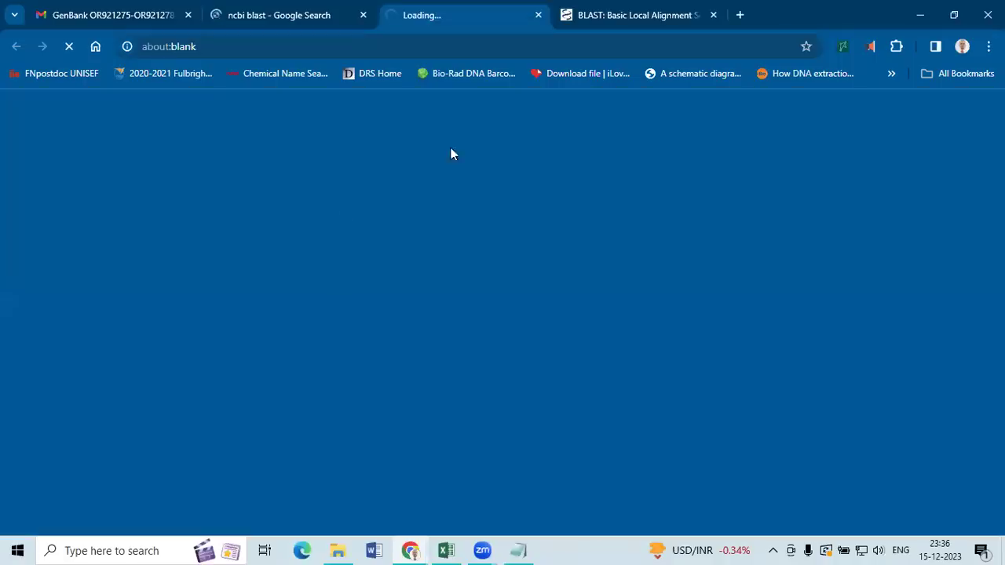
click(712, 15)
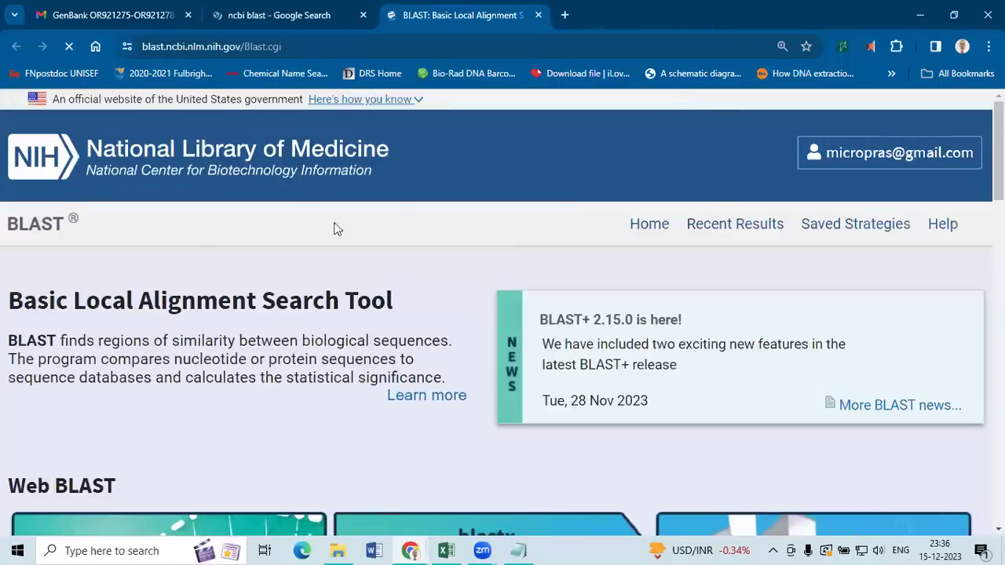
scroll(268, 309, down, 1)
scroll(270, 311, down, 4)
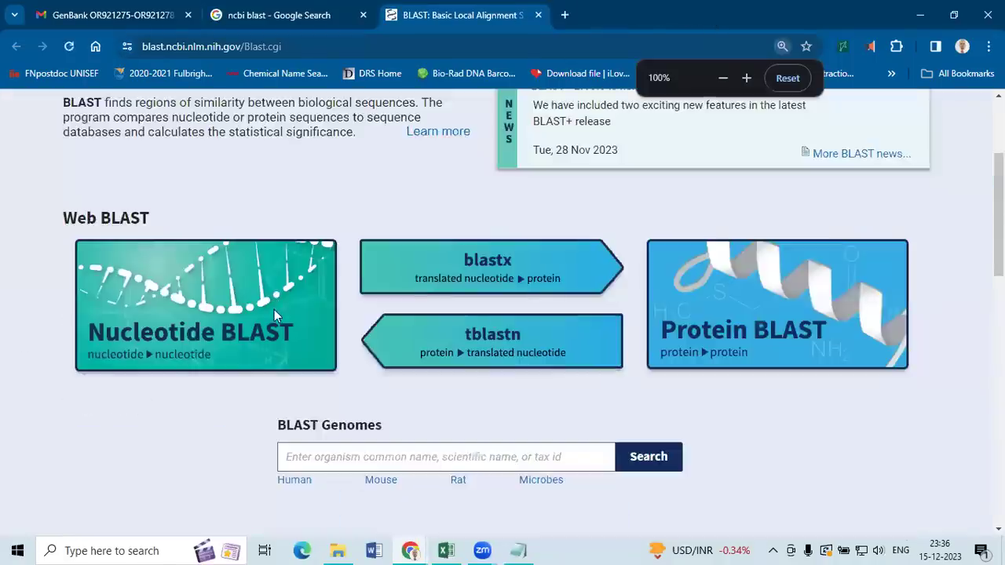
scroll(273, 318, up, 1)
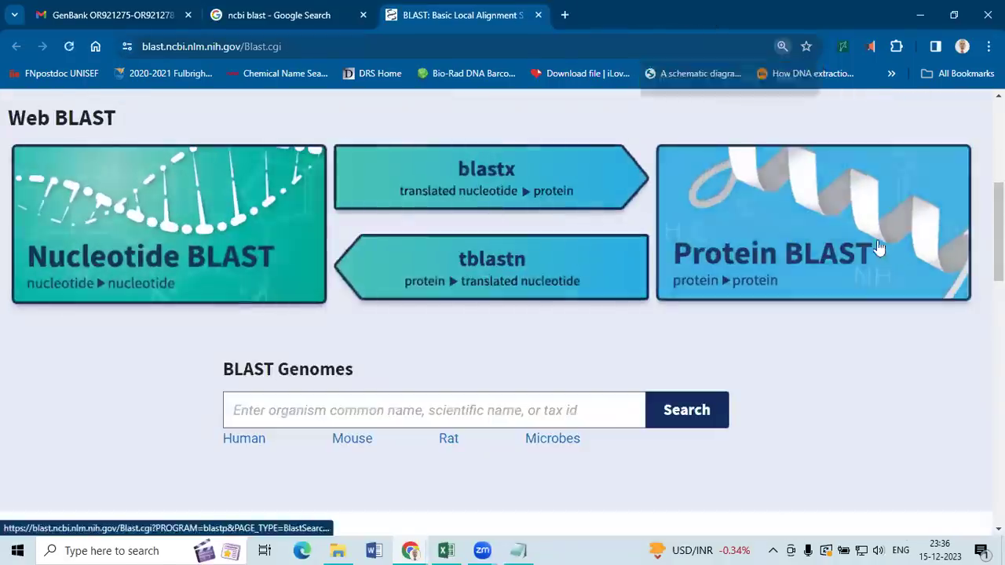
Step: Open the Nucleotide BLAST (blastn) form and place focus in the empty query box
click(168, 242)
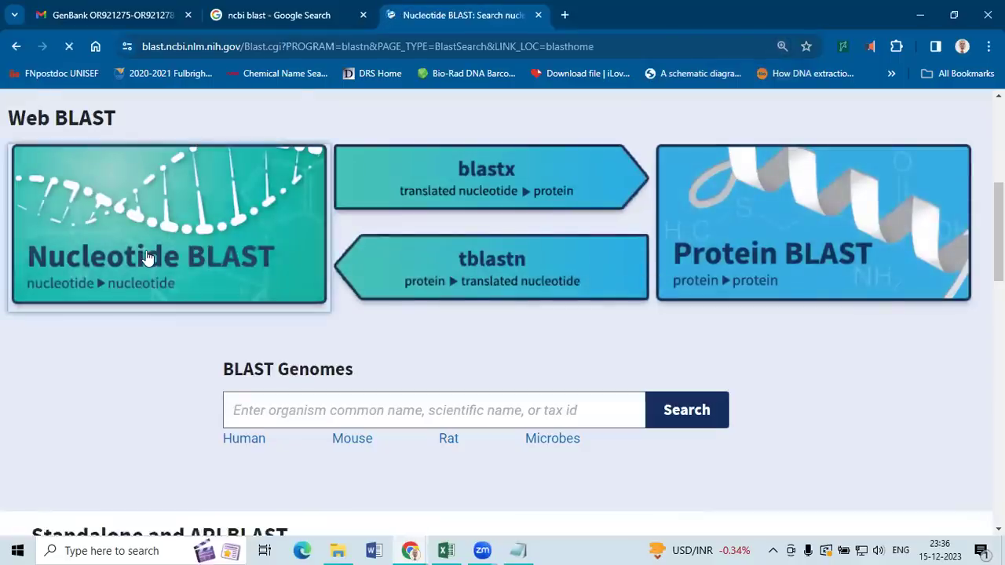
scroll(665, 235, down, 3)
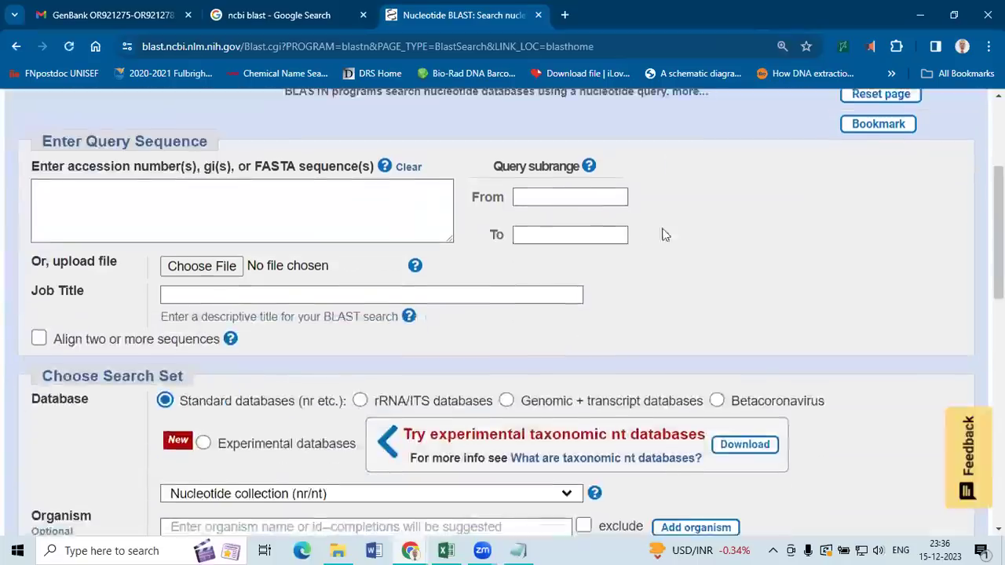
scroll(664, 235, up, 3)
scroll(557, 252, down, 4)
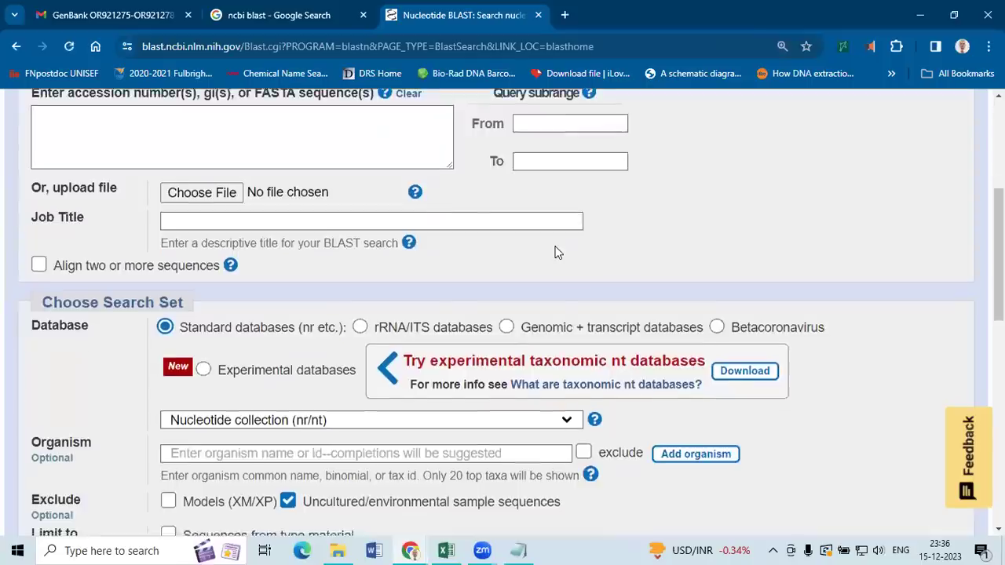
scroll(557, 251, up, 1)
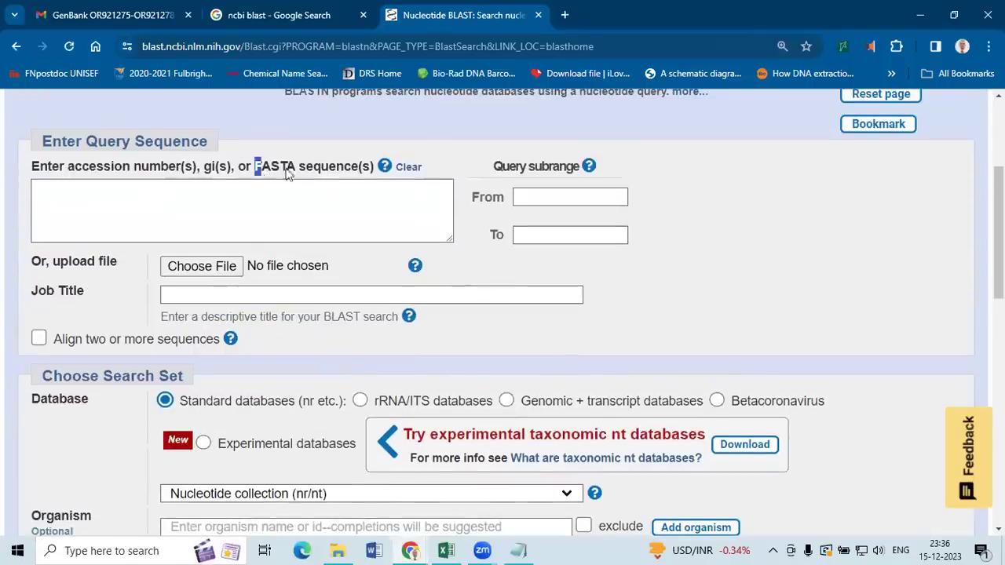
drag(288, 172, 371, 169)
key(ctrl+plus)
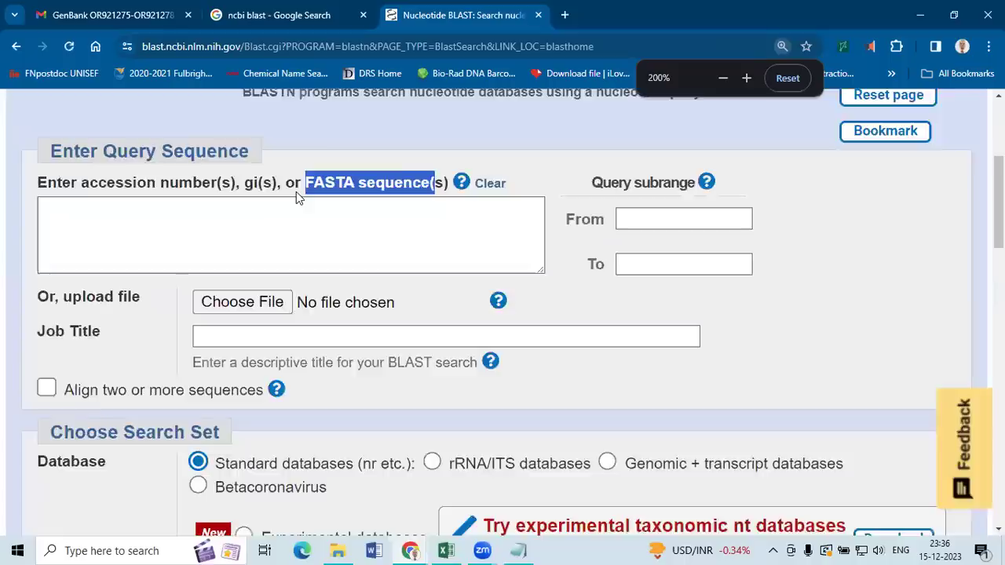
key(ctrl+plus)
key(ctrl+plus)
click(411, 189)
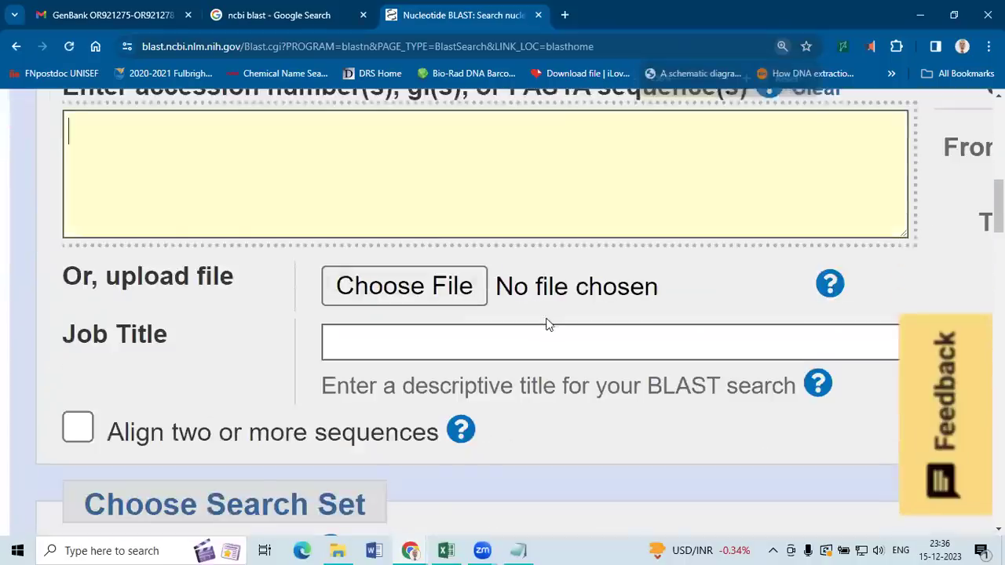
key(ctrl+minus)
key(ctrl+minus)
key(ctrl+minus)
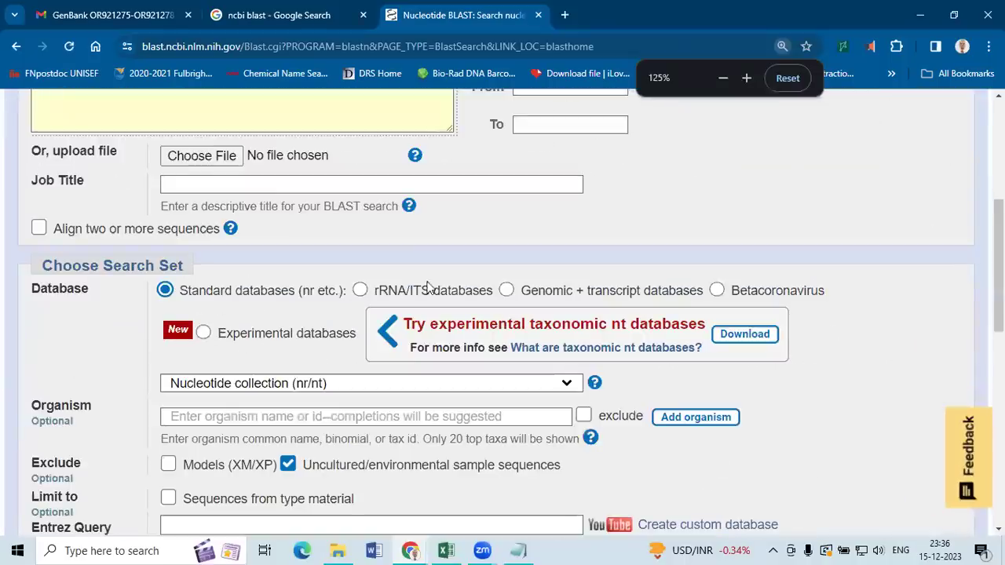
key(ctrl+plus)
key(ctrl+plus)
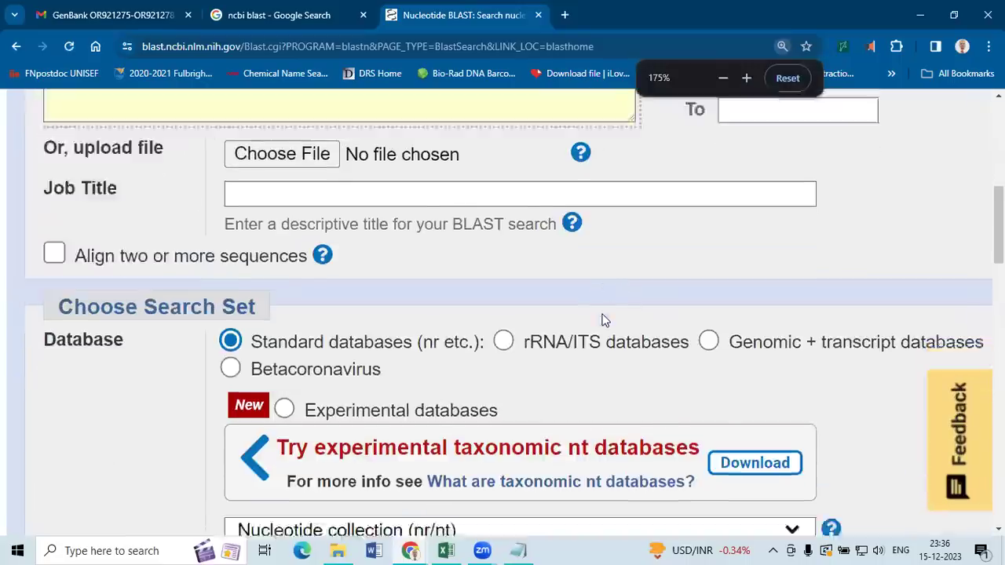
scroll(603, 320, down, 3)
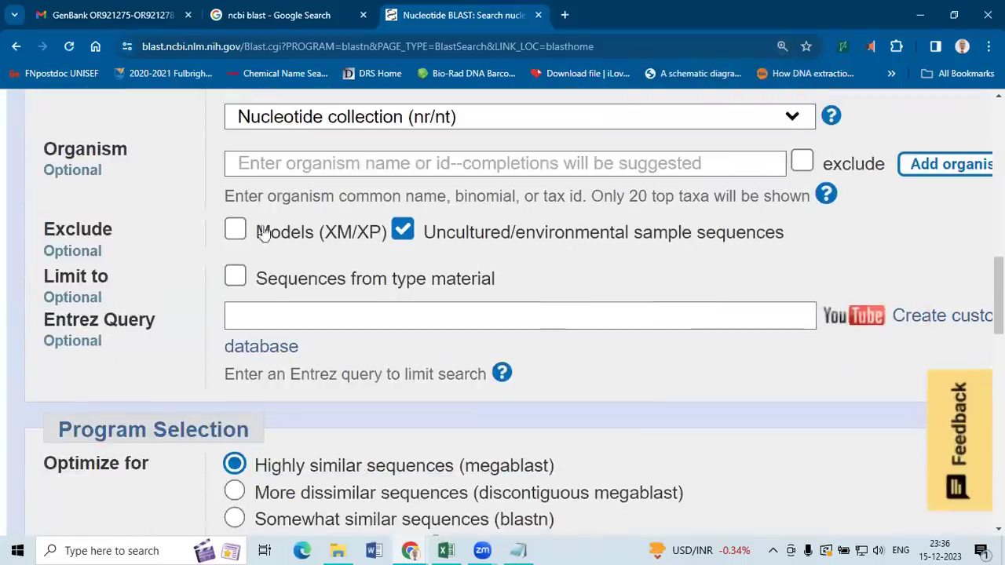
scroll(357, 349, up, 5)
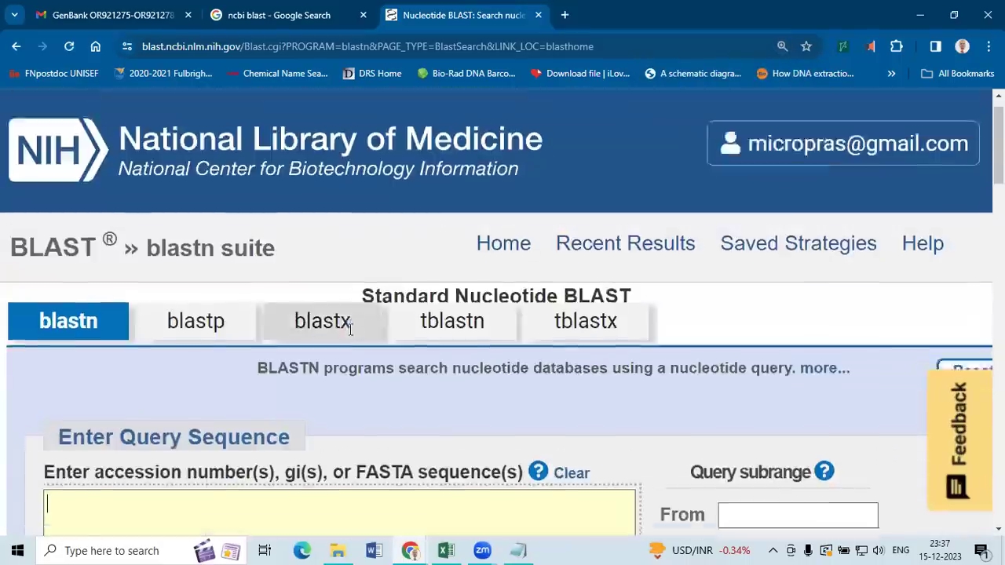
Step: Paste the KJC191 DNA sequence into the blastn query box and review the form
scroll(350, 330, down, 3)
right_click(164, 238)
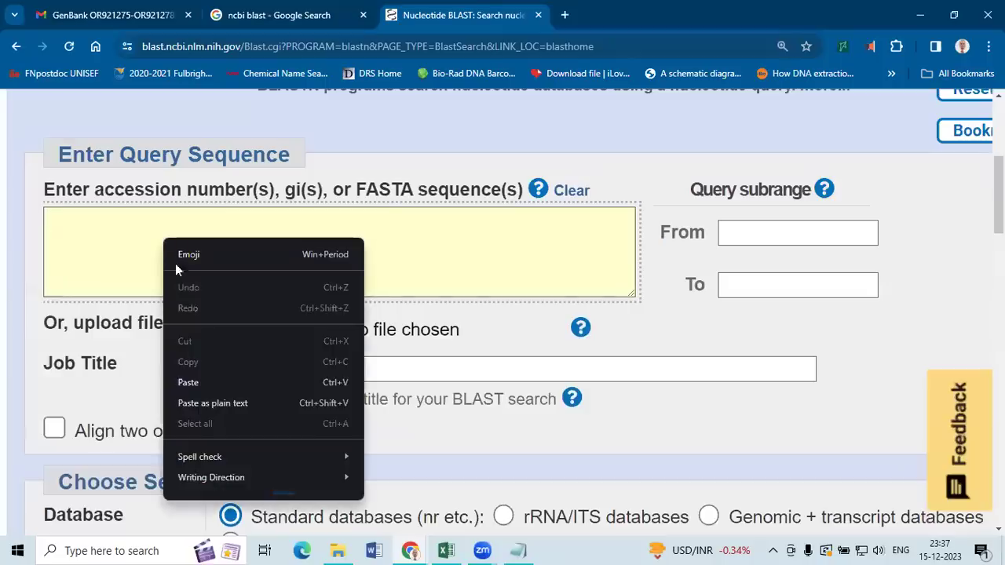
click(193, 380)
scroll(294, 263, up, 3)
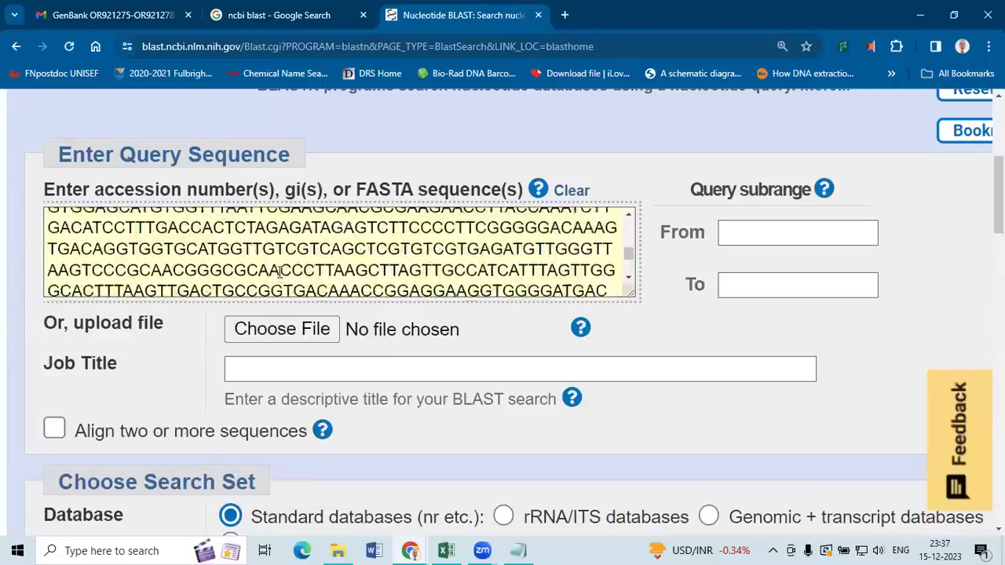
scroll(279, 270, up, 10)
scroll(275, 274, up, 2)
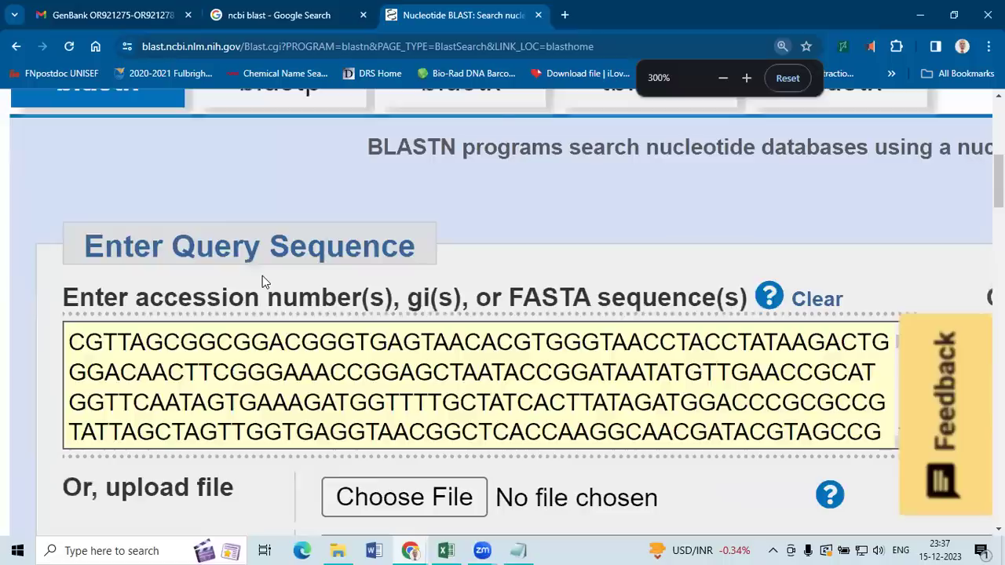
scroll(262, 276, down, 2)
scroll(263, 279, down, 3)
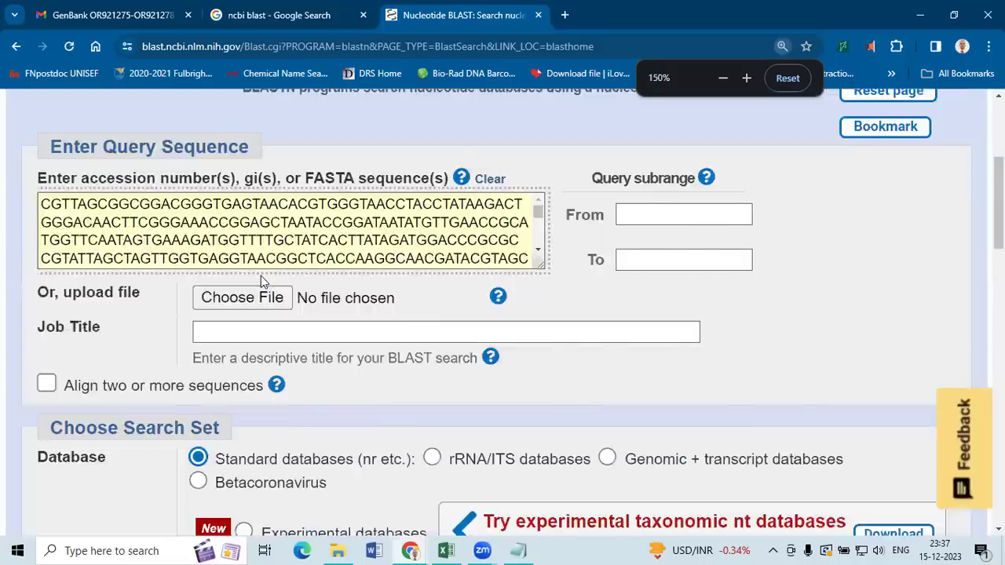
scroll(221, 410, down, 5)
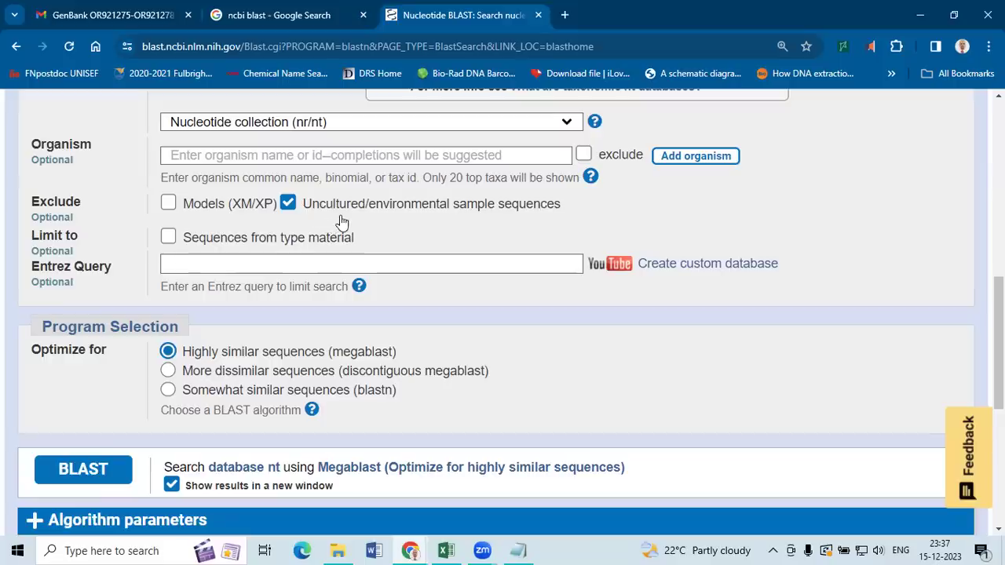
scroll(330, 217, up, 2)
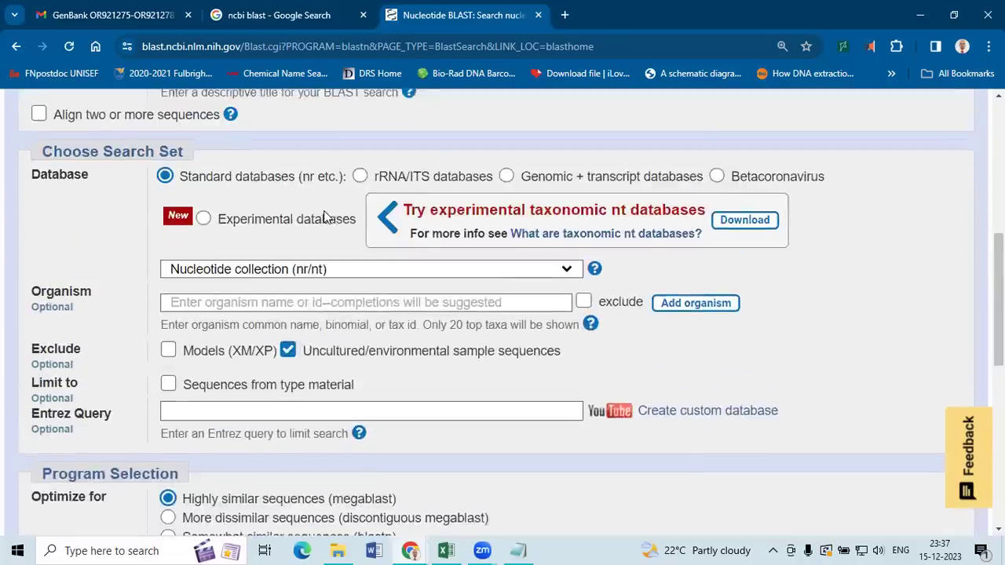
scroll(298, 214, up, 3)
scroll(284, 214, down, 5)
scroll(594, 221, down, 5)
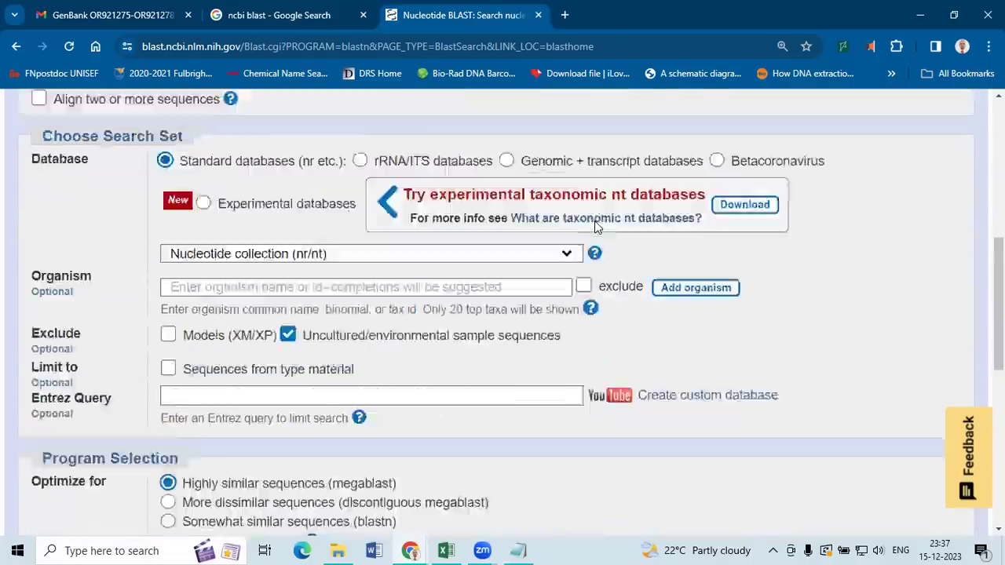
scroll(594, 221, down, 2)
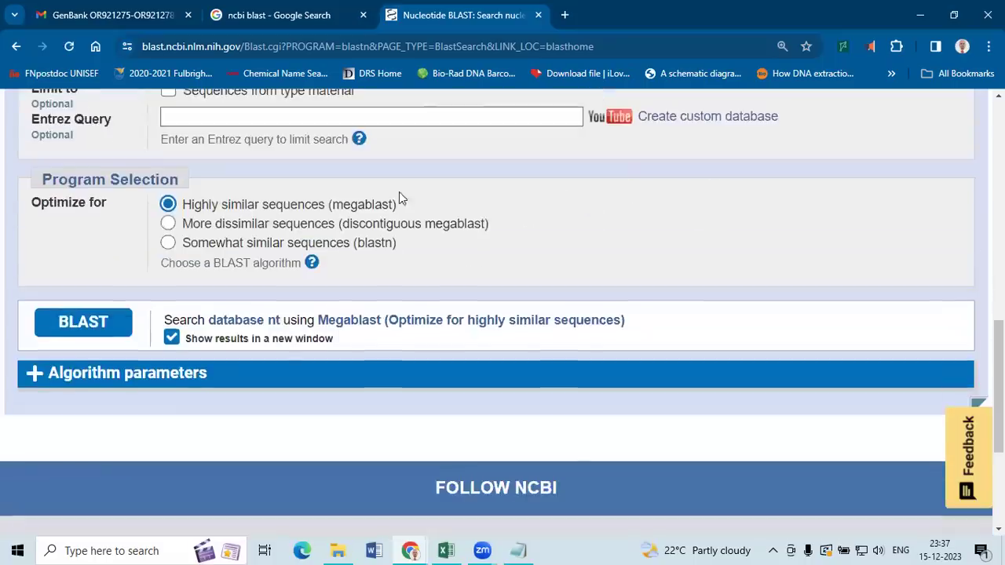
Step: Keep 'Show results in a new window' checked and submit the megablast search against nt
click(172, 337)
key(ctrl+plus)
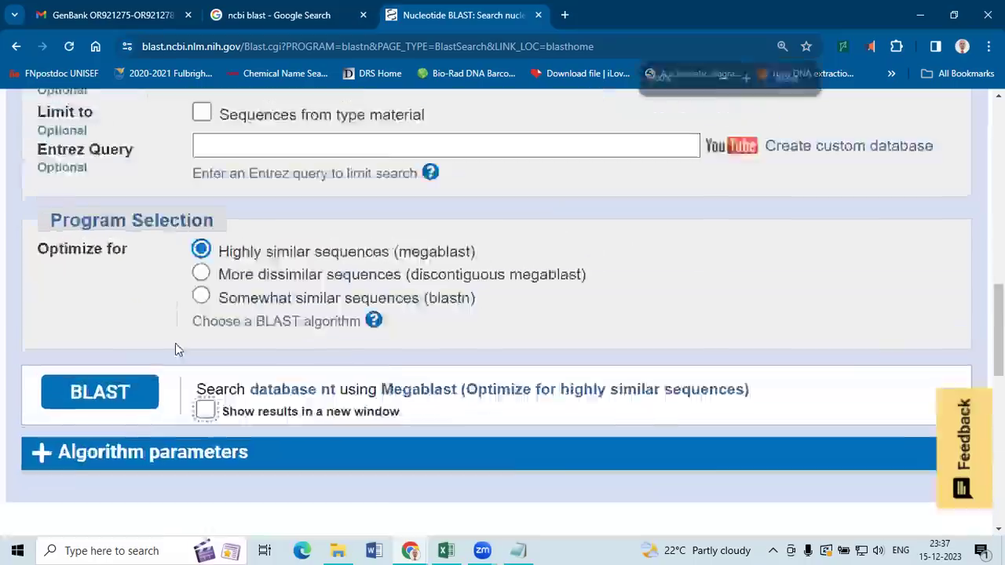
key(ctrl+plus)
scroll(294, 341, down, 5)
click(414, 362)
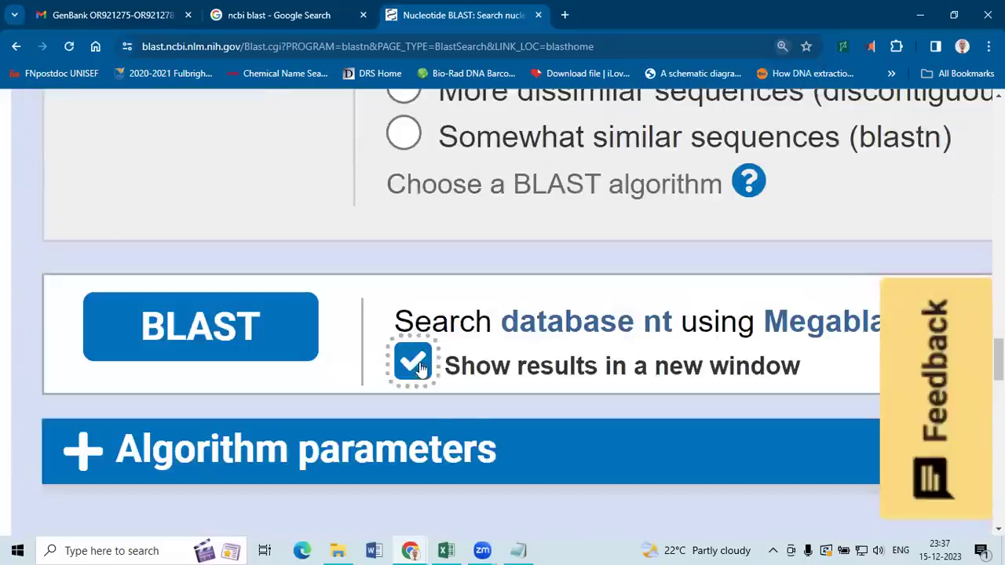
key(ctrl+minus)
key(ctrl+minus)
key(ctrl+plus)
key(ctrl+plus)
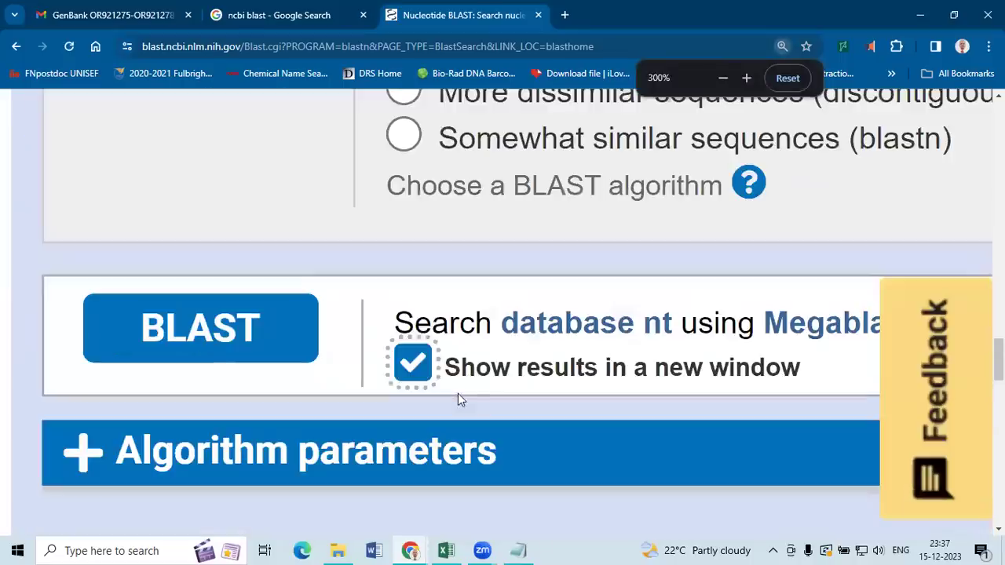
click(222, 333)
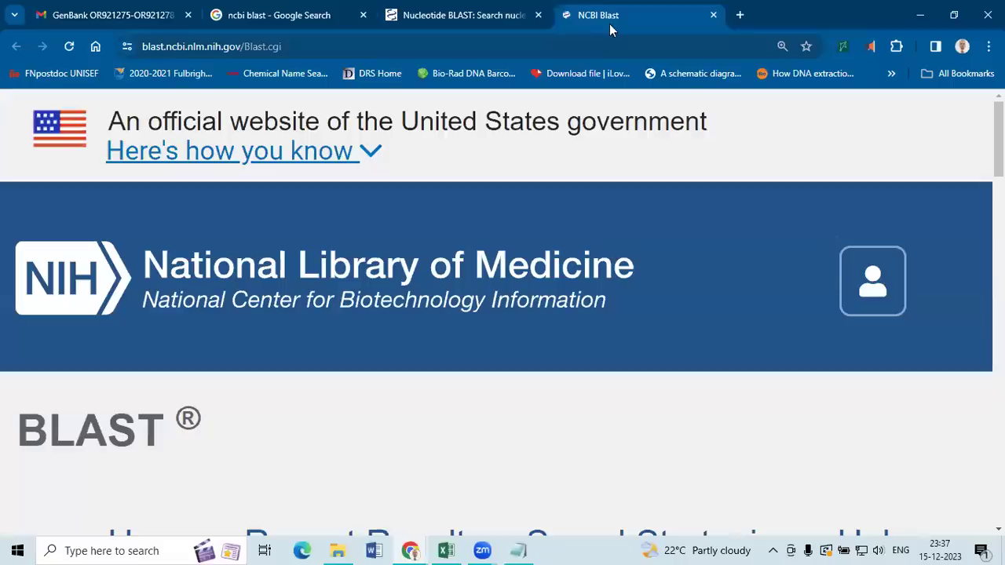
Step: Watch the Format Request Status page refresh until the job shows 52 seconds, still searching
key(ctrl+minus)
key(ctrl+minus)
key(ctrl+minus)
key(ctrl+minus)
key(ctrl+minus)
key(ctrl+minus)
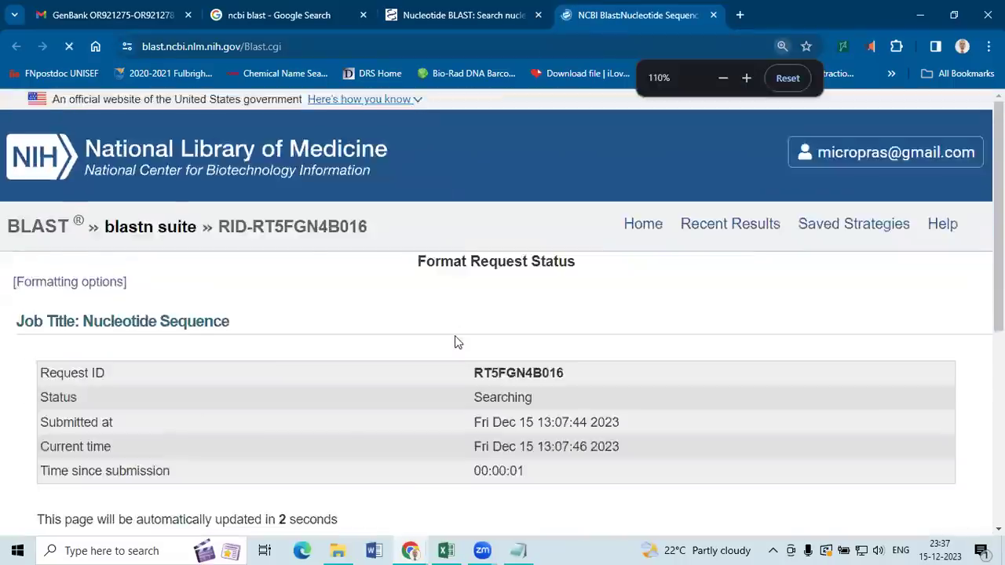
scroll(458, 343, down, 1)
drag(45, 390, 270, 385)
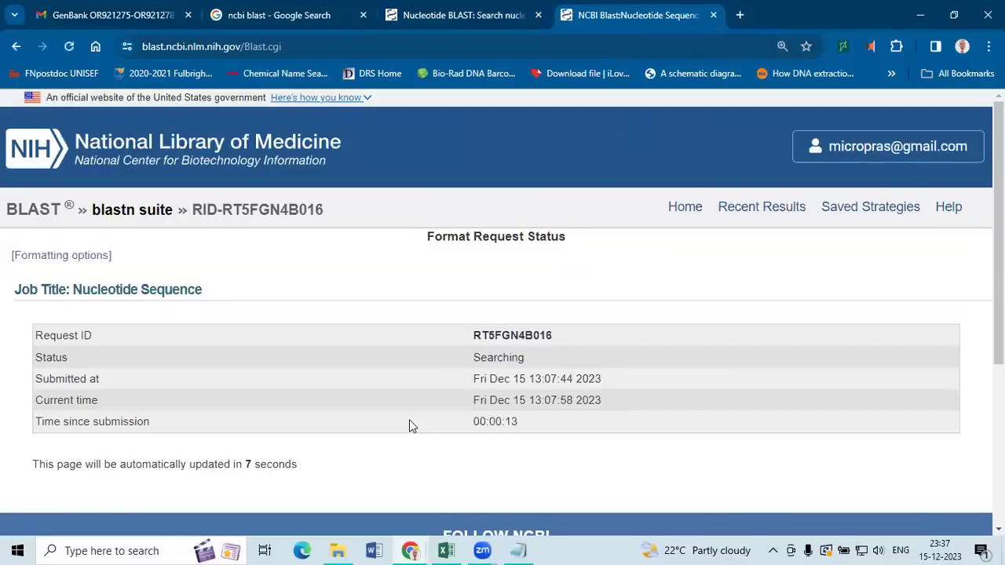
key(ctrl+plus)
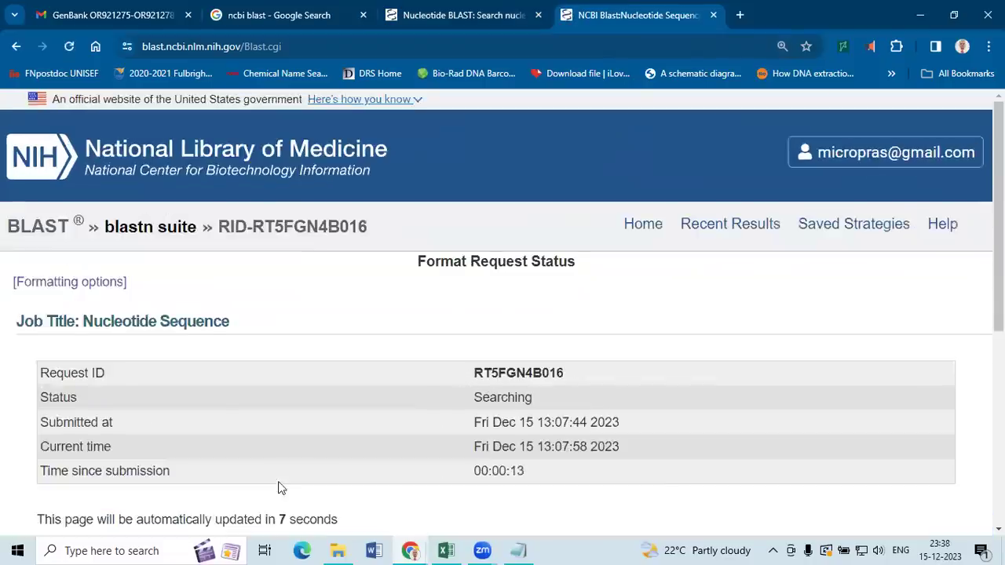
scroll(325, 419, down, 2)
drag(37, 372, 370, 382)
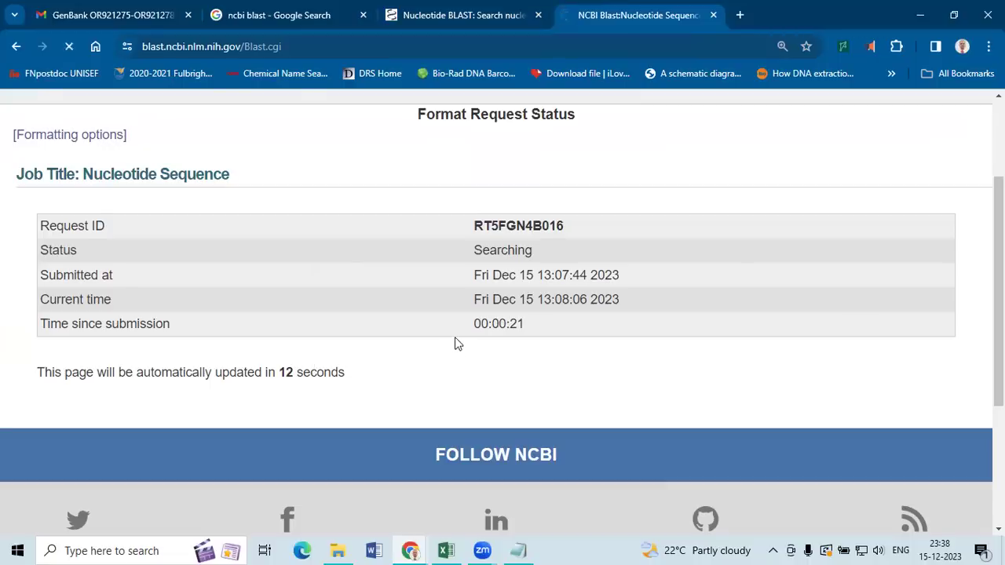
scroll(455, 344, down, 2)
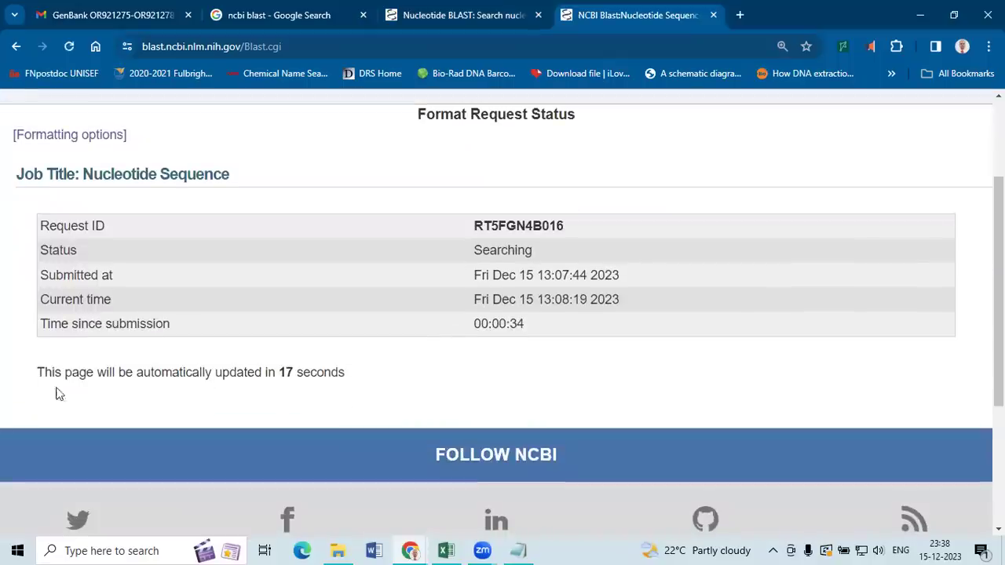
drag(50, 372, 436, 378)
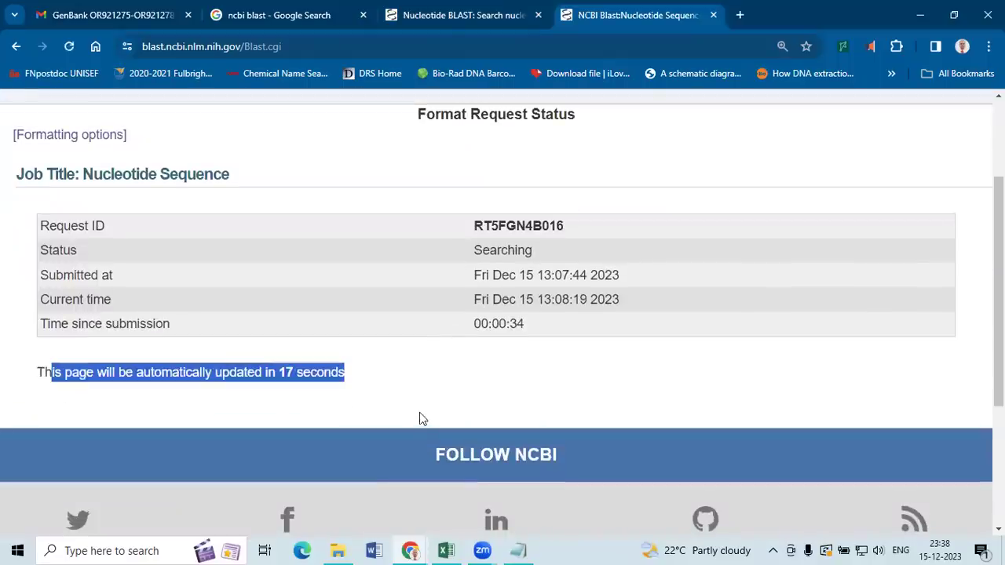
click(415, 394)
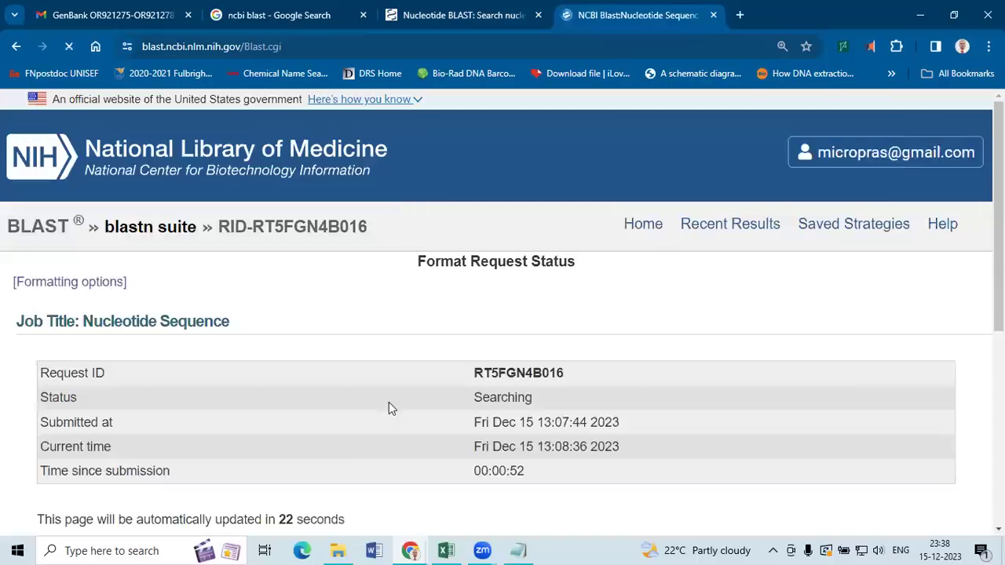
Step: Check the status page's update notice, request ID, submission time and elapsed time
scroll(374, 378, down, 2)
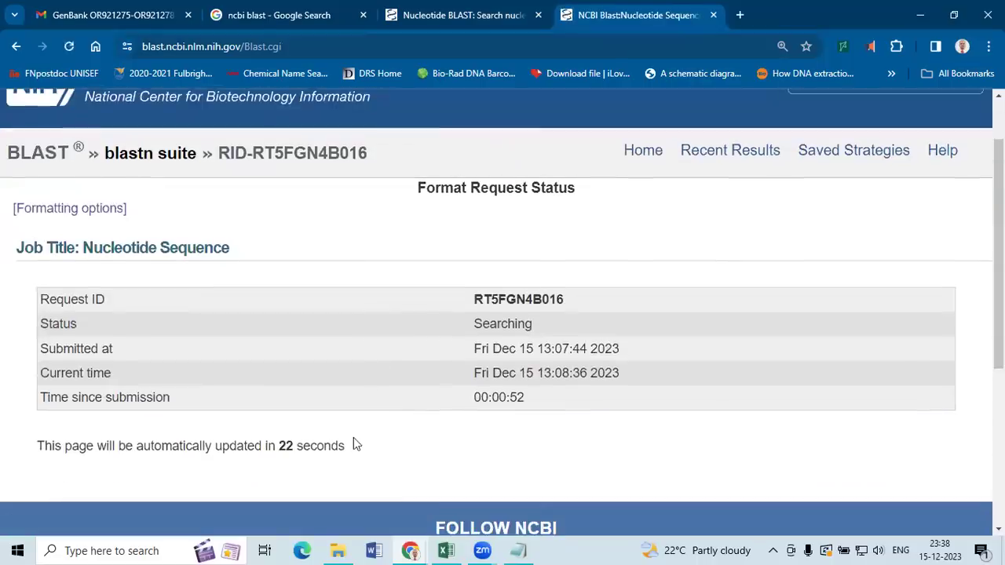
drag(353, 445, 7, 448)
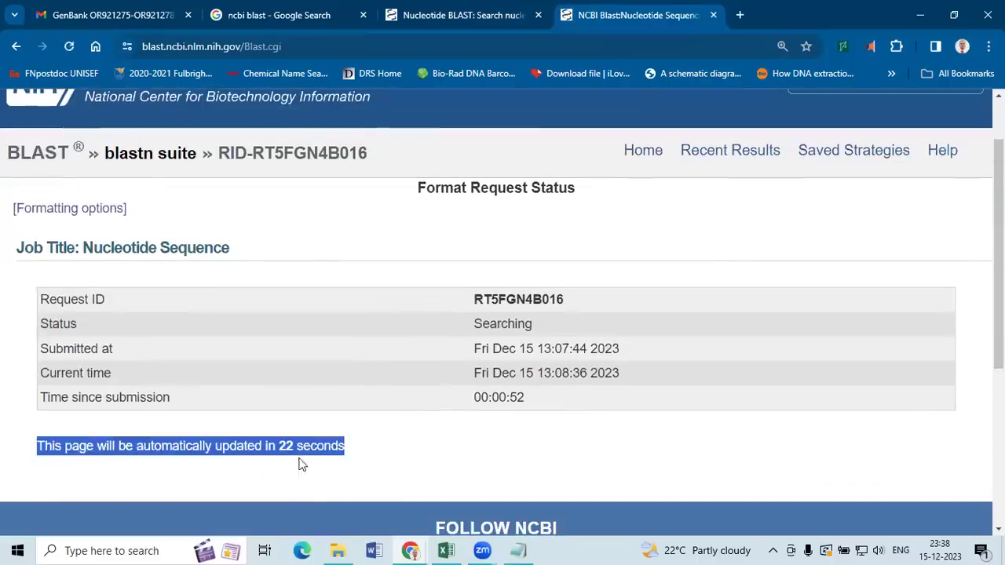
scroll(314, 475, up, 5)
scroll(329, 463, down, 5)
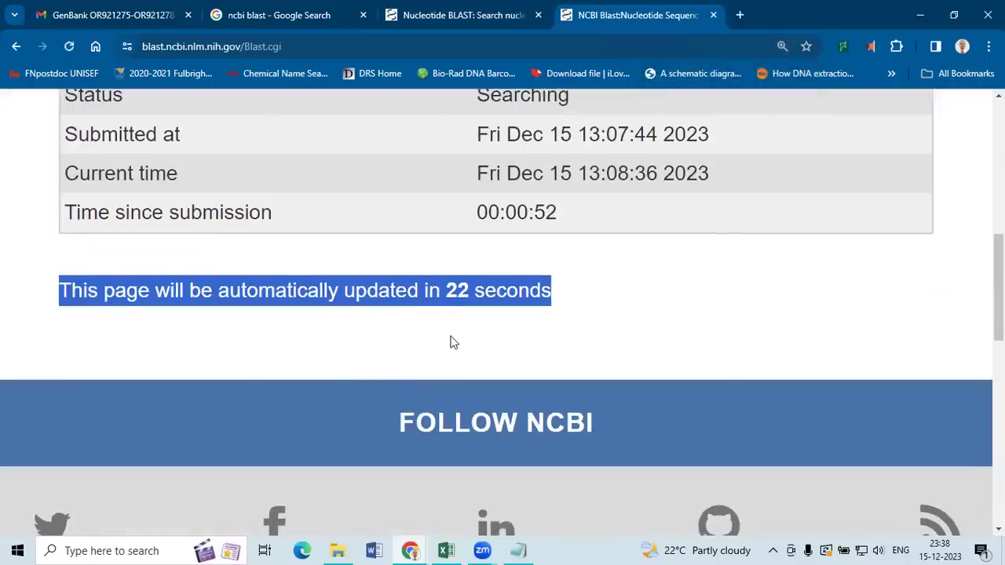
scroll(452, 346, up, 1)
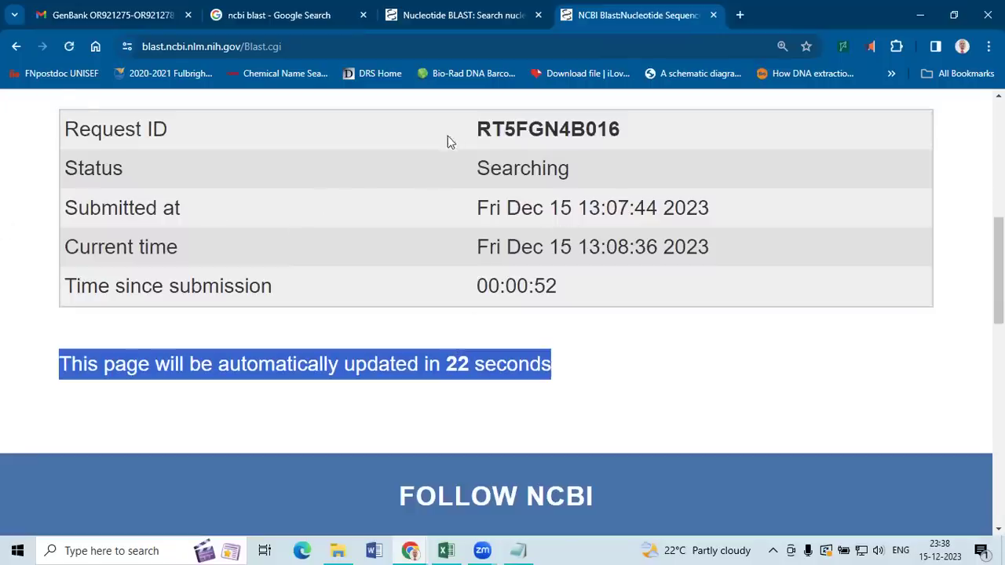
drag(465, 133, 596, 211)
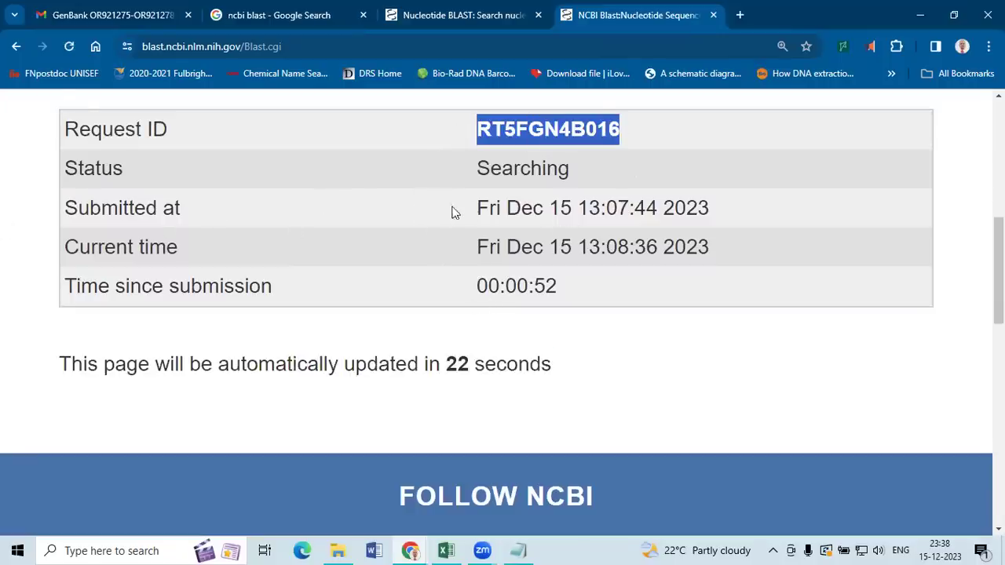
drag(454, 211, 711, 210)
drag(547, 264, 765, 254)
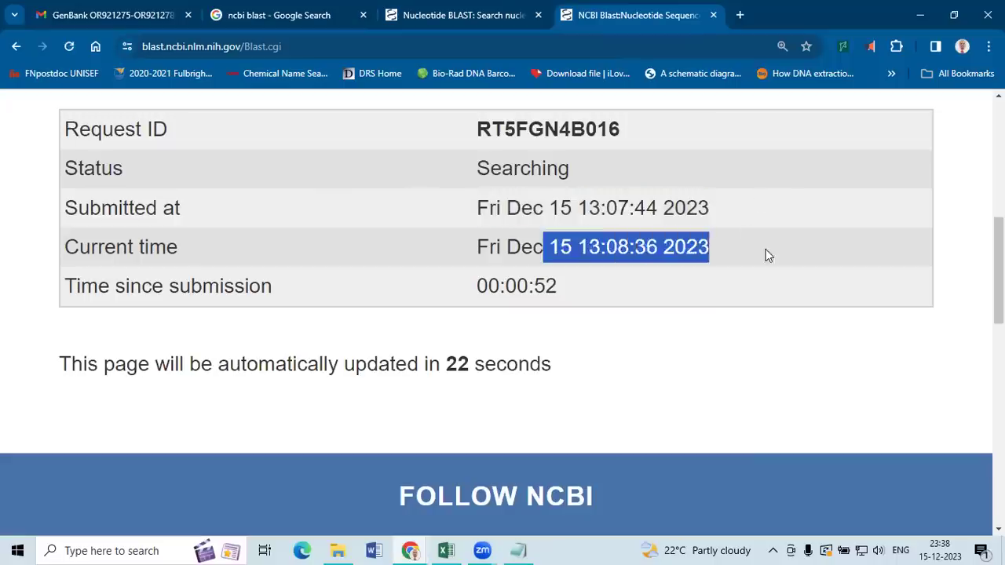
drag(759, 294, 474, 296)
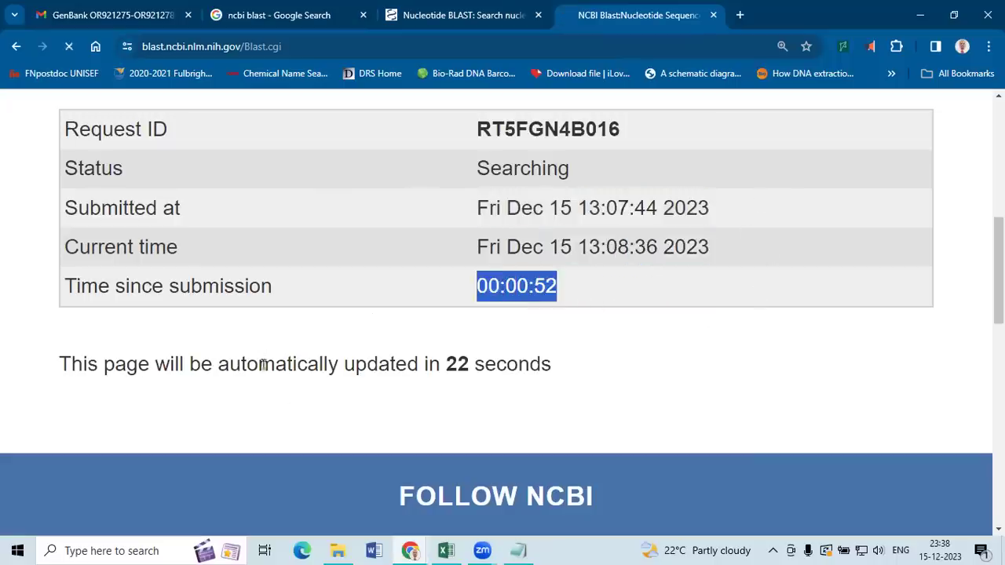
Step: Follow the auto-update countdown until the job shows 00:01:14, still searching
key(ctrl+minus)
key(ctrl+minus)
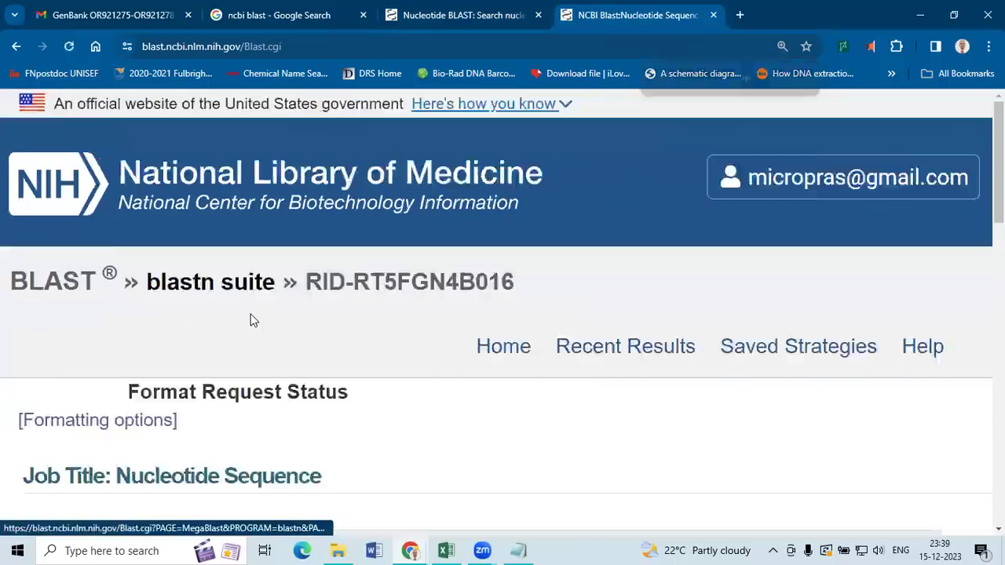
scroll(252, 320, down, 2)
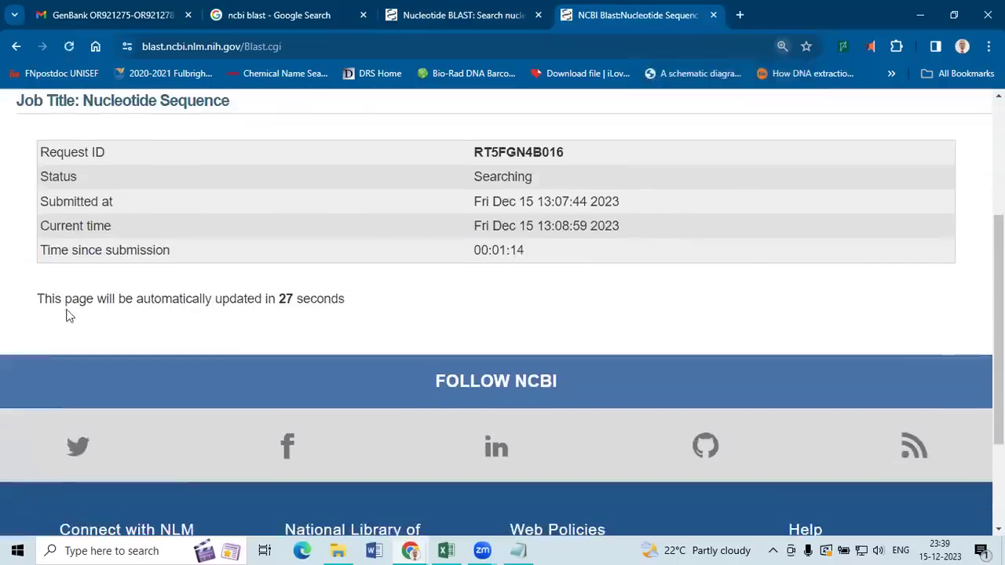
drag(66, 313, 484, 288)
click(486, 313)
drag(235, 299, 483, 300)
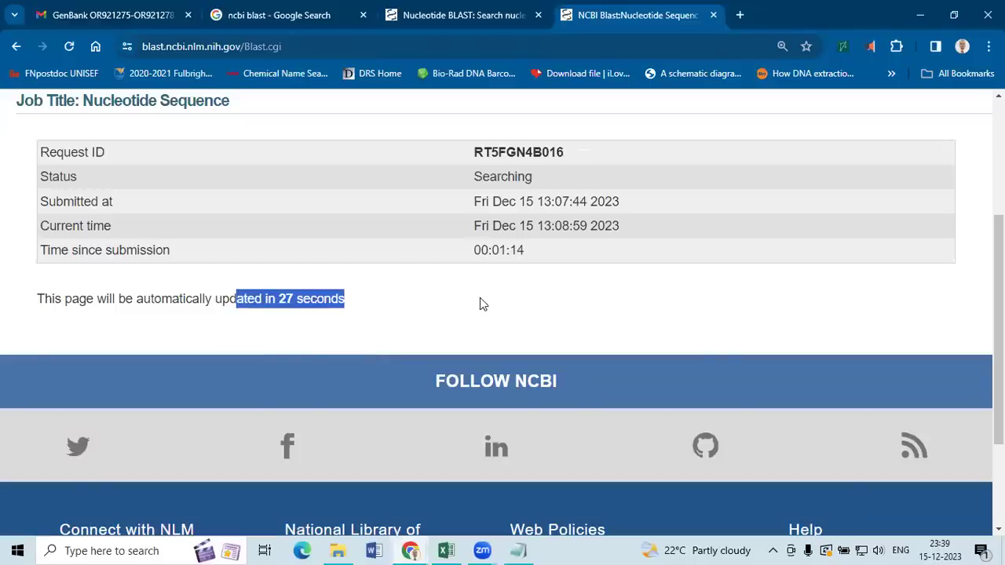
click(480, 299)
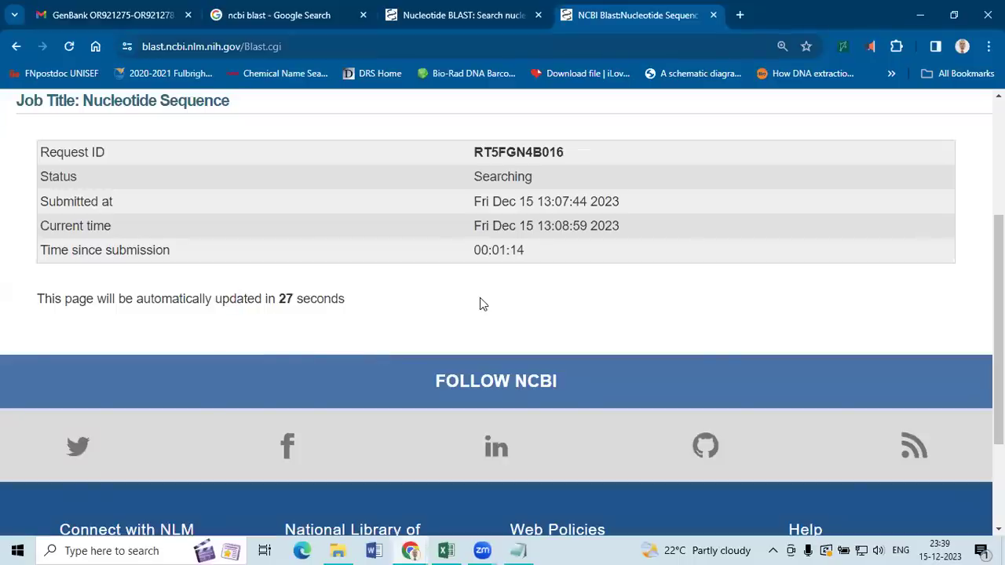
drag(203, 313, 428, 313)
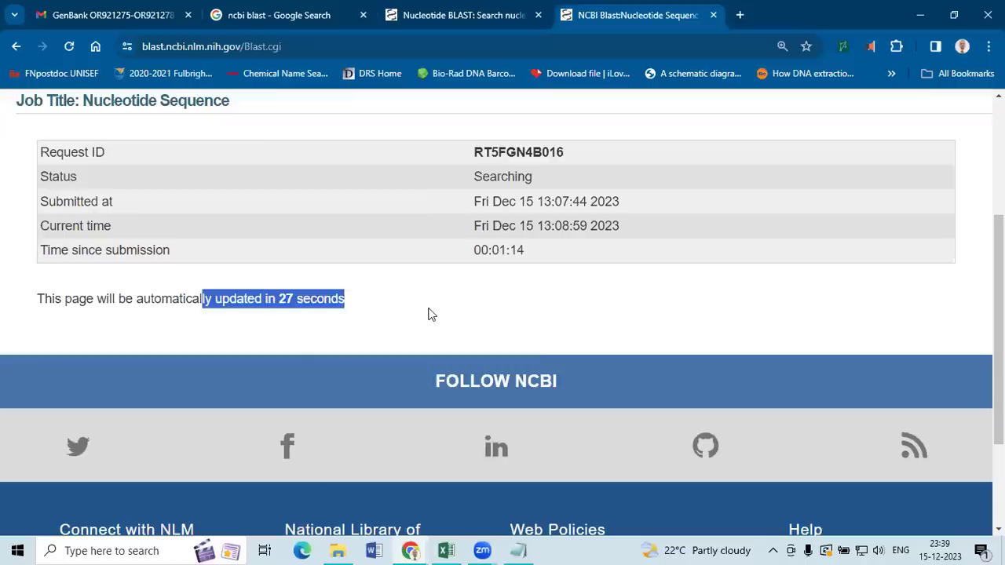
click(428, 315)
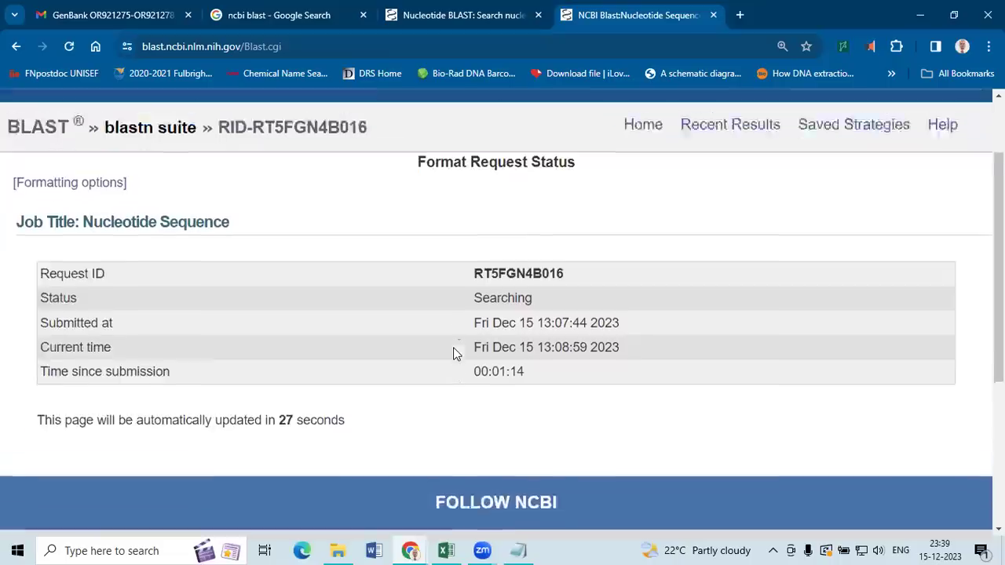
scroll(453, 352, up, 3)
scroll(453, 349, down, 4)
scroll(453, 338, up, 3)
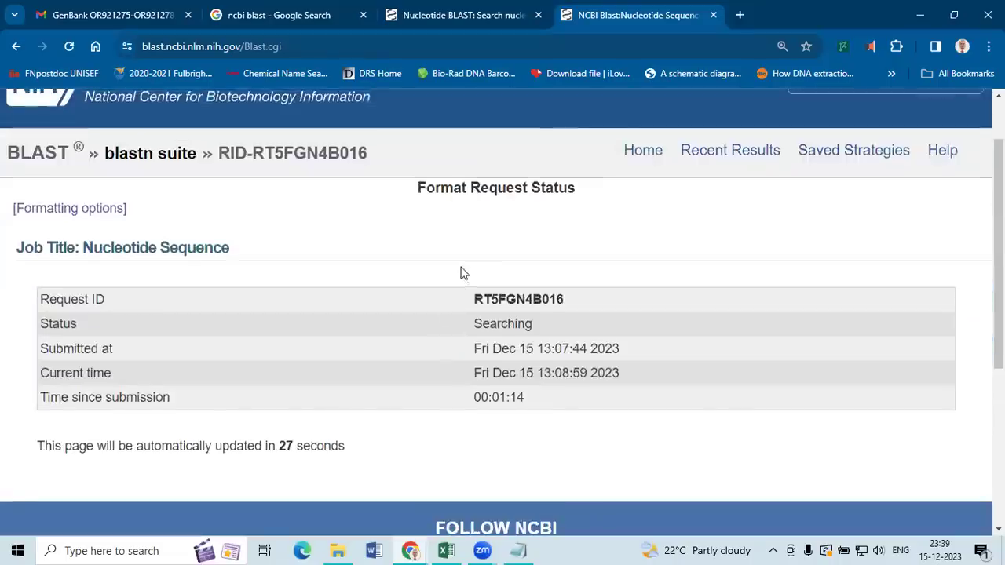
Step: Review the 'ncbi blast' Google results, then return to the Nucleotide BLAST form with the pasted sequence
click(286, 24)
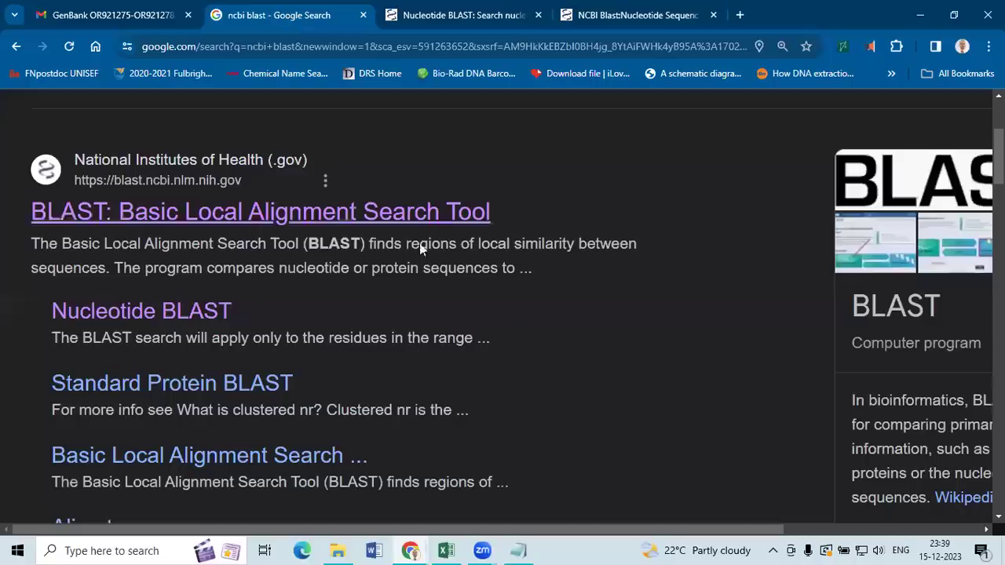
scroll(511, 304, up, 3)
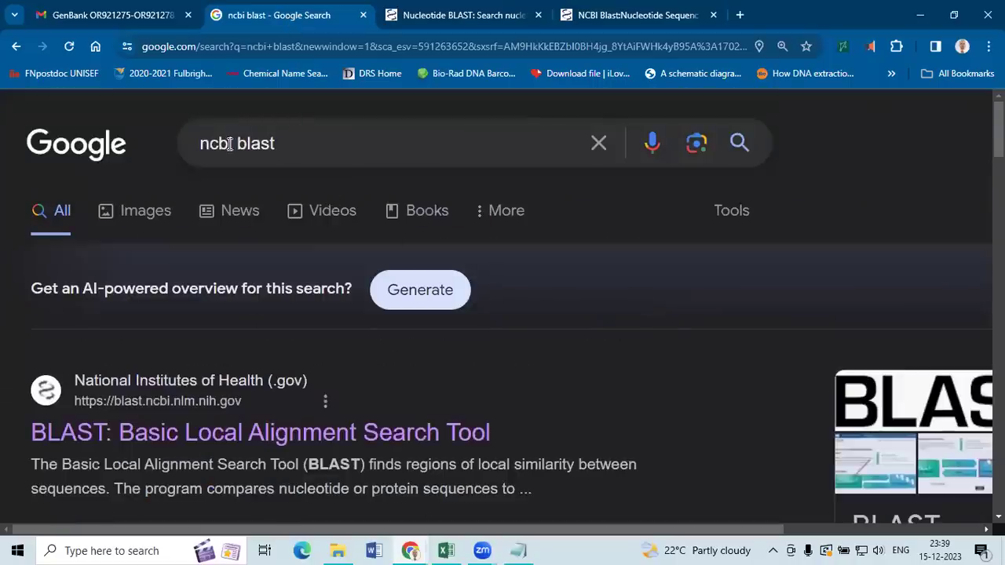
drag(211, 144, 323, 141)
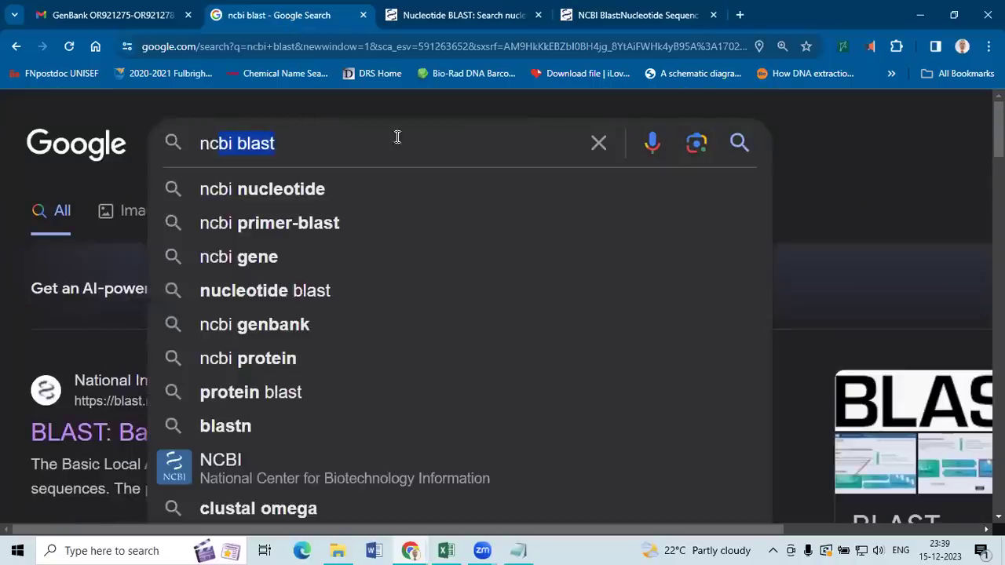
click(837, 198)
scroll(253, 353, down, 3)
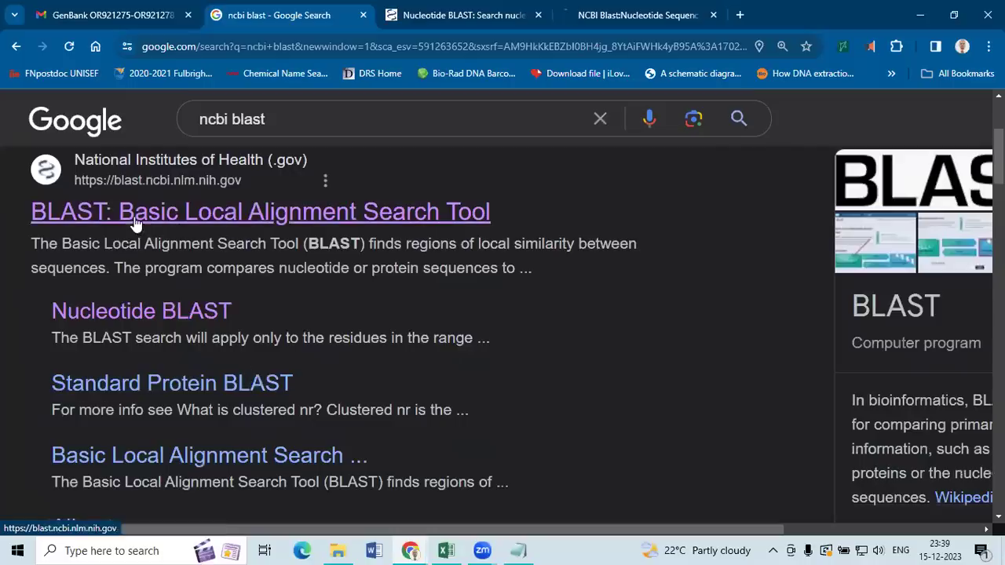
click(463, 15)
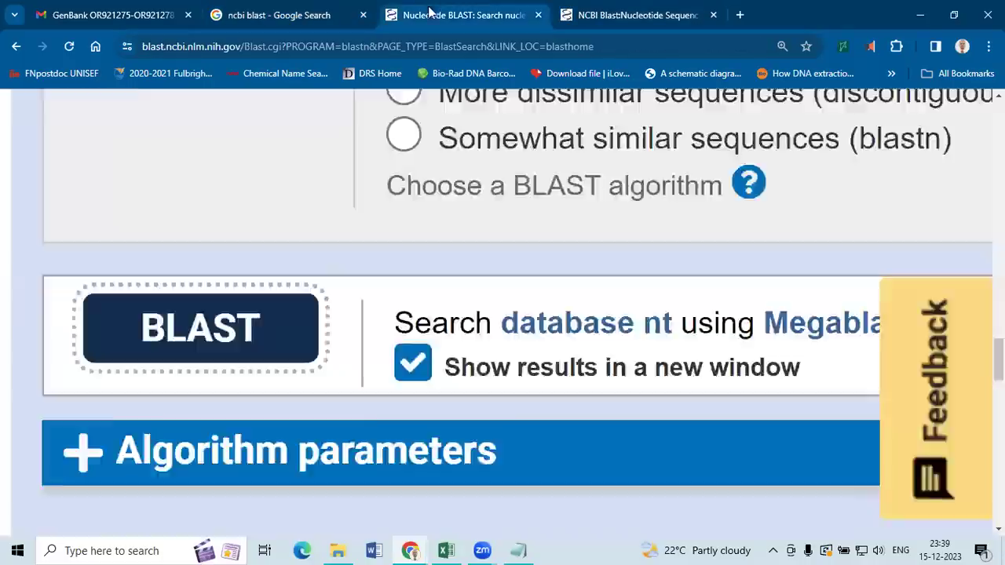
scroll(284, 340, down, 4)
scroll(284, 340, up, 15)
scroll(393, 236, down, 3)
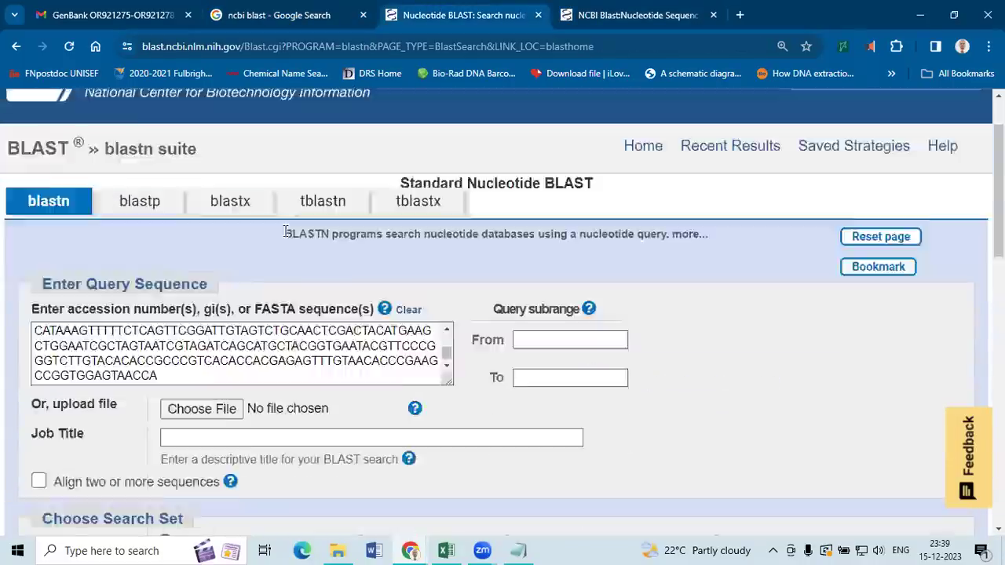
click(554, 7)
click(477, 7)
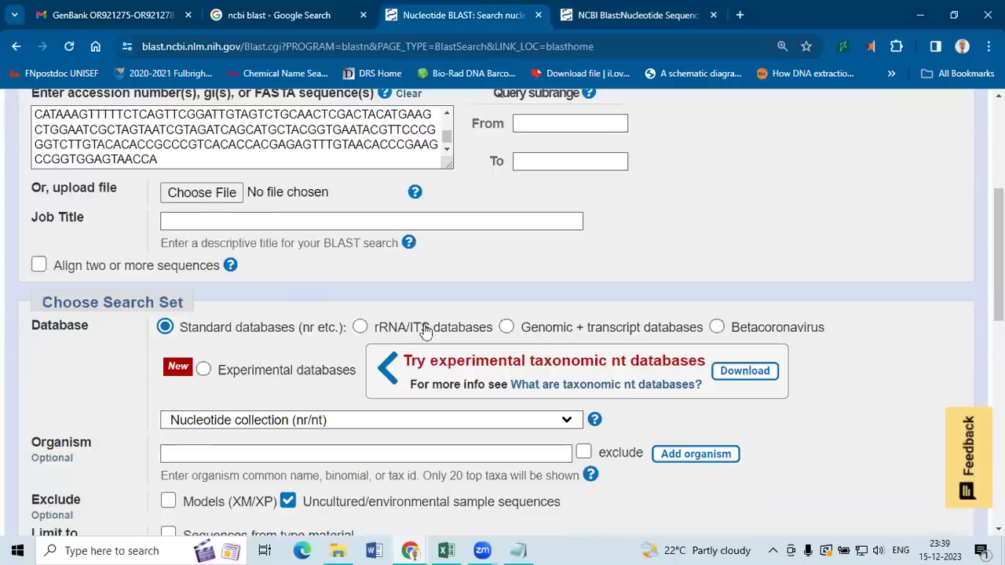
scroll(193, 277, up, 2)
drag(149, 292, 235, 250)
click(236, 302)
scroll(236, 302, up, 1)
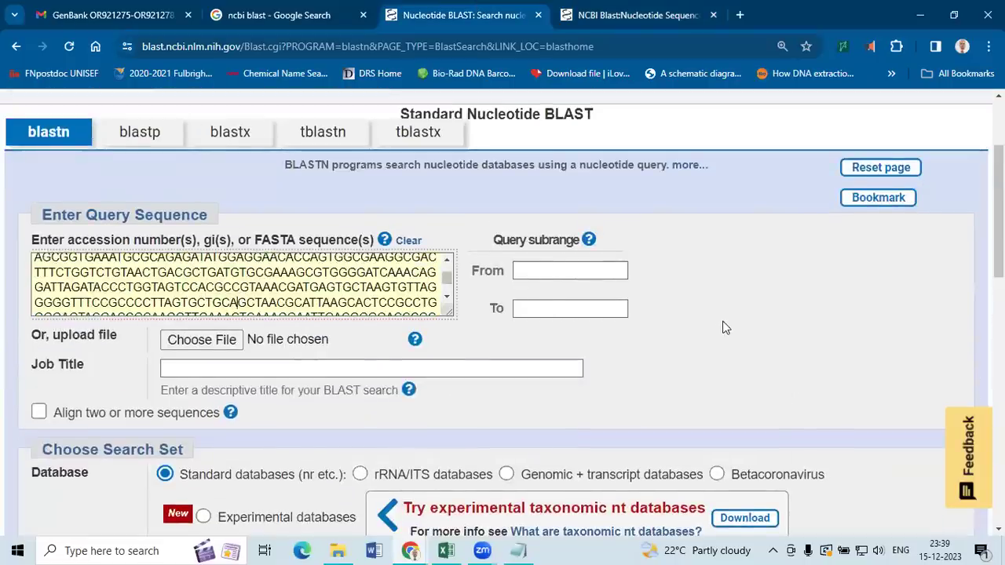
scroll(723, 326, down, 3)
scroll(726, 324, up, 2)
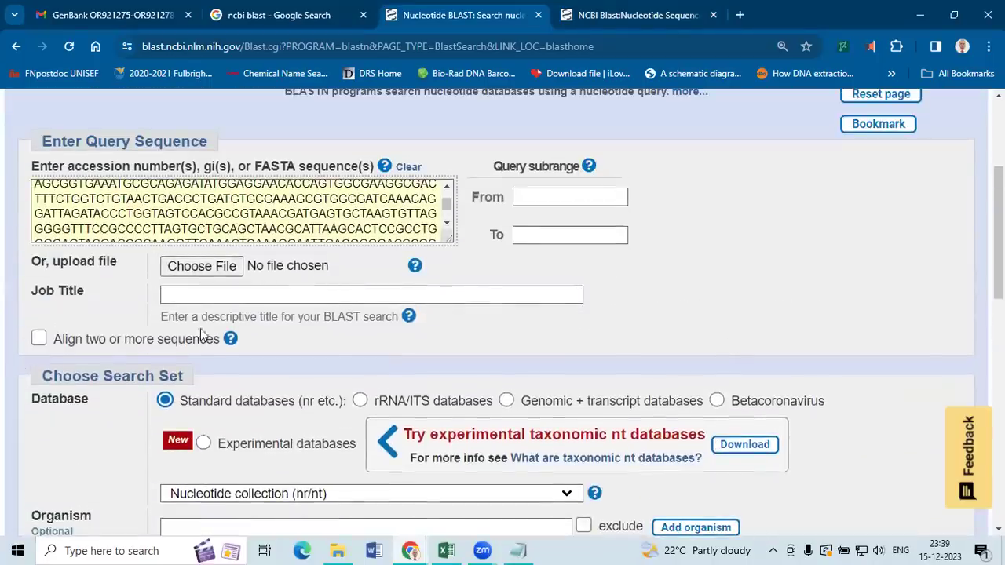
scroll(210, 281, down, 2)
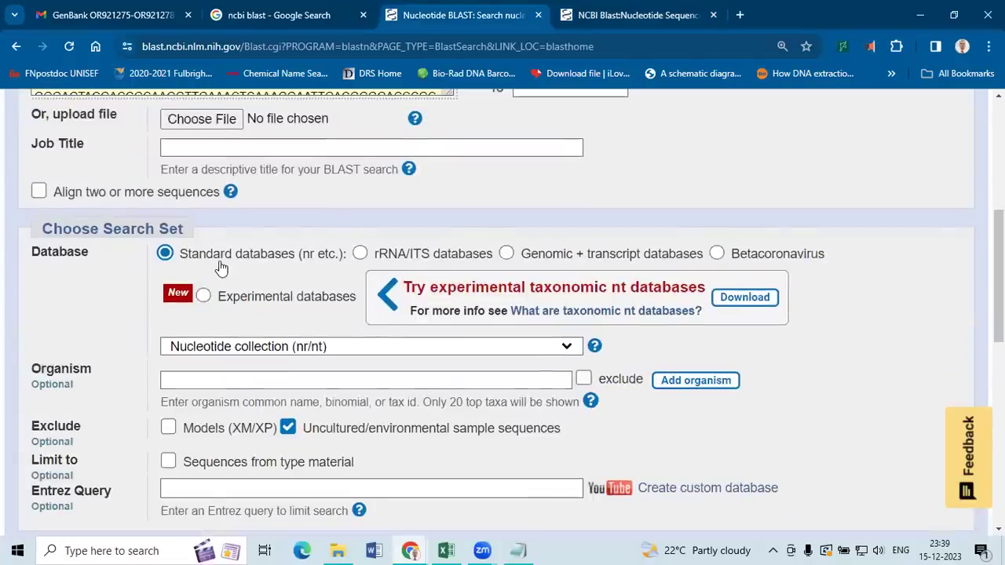
scroll(218, 265, down, 3)
scroll(220, 262, up, 2)
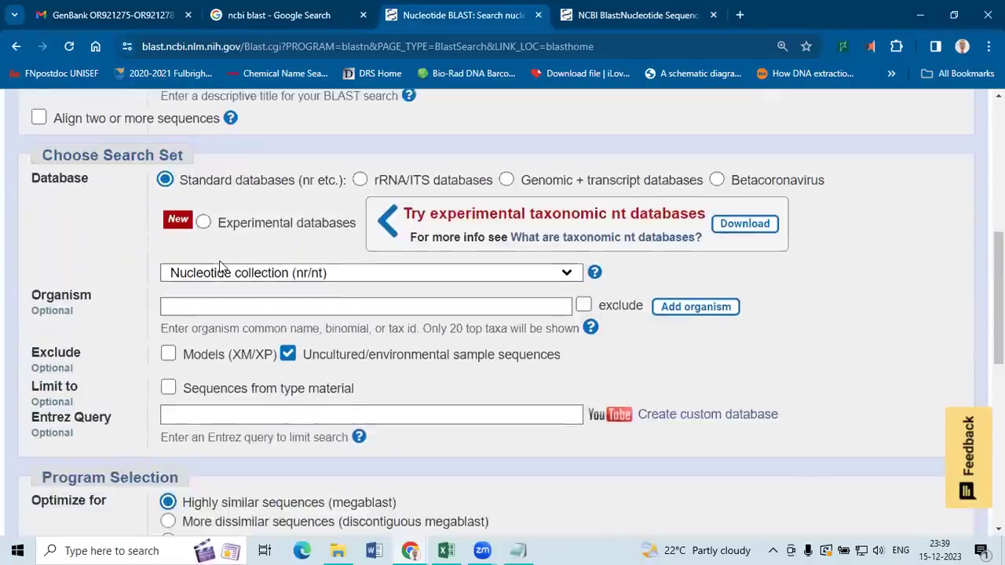
click(619, 10)
click(452, 12)
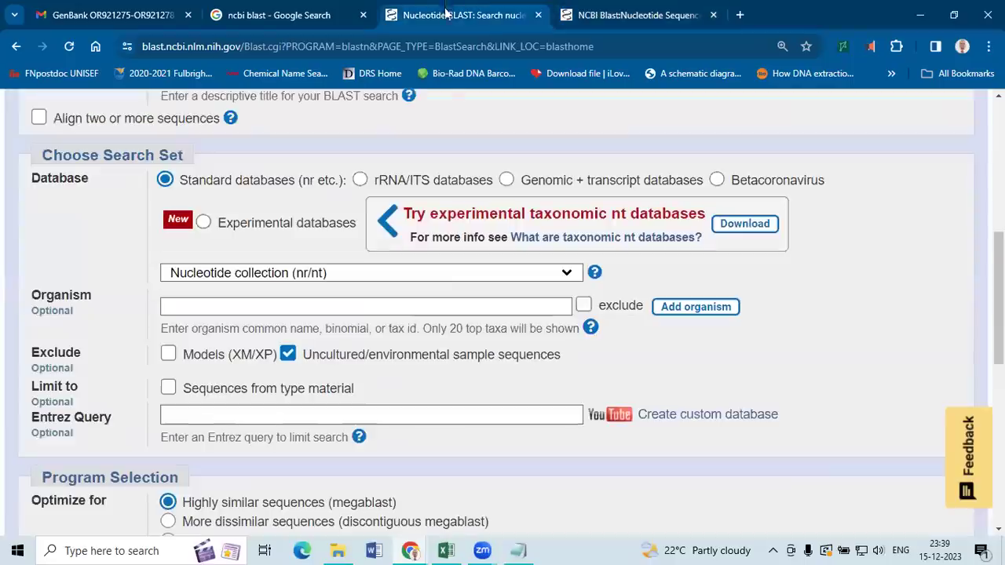
click(484, 272)
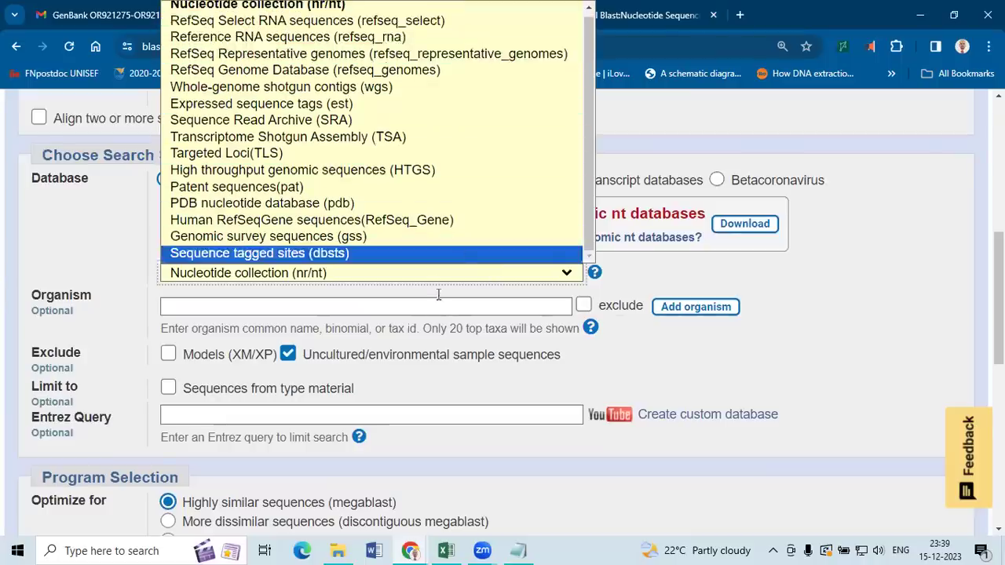
click(826, 305)
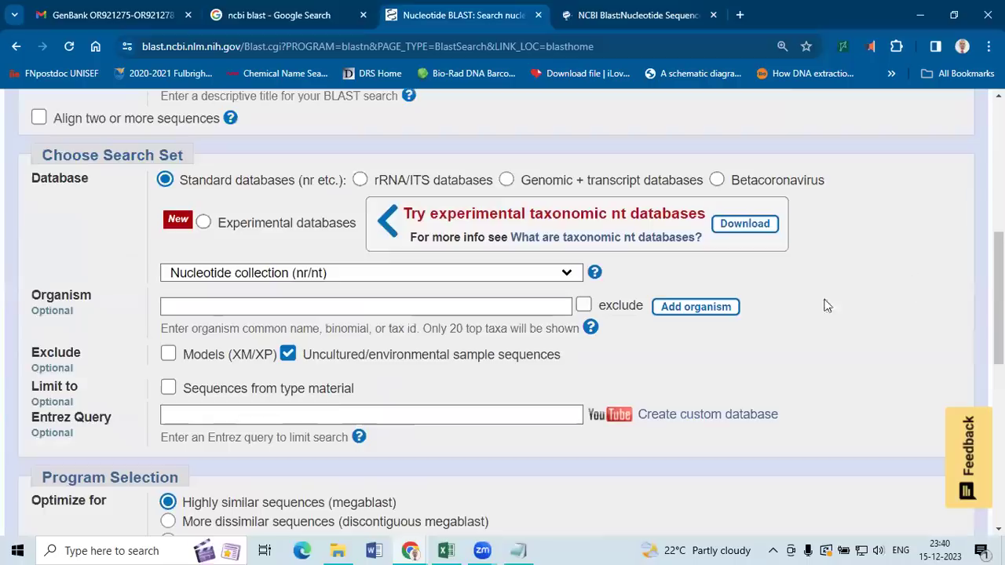
scroll(383, 227, down, 1)
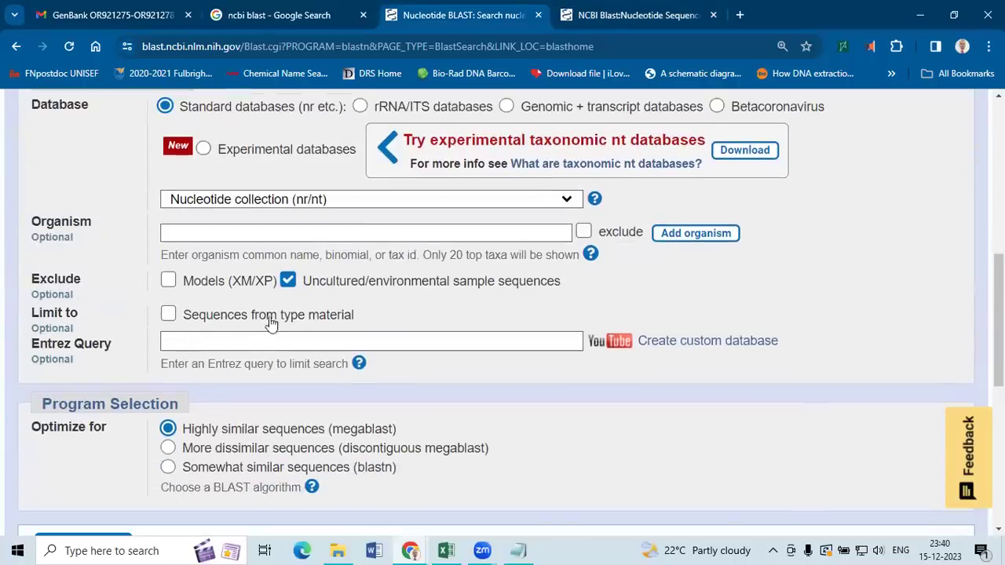
scroll(361, 203, down, 4)
scroll(362, 202, up, 2)
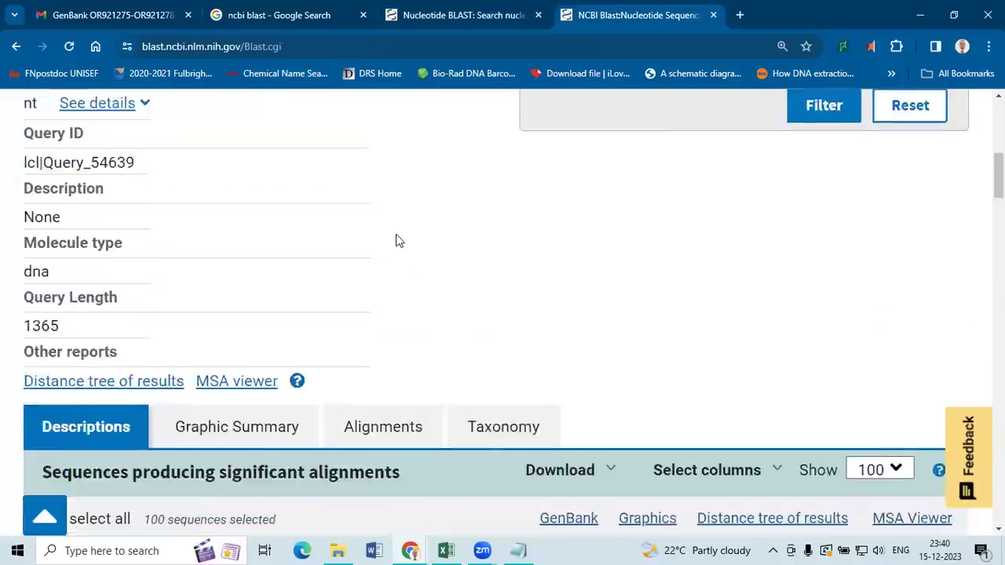
scroll(396, 242, up, 10)
key(ctrl+shift+Tab)
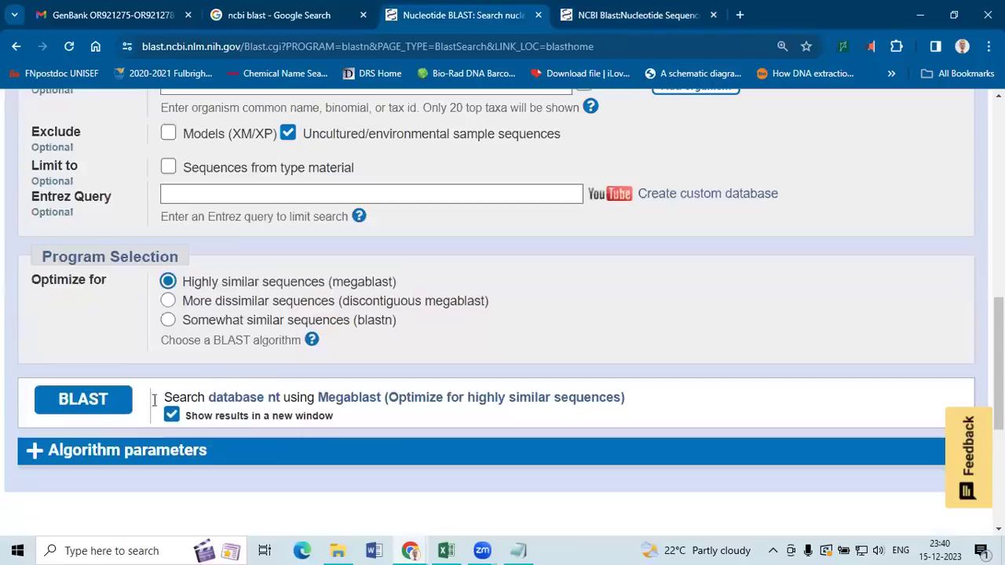
scroll(241, 331, up, 3)
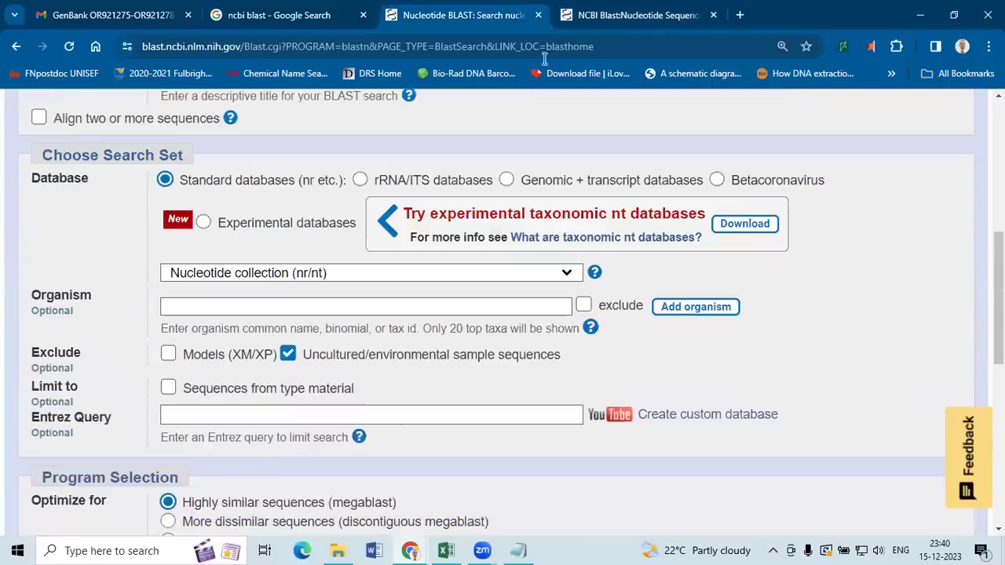
Step: Open the BLAST results tab and check the query summary's length of 1365
click(613, 15)
key(ctrl+0)
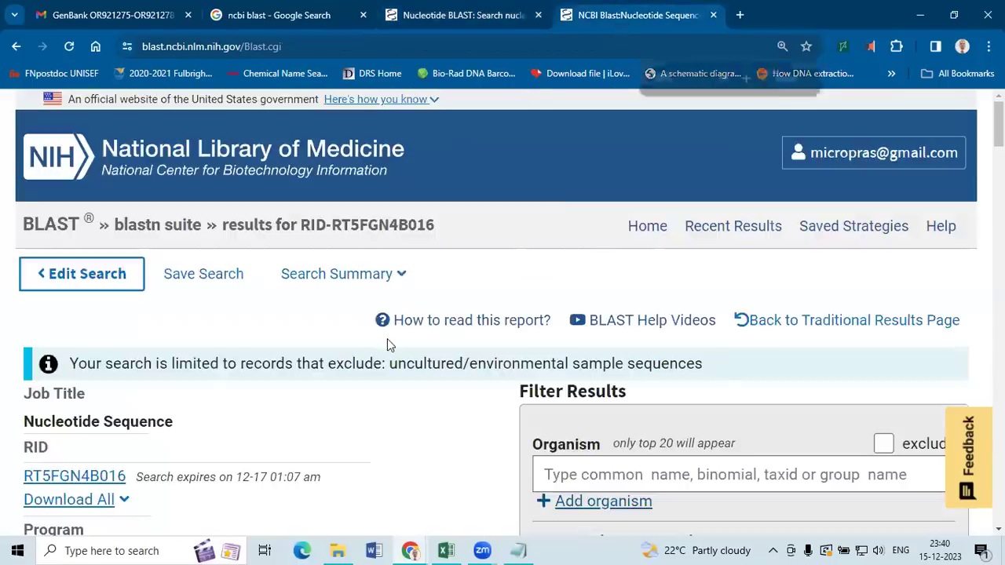
key(ctrl+plus)
key(ctrl+plus)
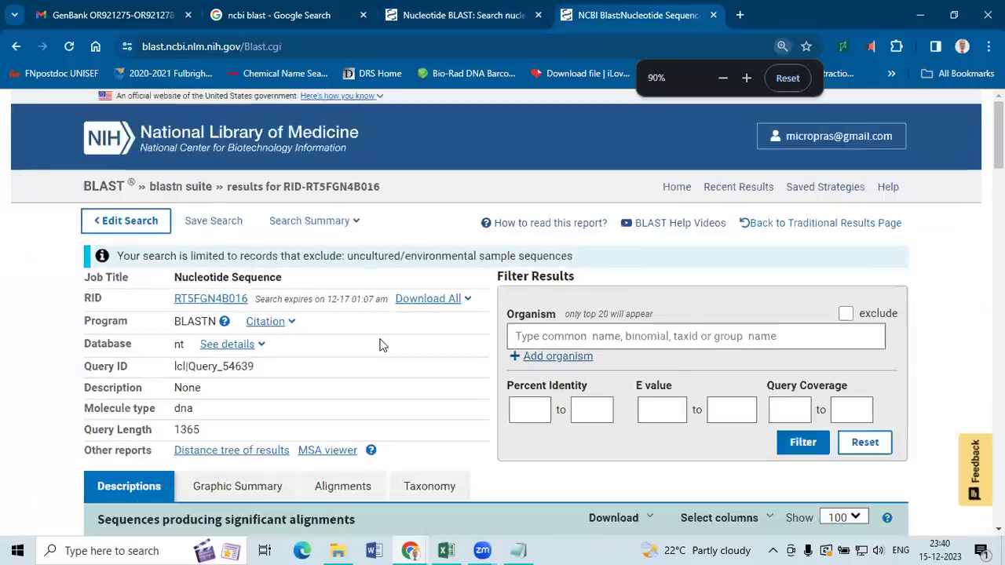
scroll(382, 346, down, 14)
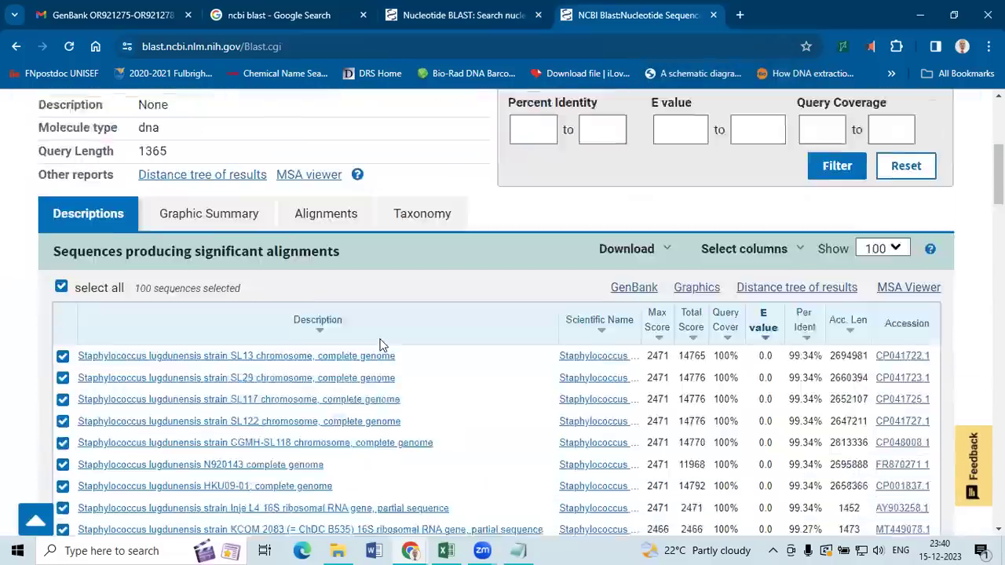
scroll(382, 346, down, 3)
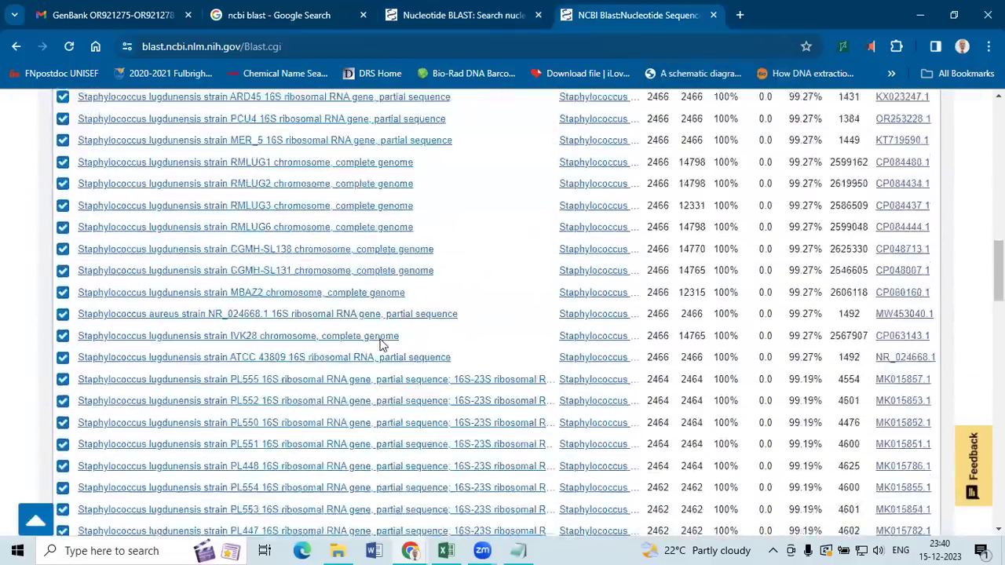
scroll(382, 346, up, 16)
scroll(384, 348, up, 2)
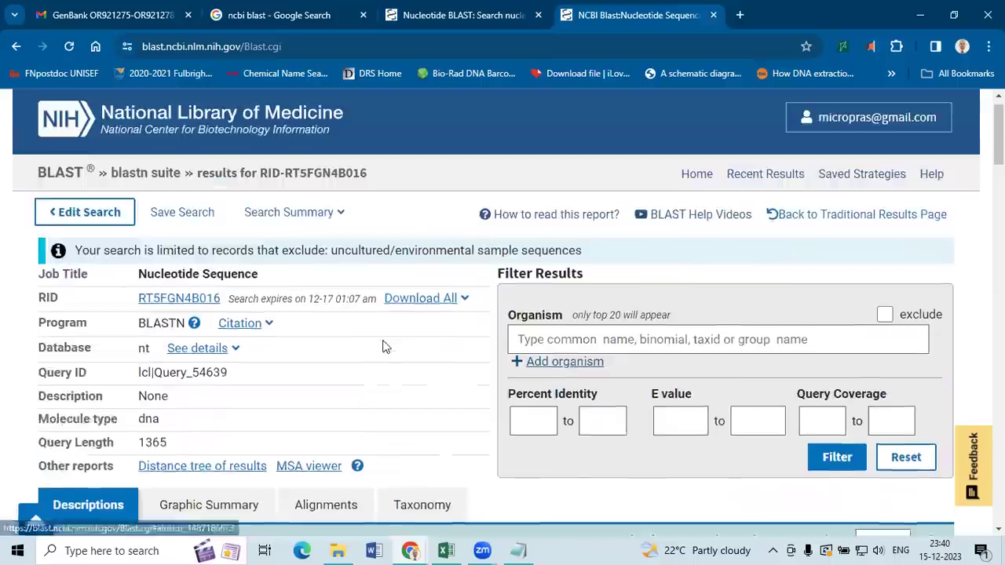
scroll(212, 316, down, 1)
double_click(150, 348)
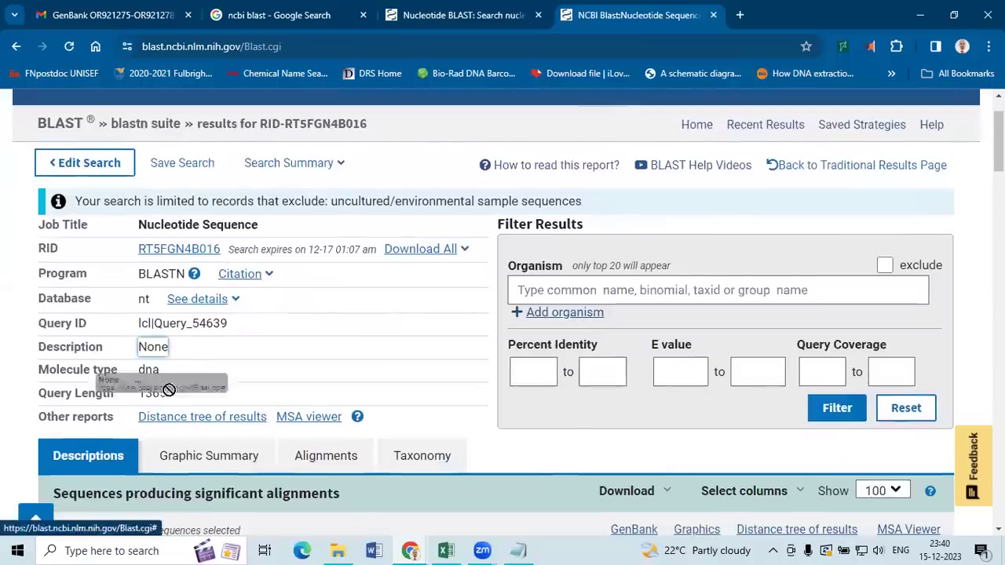
drag(140, 392, 194, 403)
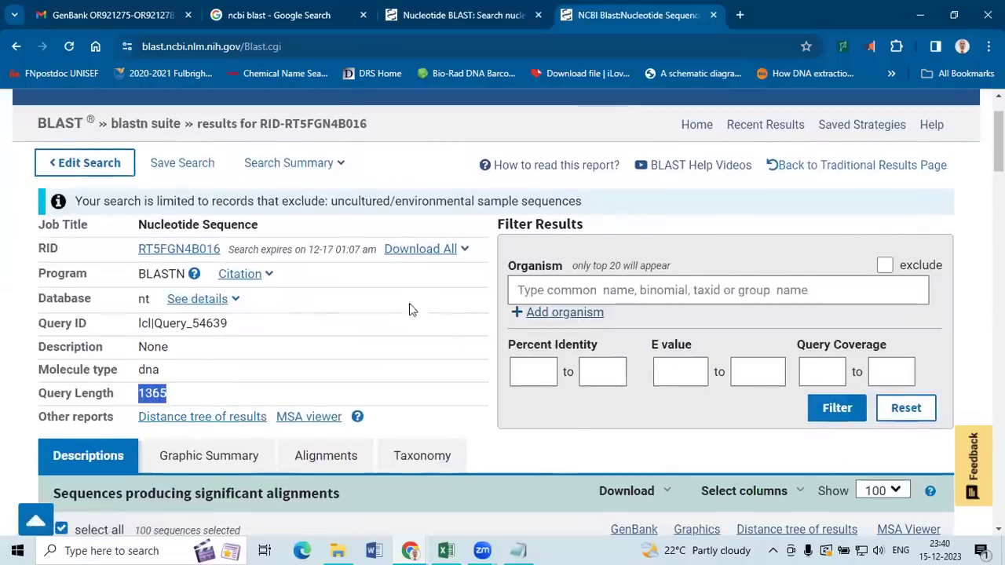
Step: Scroll to the Descriptions table, led by Staphylococcus lugdunensis SL13 at 99.34% identity
key(ctrl+plus)
key(ctrl+plus)
key(ctrl+plus)
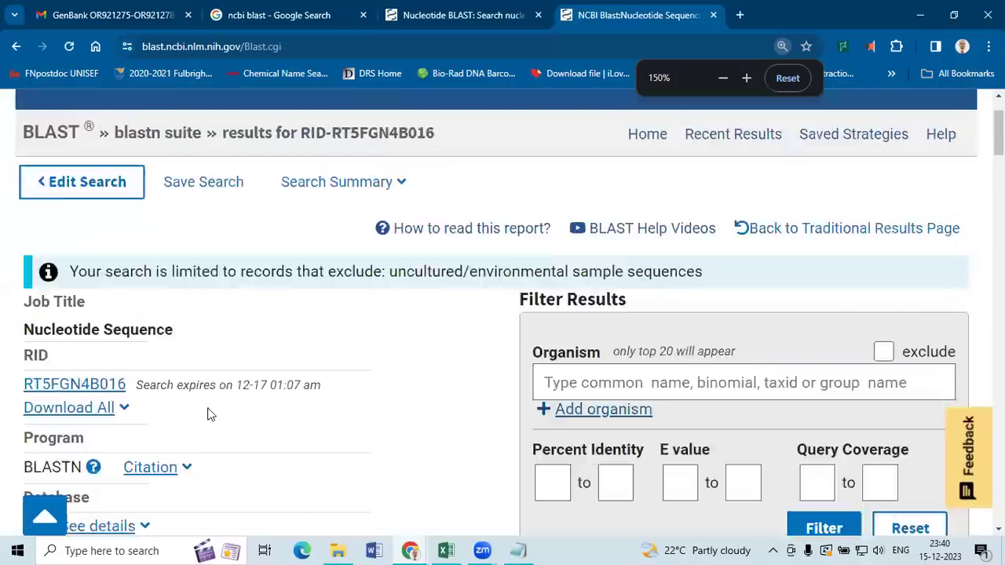
scroll(186, 406, down, 5)
scroll(135, 228, down, 2)
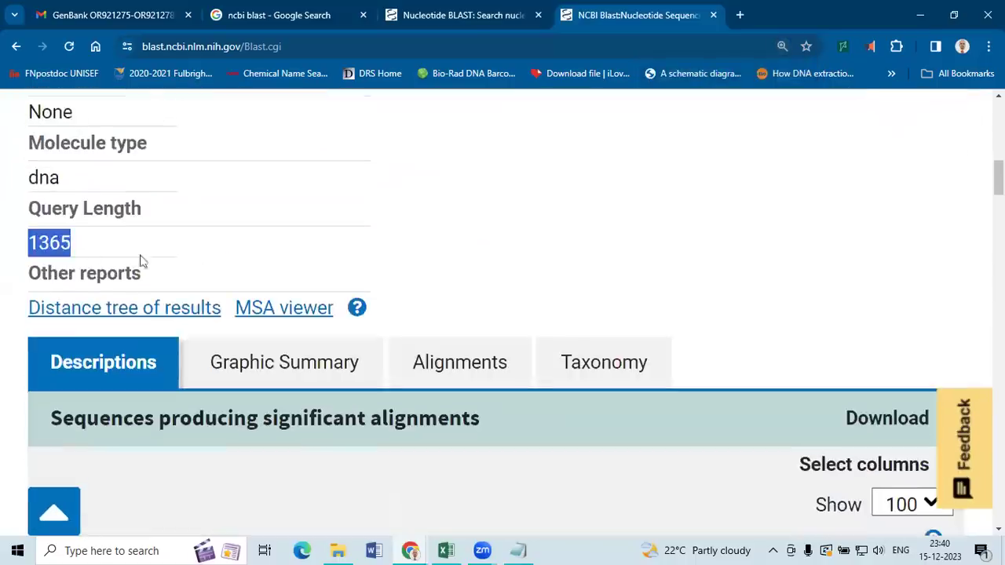
drag(51, 233, 138, 248)
click(52, 236)
key(ctrl+minus)
key(ctrl+minus)
key(ctrl+minus)
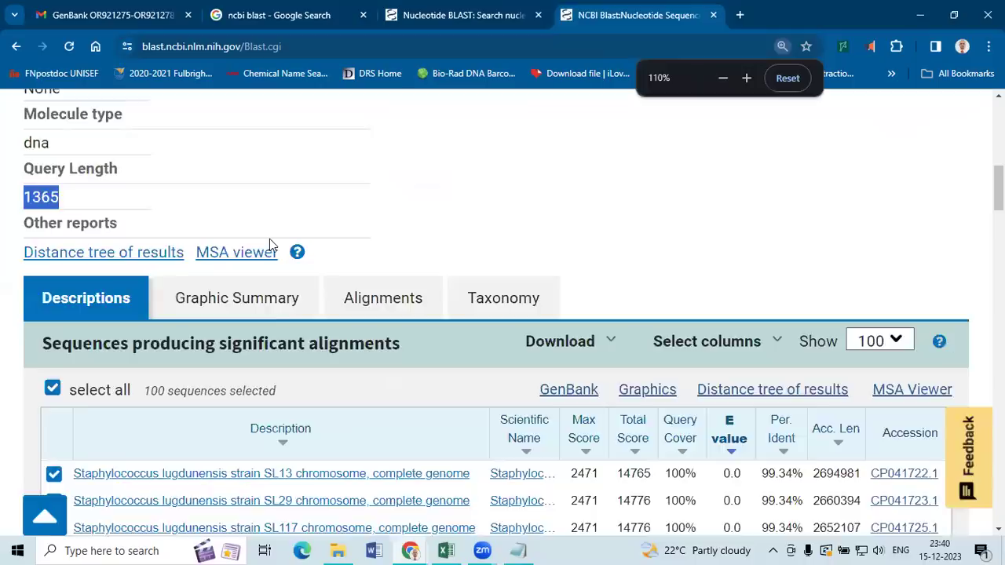
scroll(269, 243, down, 4)
scroll(308, 267, up, 2)
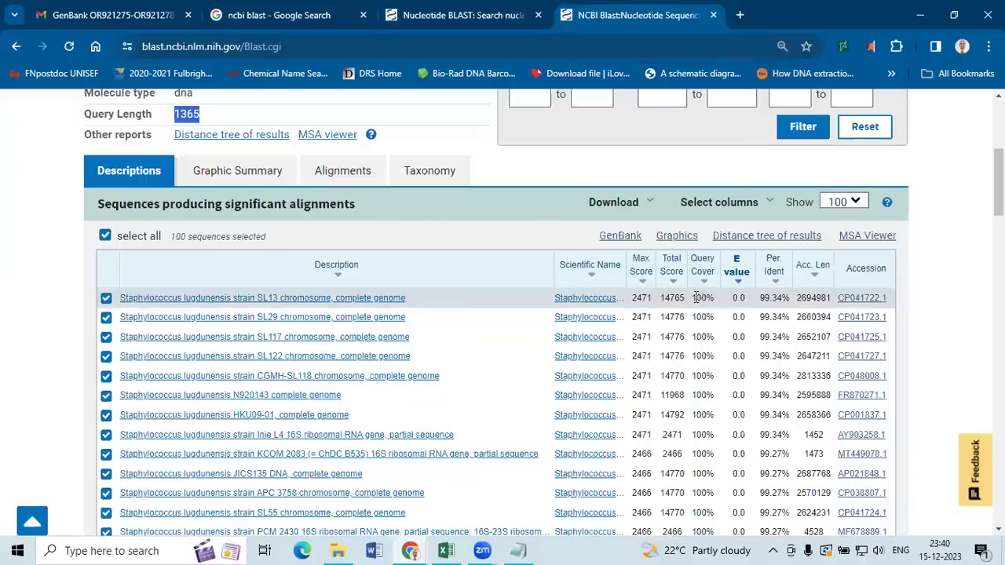
click(181, 115)
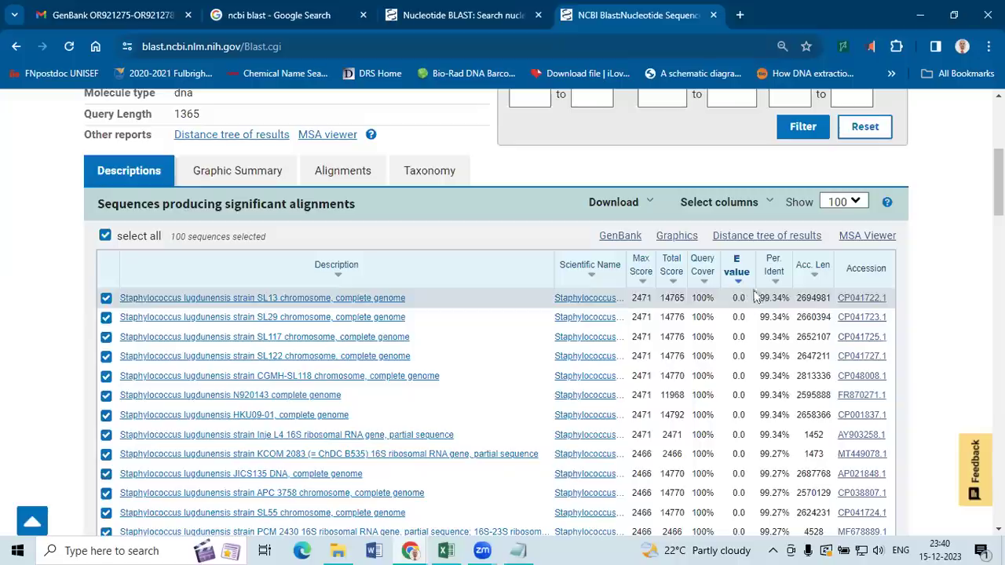
drag(695, 296, 710, 296)
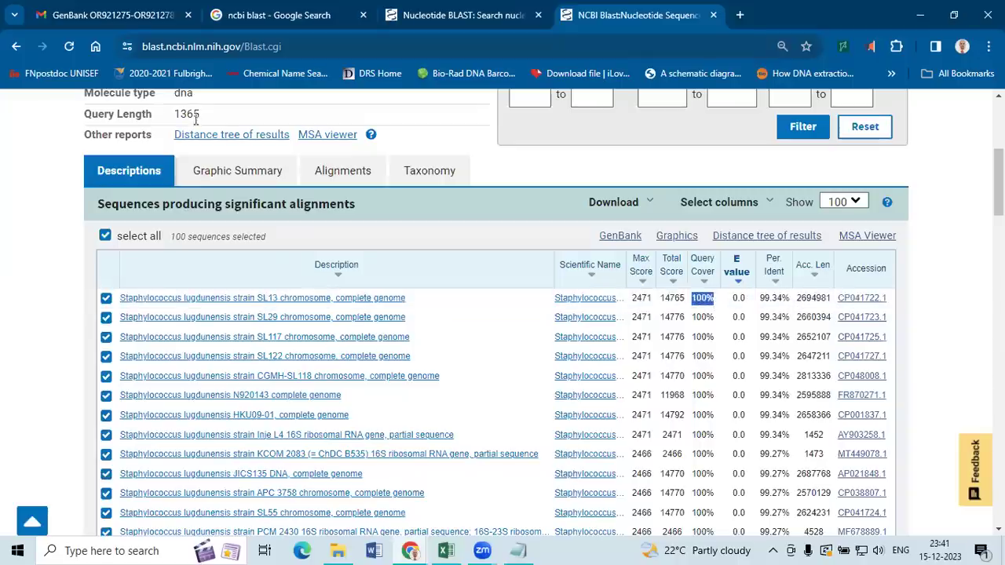
drag(180, 114, 193, 115)
key(ctrl+plus)
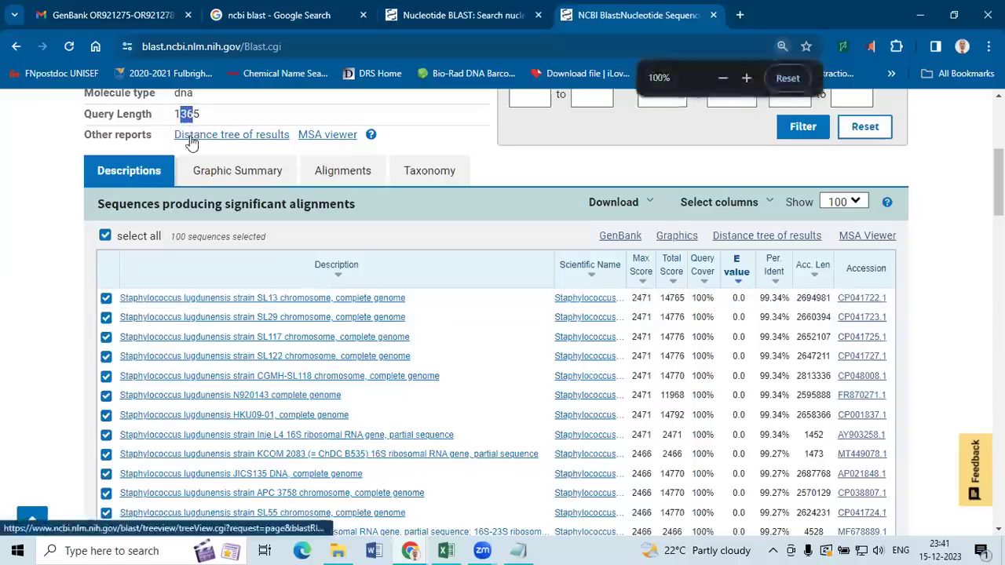
click(474, 240)
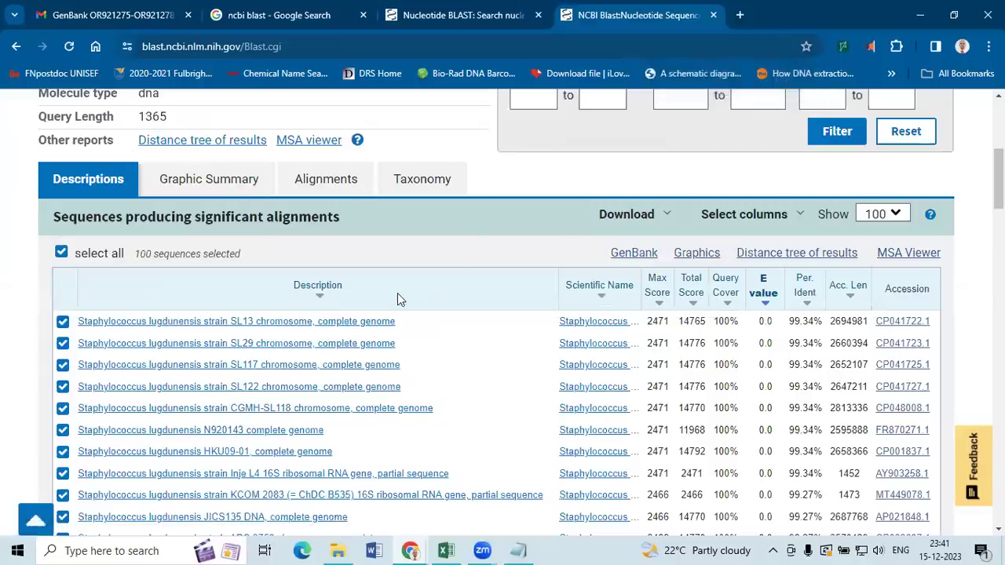
key(ctrl+plus)
key(ctrl+plus)
key(ctrl+plus)
scroll(238, 294, down, 5)
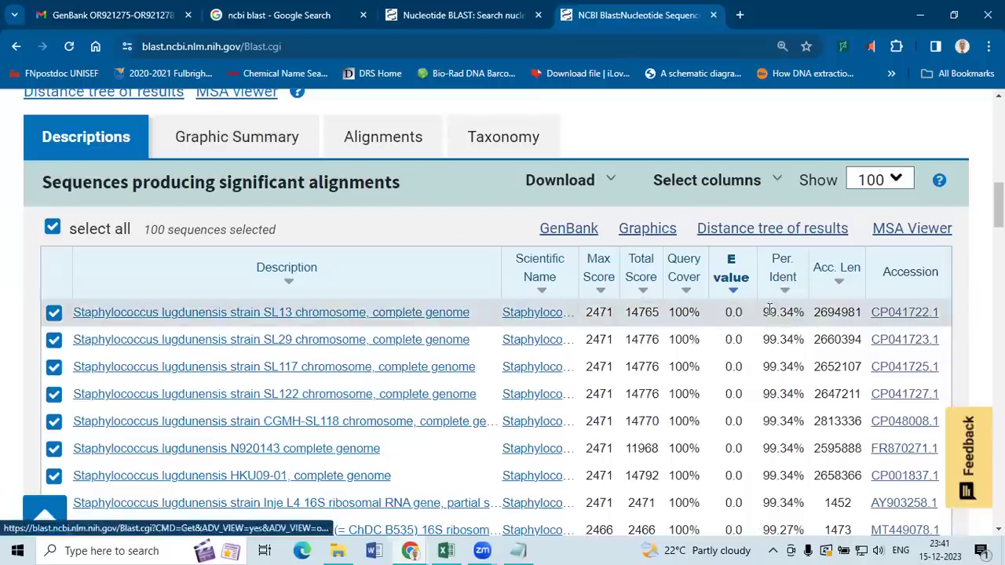
drag(765, 312, 808, 314)
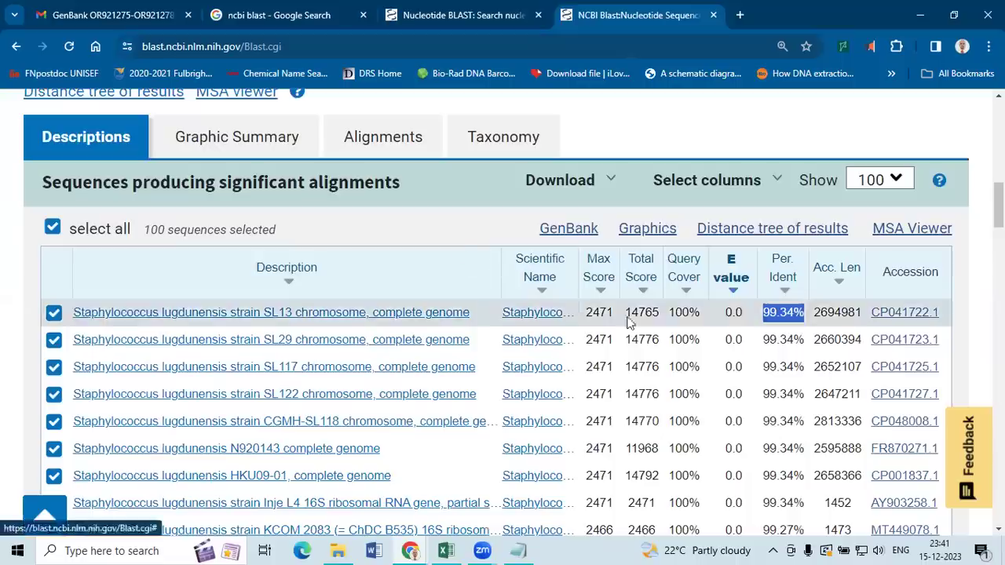
click(756, 322)
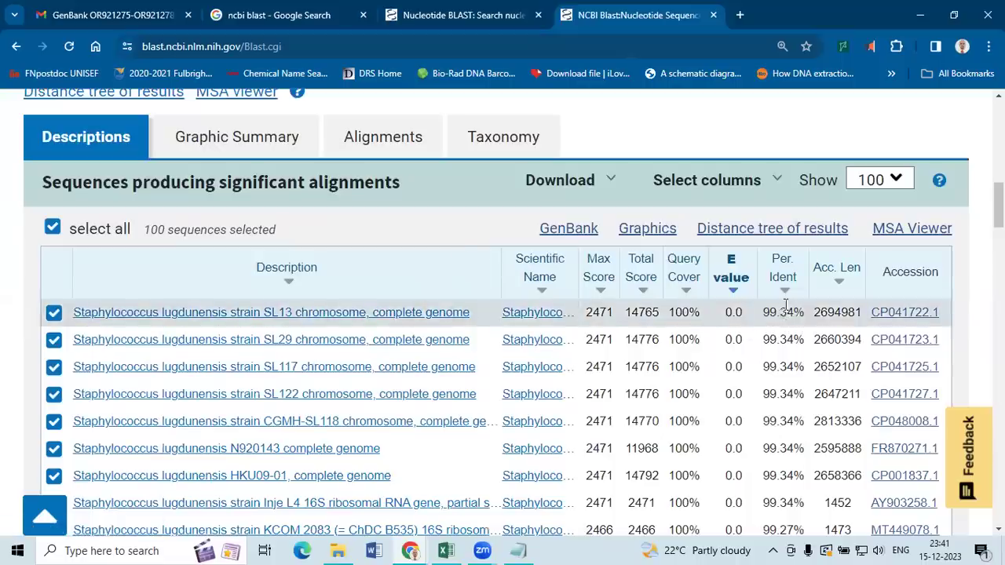
scroll(789, 314, down, 4)
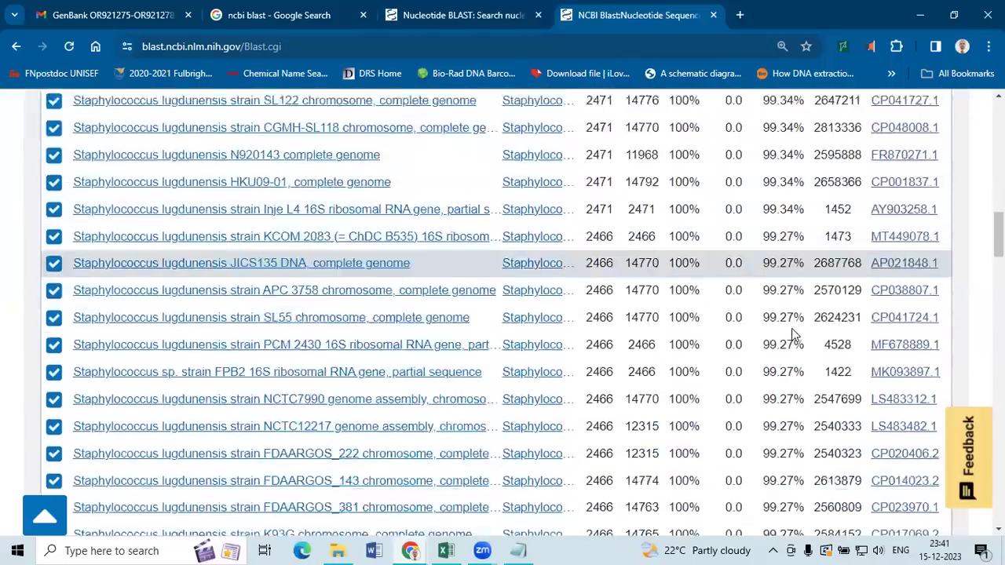
scroll(794, 333, down, 8)
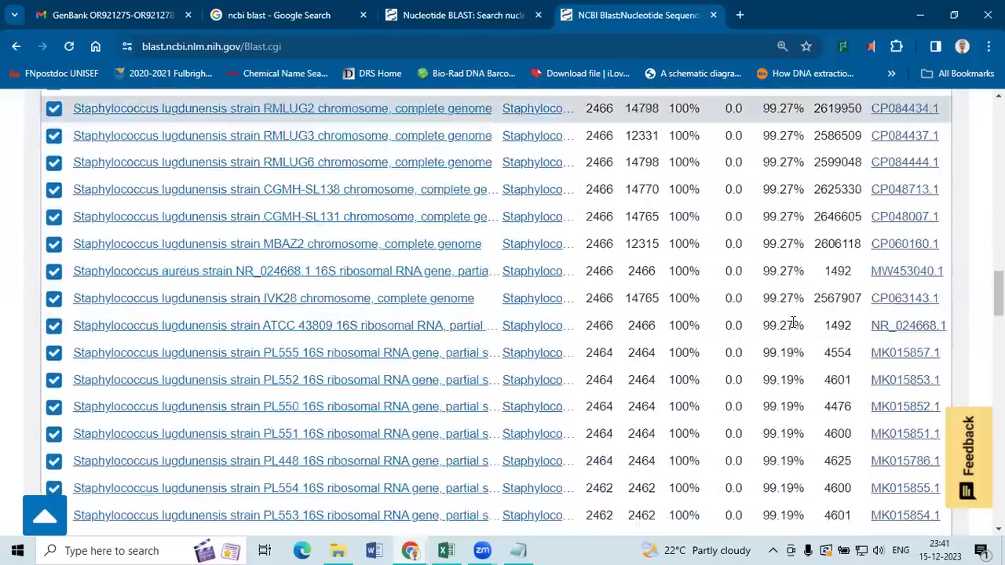
scroll(793, 322, down, 10)
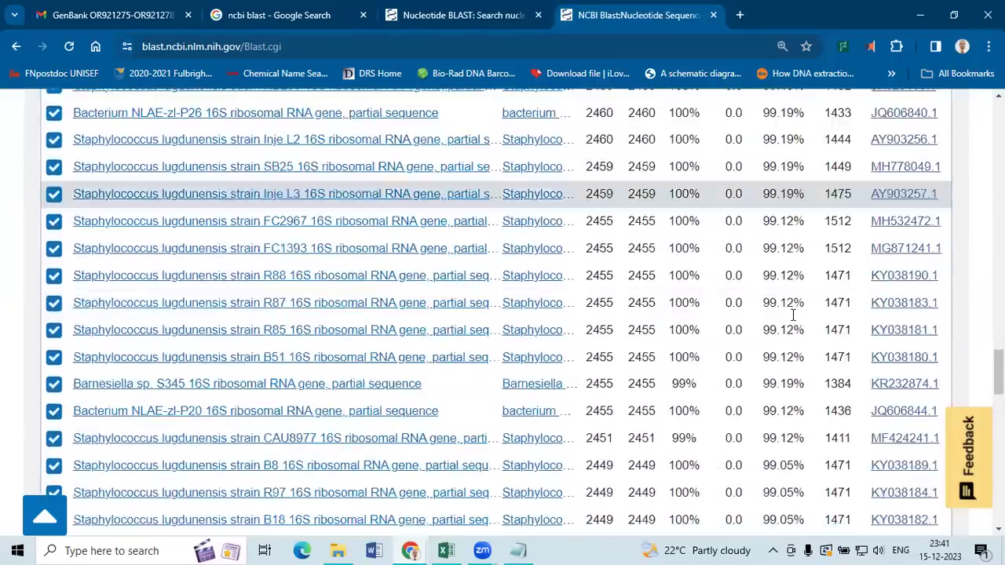
scroll(794, 314, down, 8)
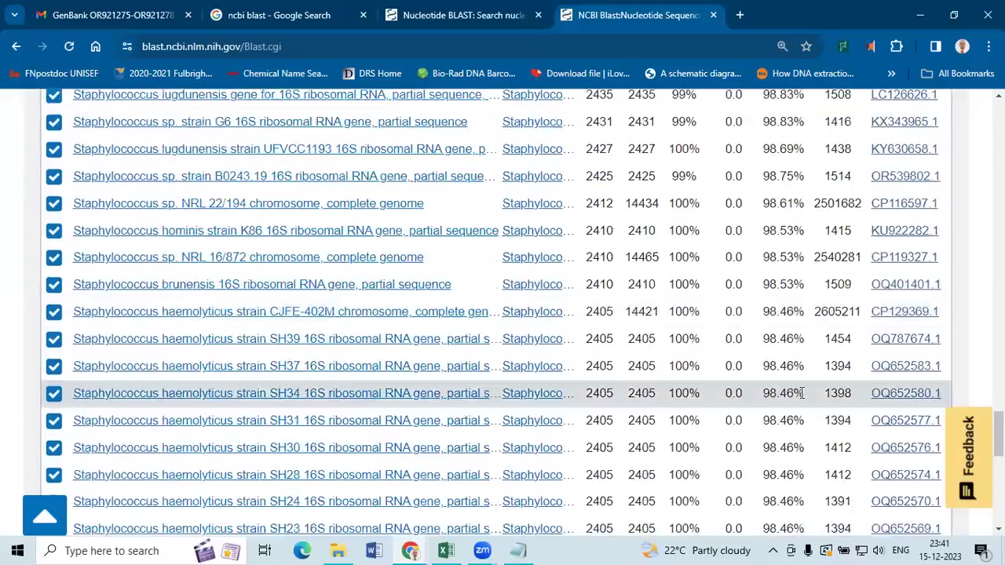
scroll(796, 388, down, 4)
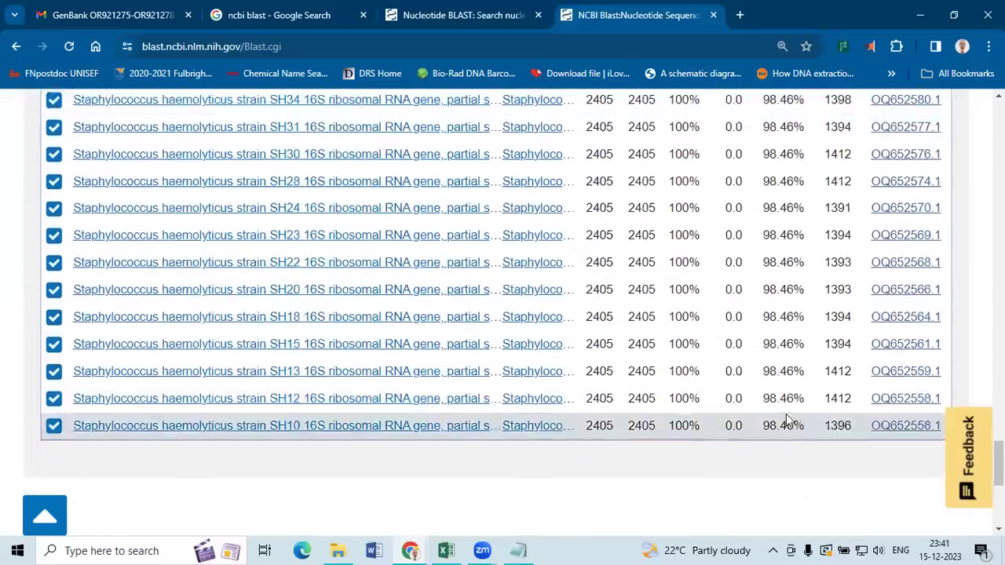
scroll(789, 408, up, 15)
scroll(786, 414, up, 12)
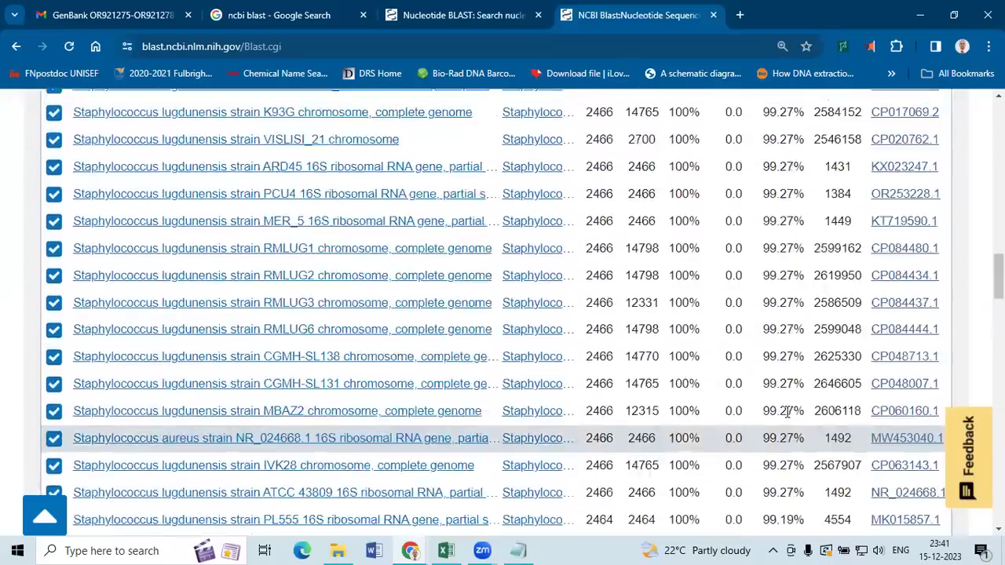
scroll(789, 406, down, 4)
scroll(789, 406, up, 3)
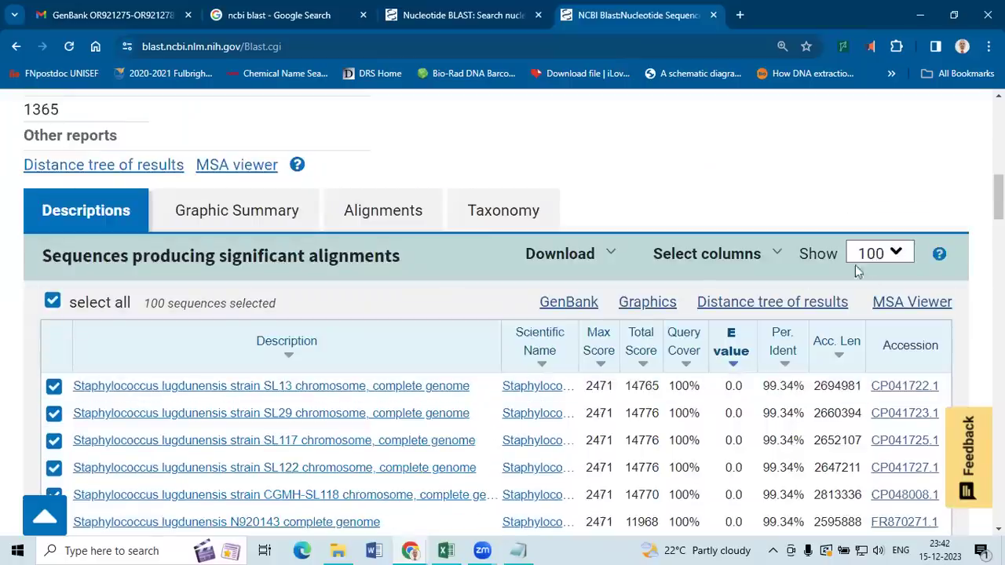
scroll(855, 267, down, 1)
drag(764, 313, 805, 314)
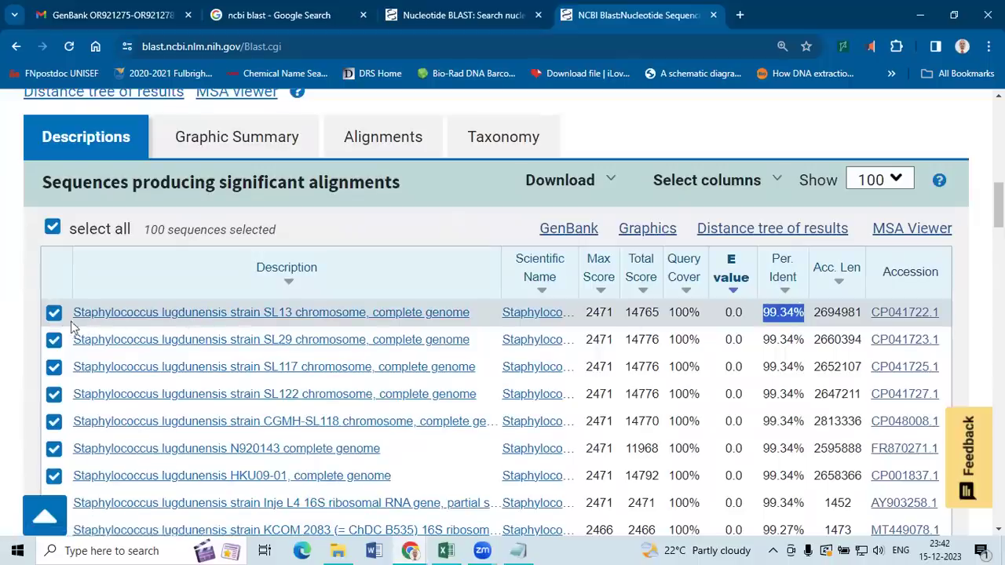
click(792, 312)
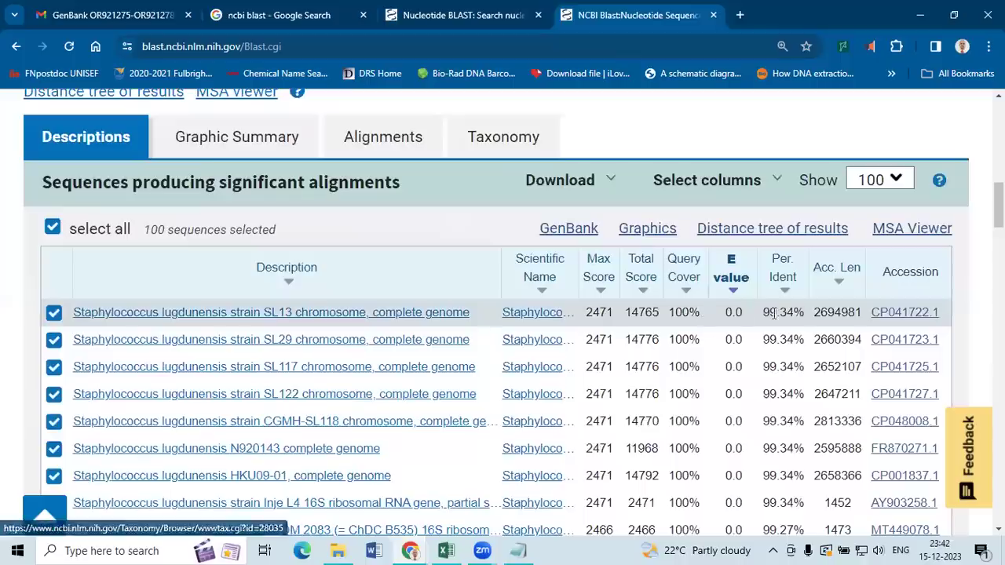
drag(815, 318, 827, 317)
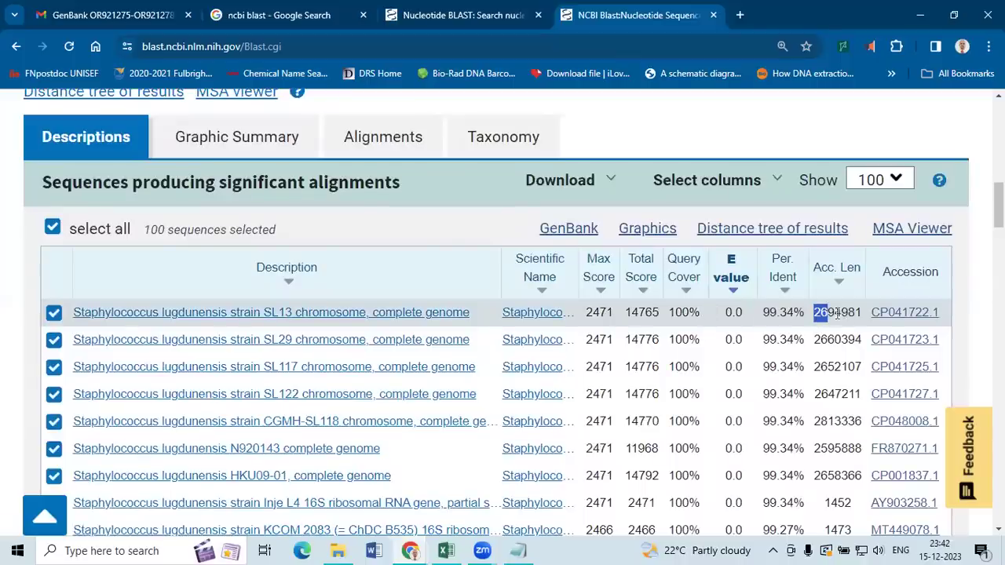
scroll(703, 318, down, 1)
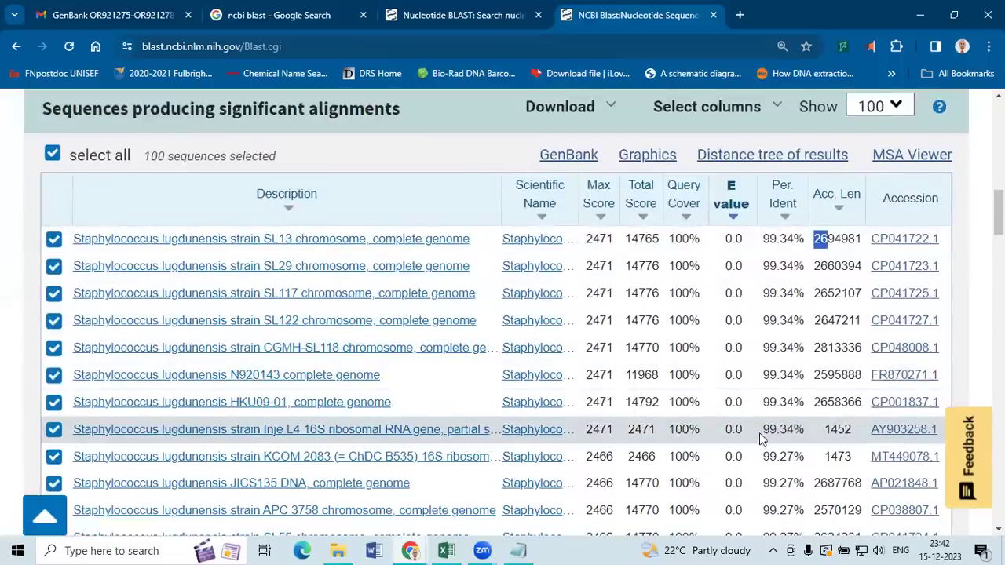
drag(761, 432, 804, 431)
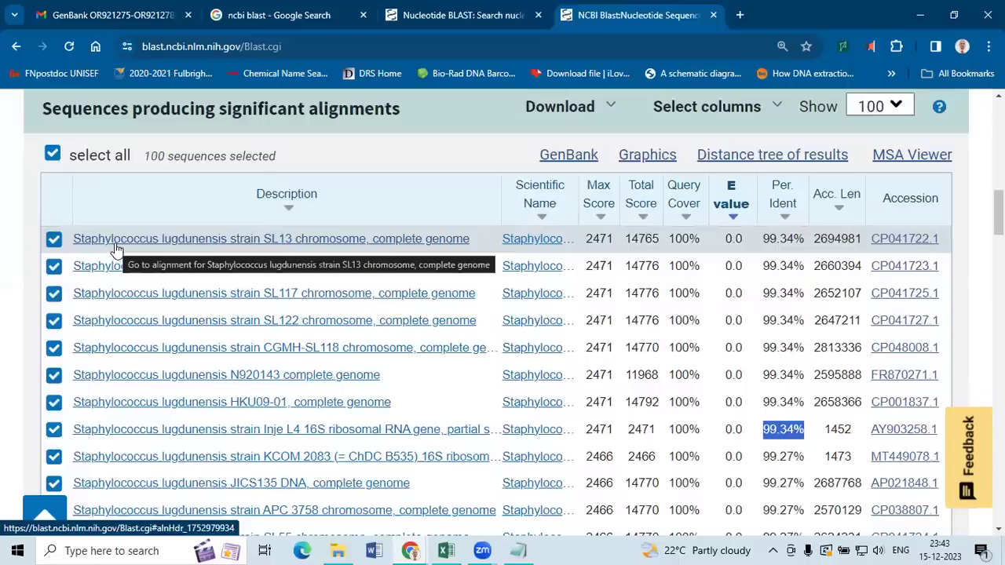
Step: Open the Seq file from the KJC Venu seq folder in a maximized Notepad
click(430, 158)
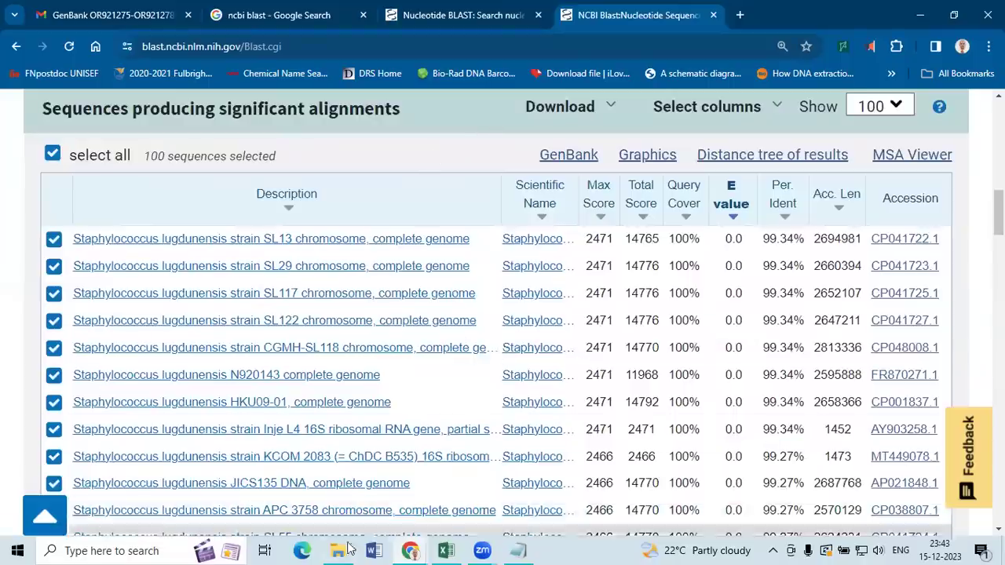
click(339, 551)
click(615, 219)
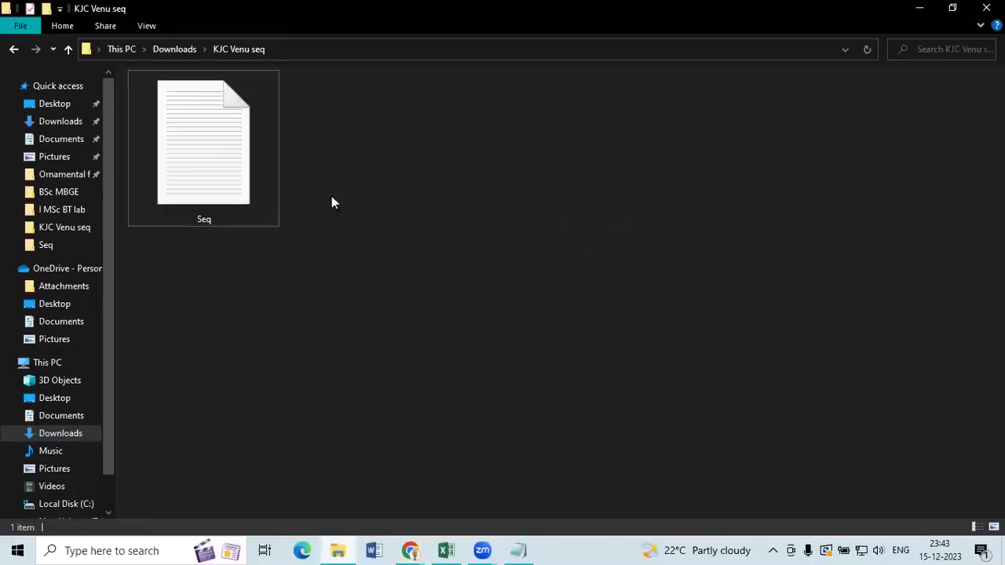
double_click(217, 174)
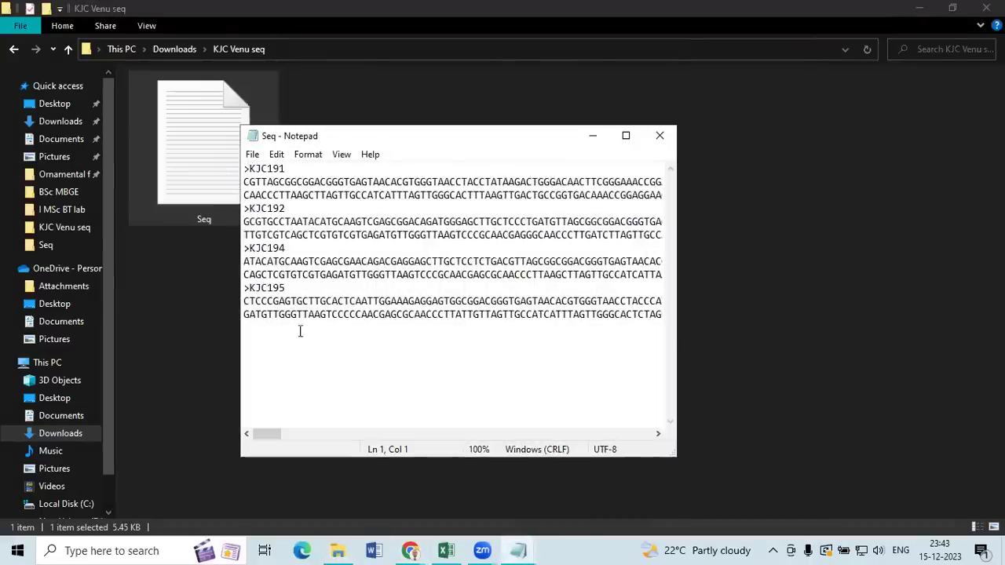
drag(282, 346, 242, 166)
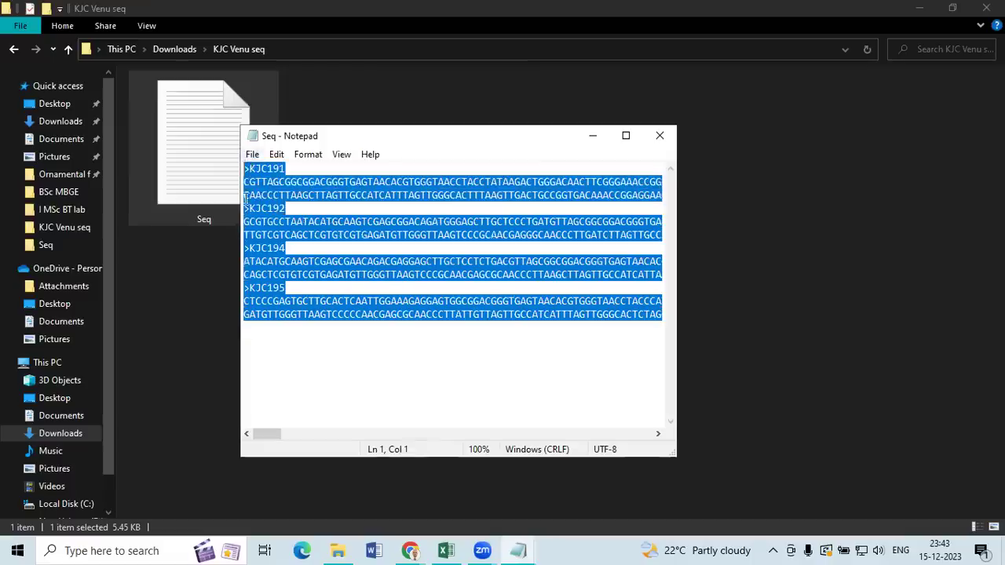
click(304, 240)
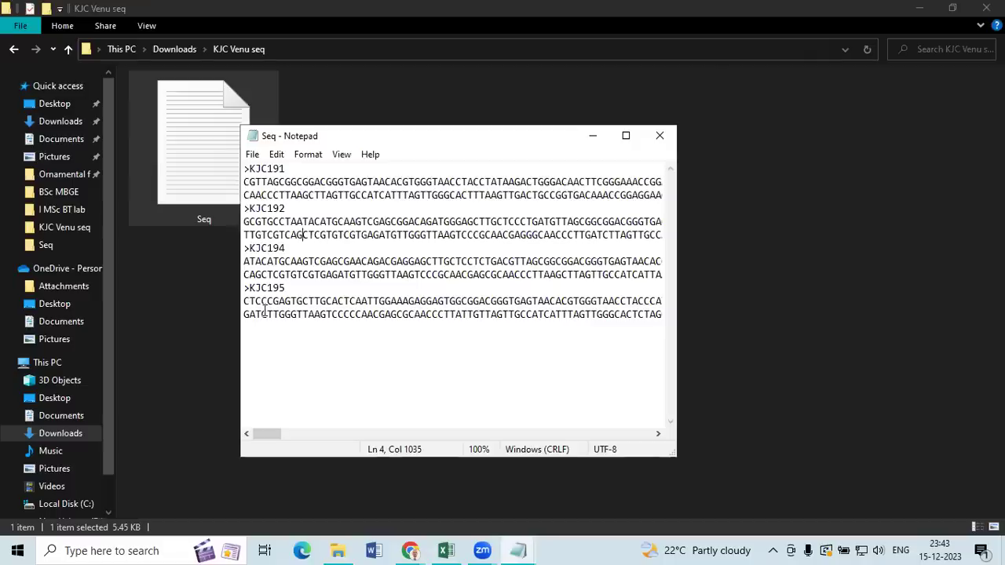
click(626, 135)
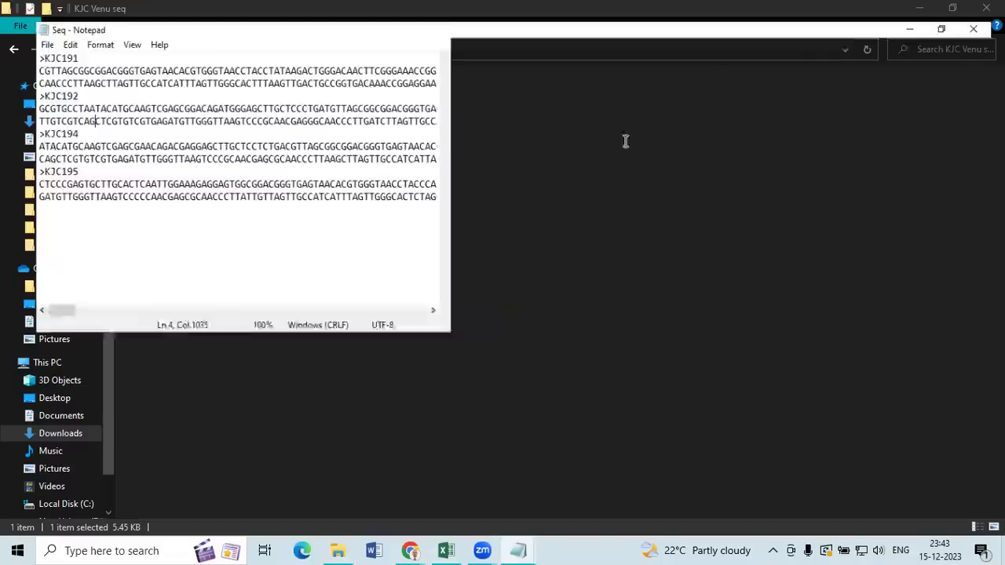
Step: Copy both KJC195 sequence lines and minimize Notepad
ctrl+scroll(362, 354, up, 10)
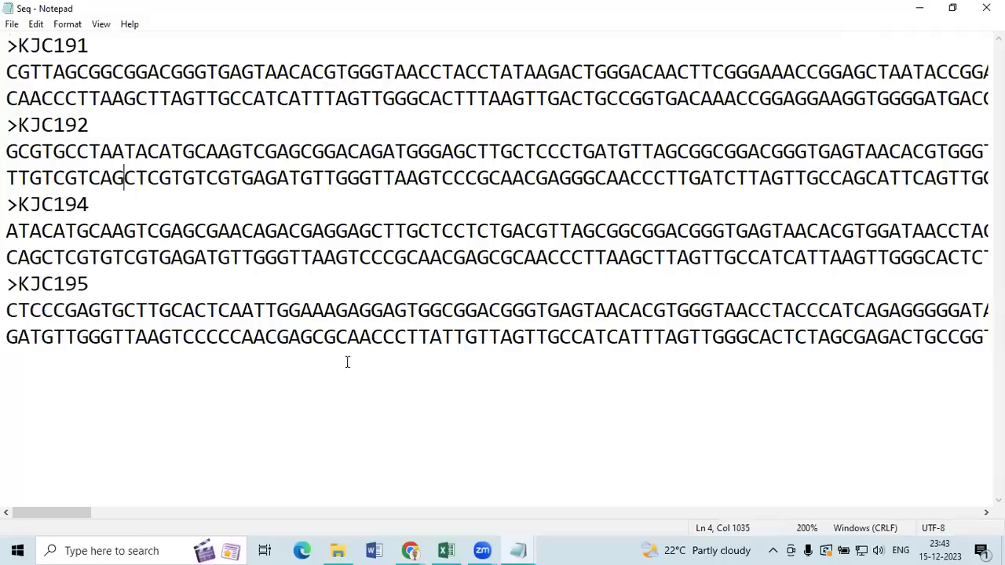
click(7, 311)
drag(7, 311, 25, 356)
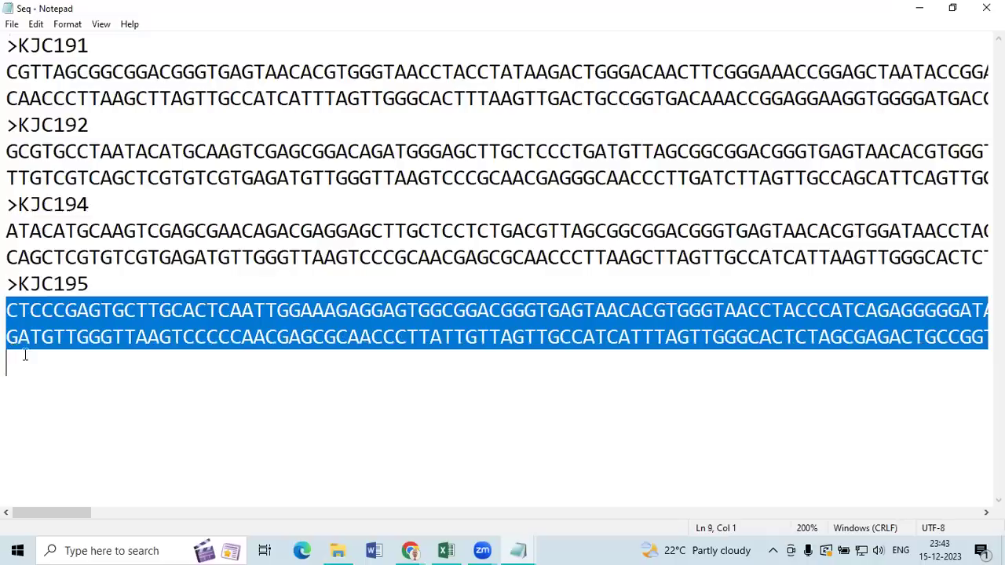
right_click(97, 312)
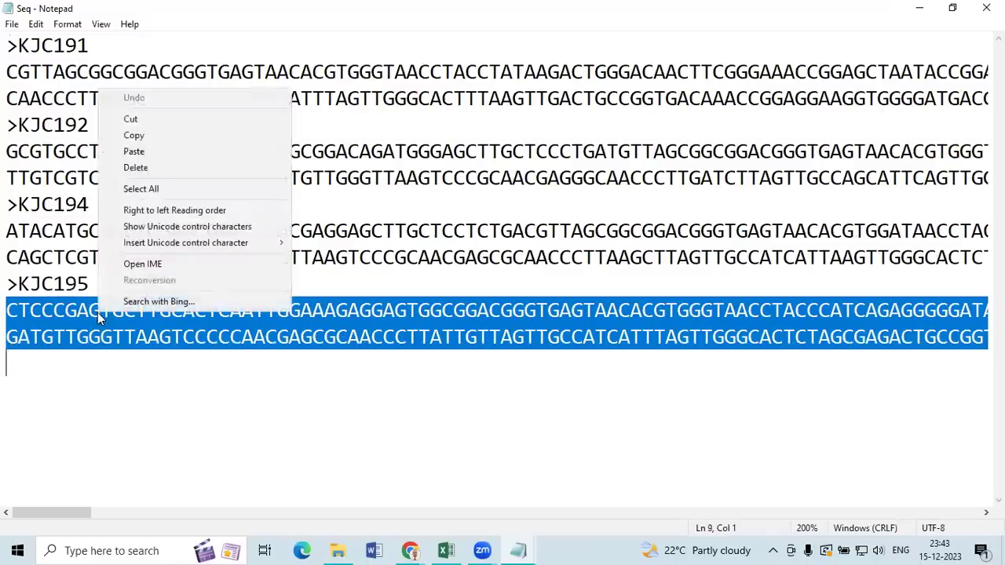
click(150, 139)
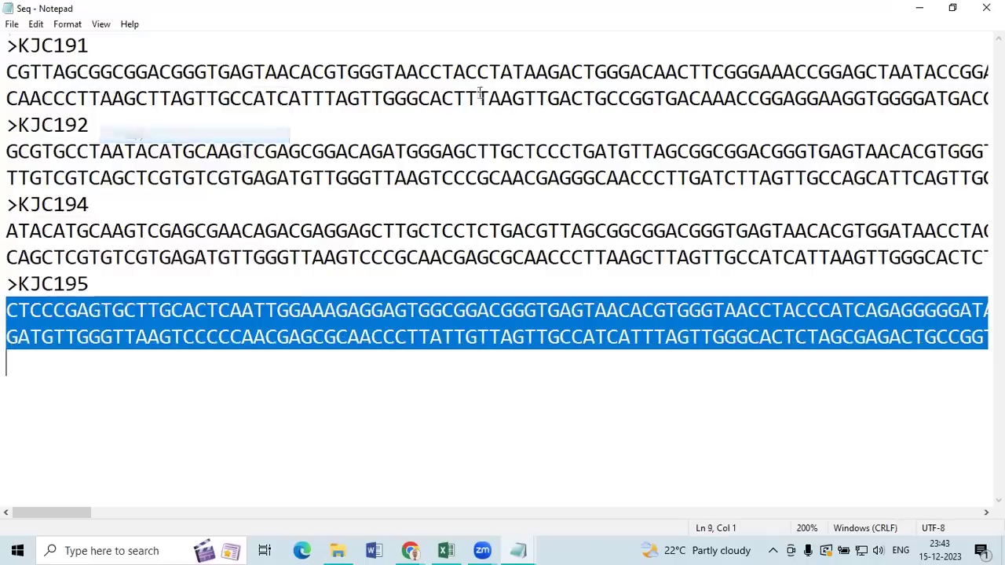
click(914, 8)
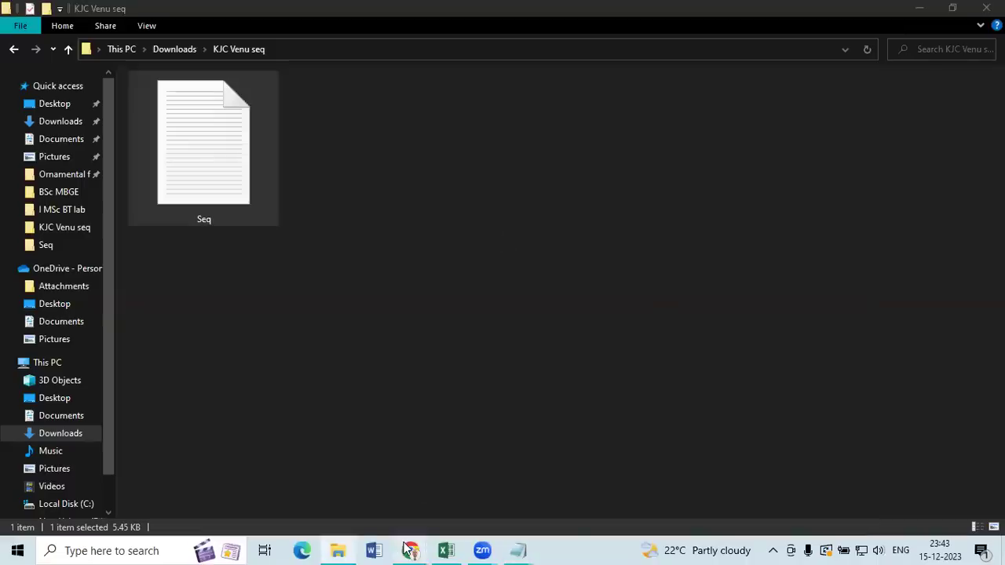
Step: Close the old Nucleotide BLAST and BLAST results tabs, leaving the Google 'ncbi blast' results
mouse_move(404, 549)
click(565, 483)
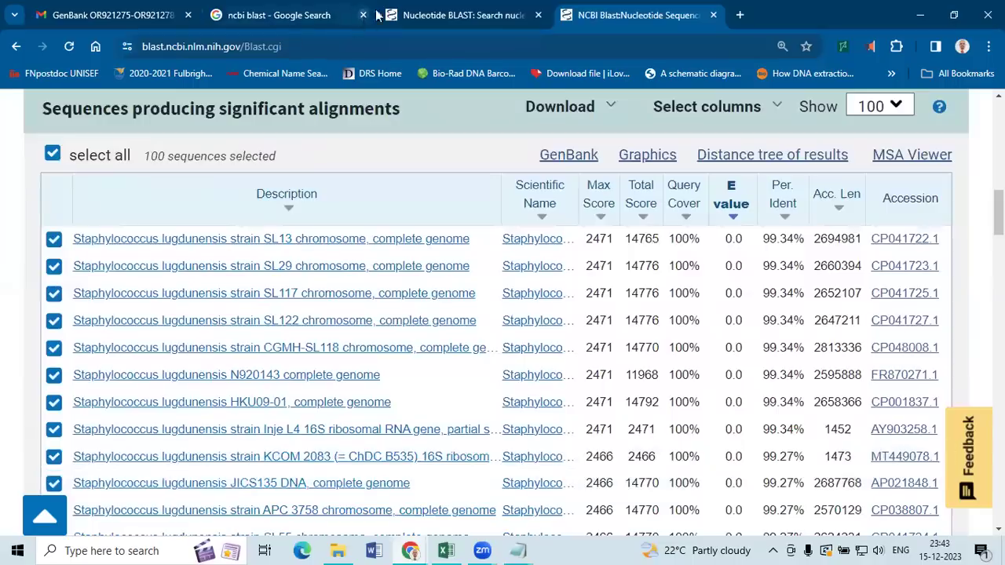
click(538, 15)
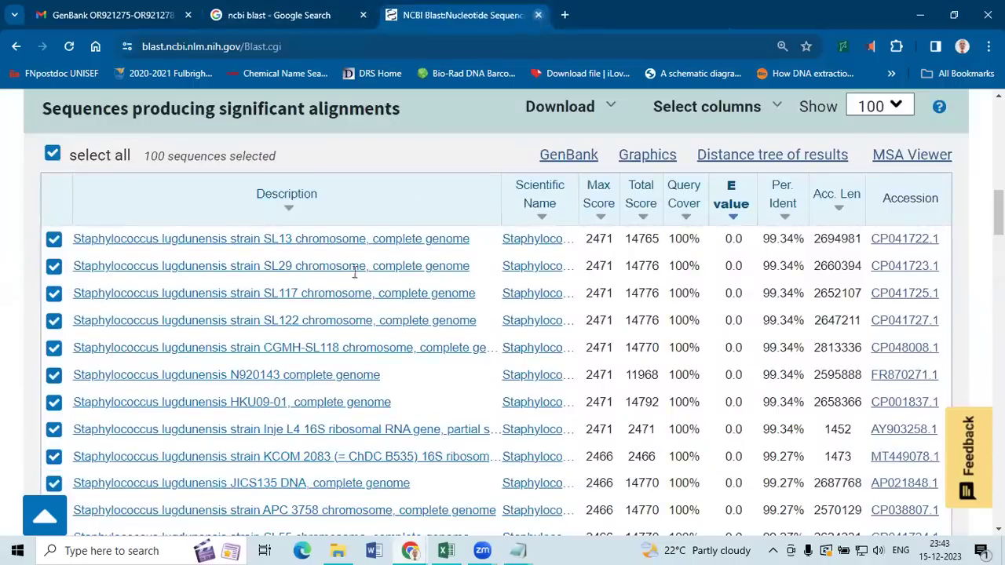
click(538, 15)
scroll(165, 147, up, 2)
ctrl+scroll(353, 183, up, 9)
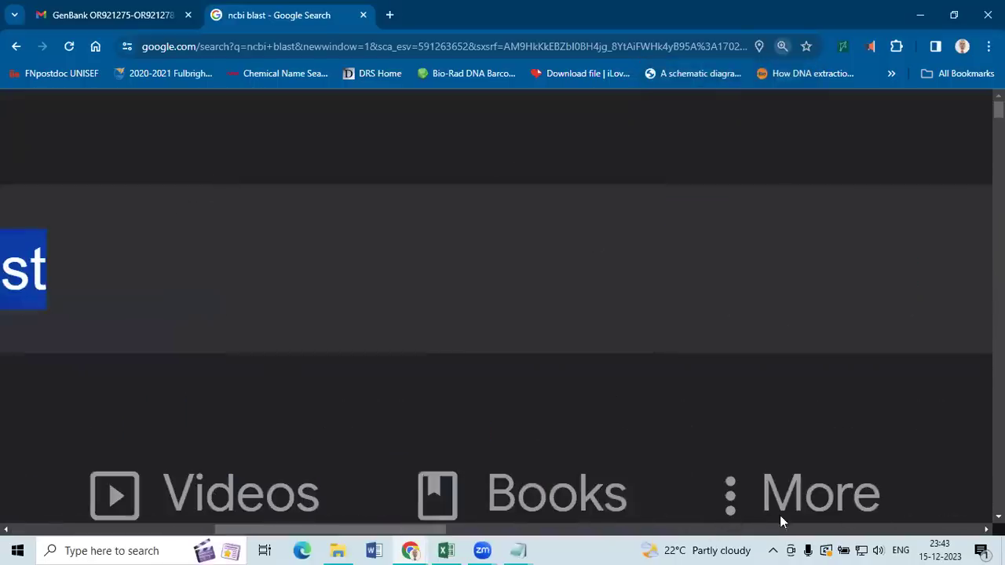
scroll(712, 526, right, 5)
click(597, 527)
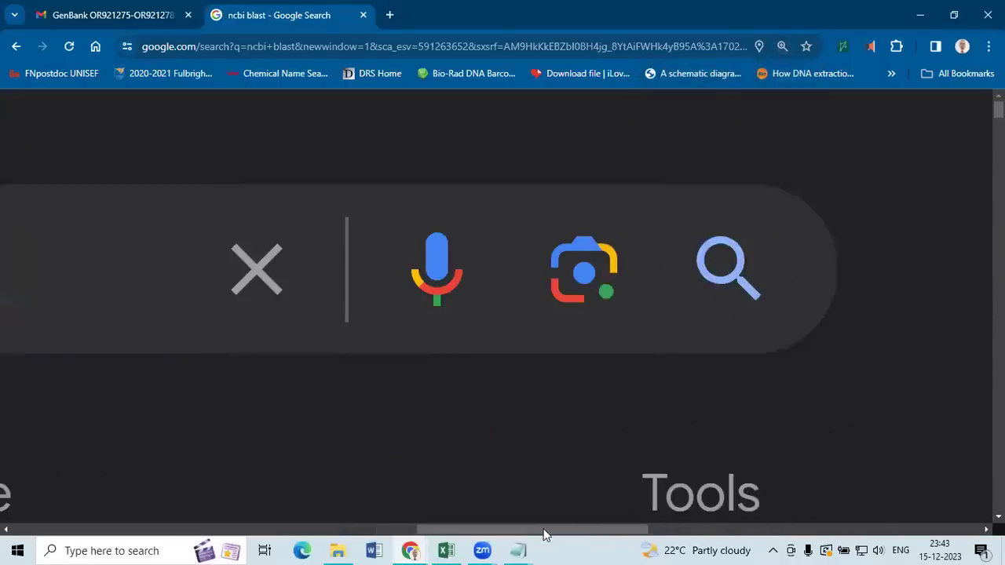
Step: Open a fresh Nucleotide BLAST search page from the Google results, discarding the extra BLAST home page
ctrl+scroll(313, 331, down, 8)
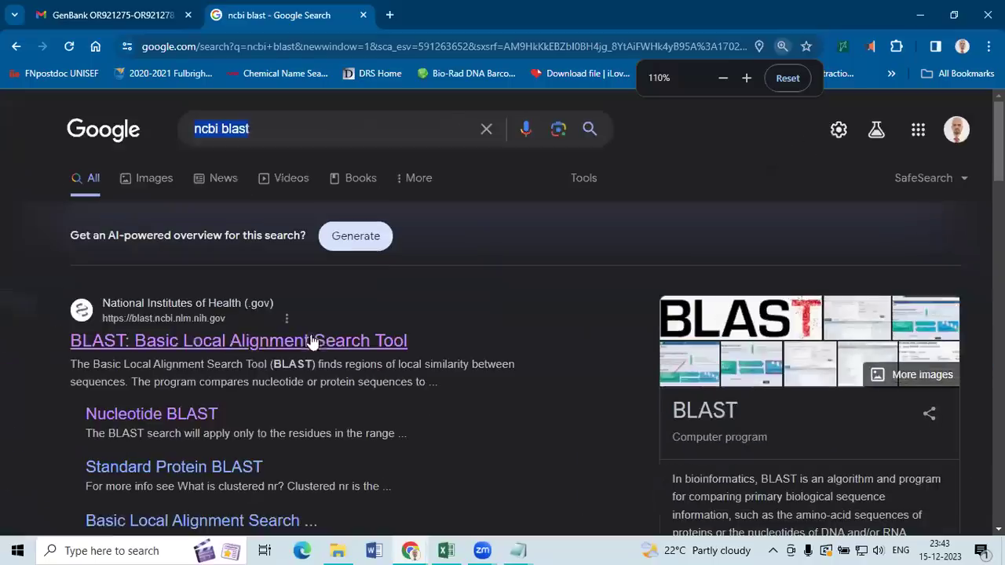
click(172, 354)
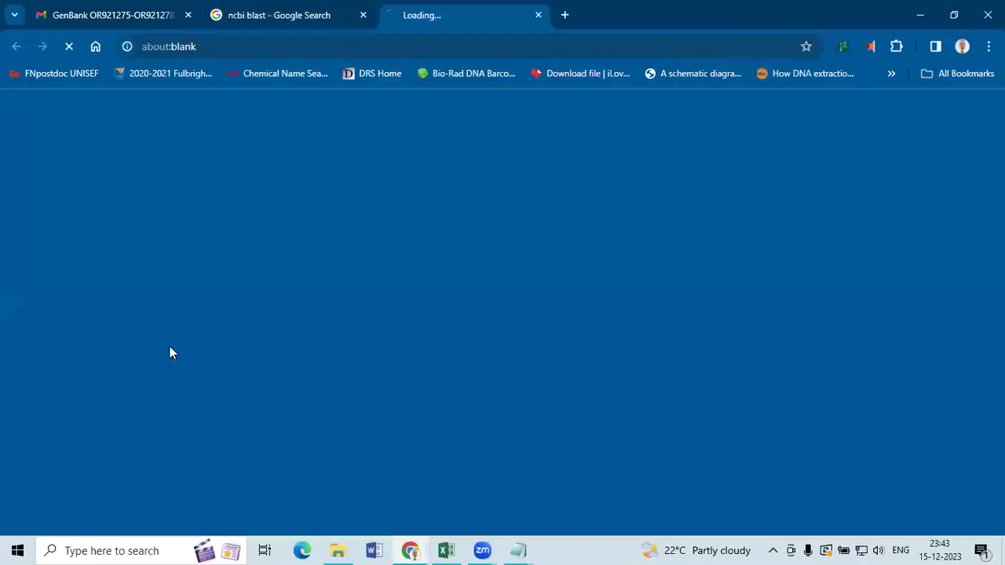
key(ctrl+shift+Tab)
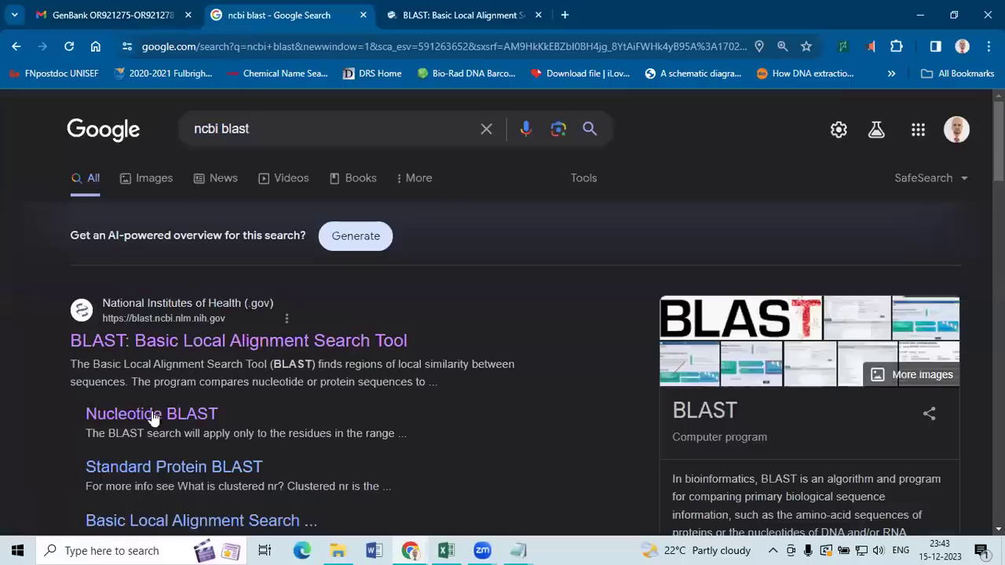
click(152, 415)
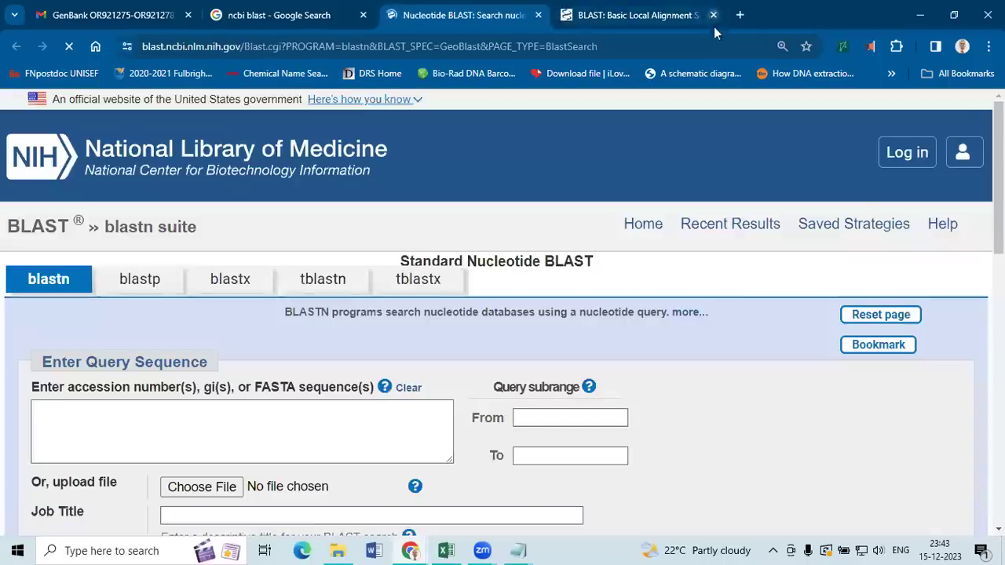
click(713, 15)
Step: Paste the copied KJC195 sequence into the query box, zooming to 200% and back to 150%
scroll(472, 236, down, 2)
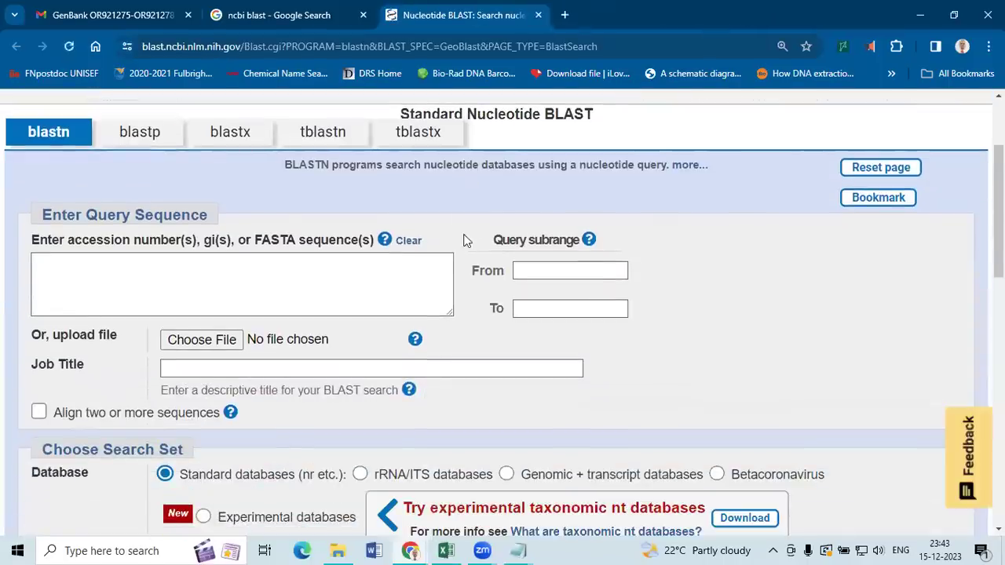
click(399, 300)
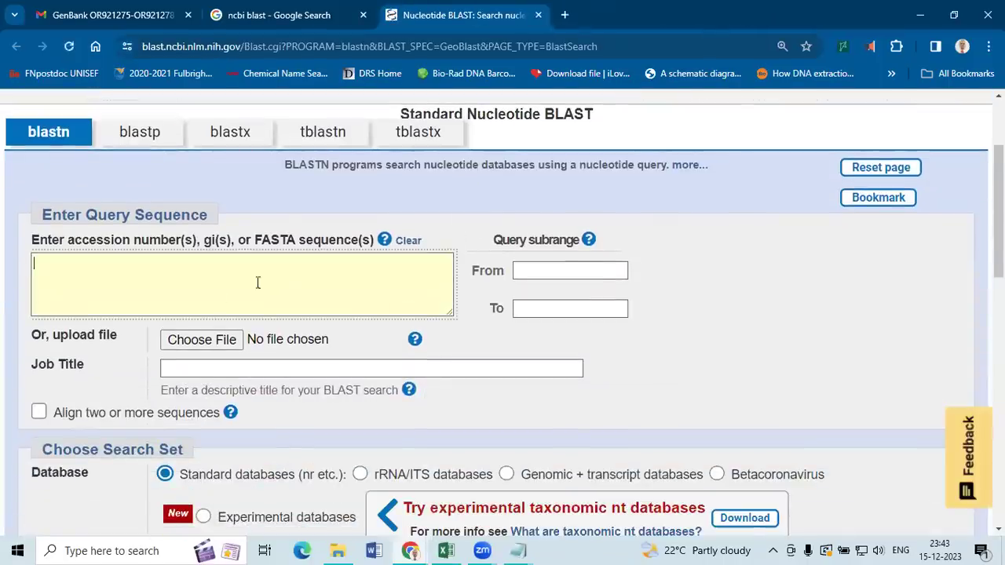
key(ctrl+plus)
key(ctrl+plus)
key(ctrl+plus)
key(ctrl+v)
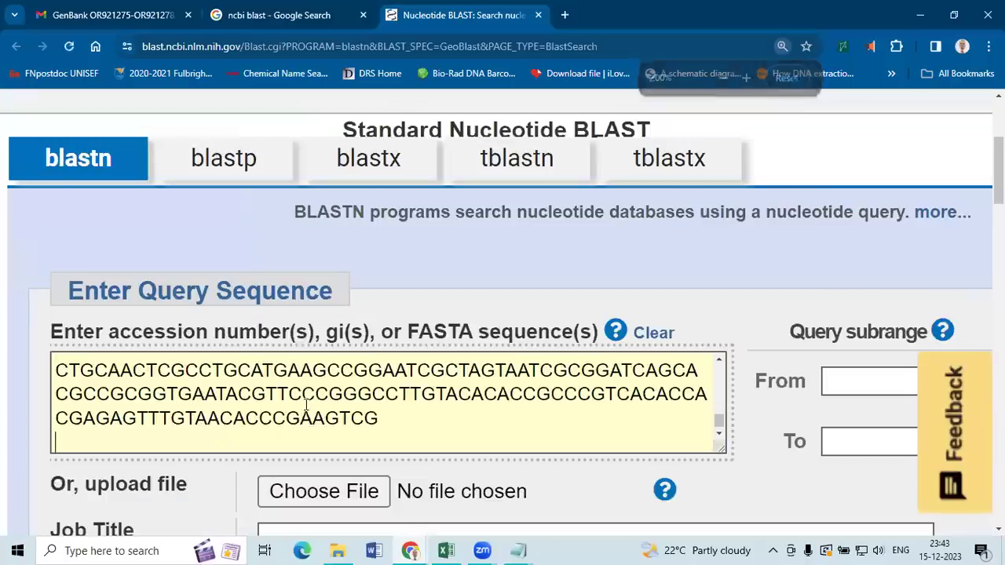
scroll(407, 403, up, 5)
scroll(407, 403, up, 4)
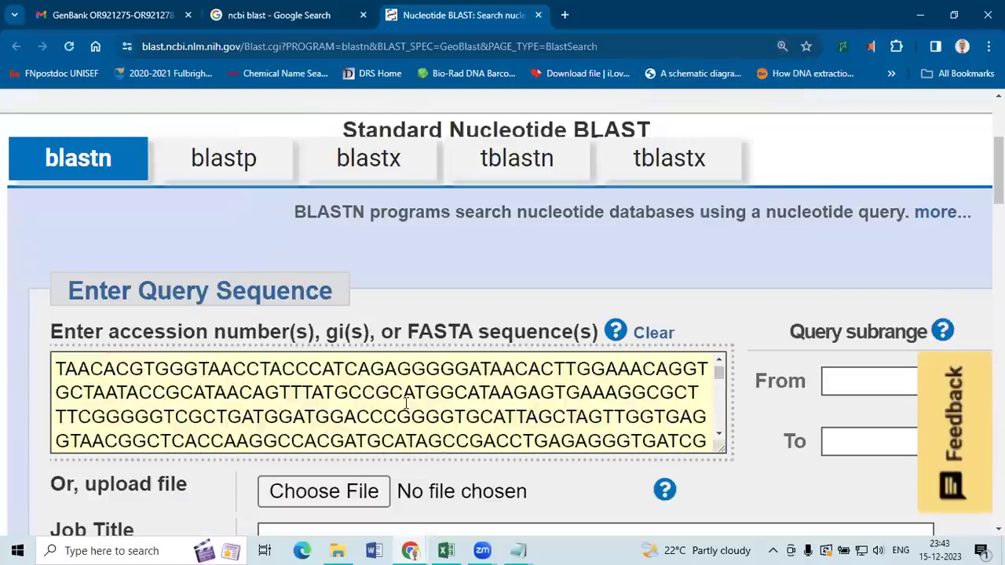
scroll(407, 403, down, 2)
key(ctrl+minus)
key(ctrl+minus)
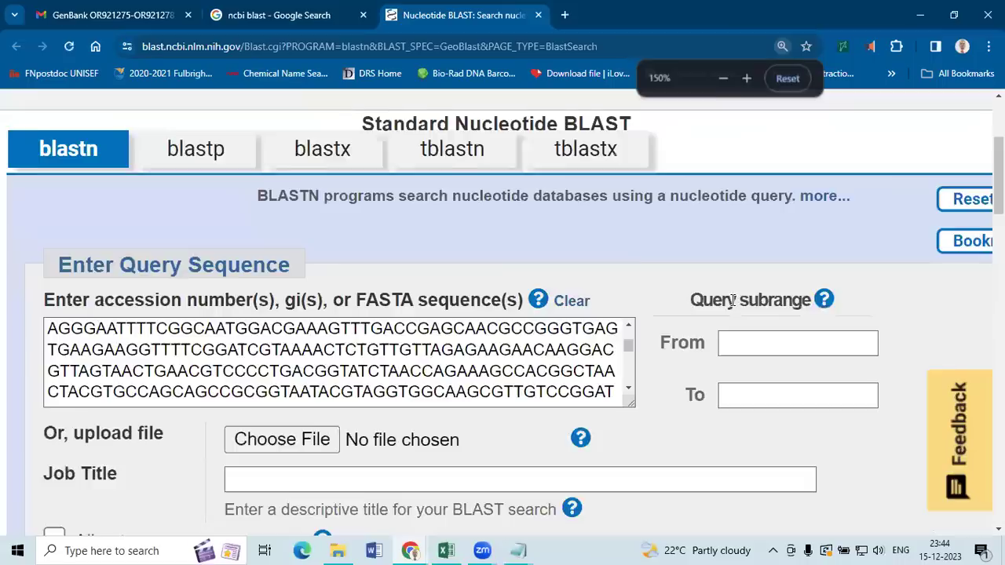
Step: Tick Exclude Uncultured/environmental samples and Show results in a new window
scroll(731, 299, down, 2)
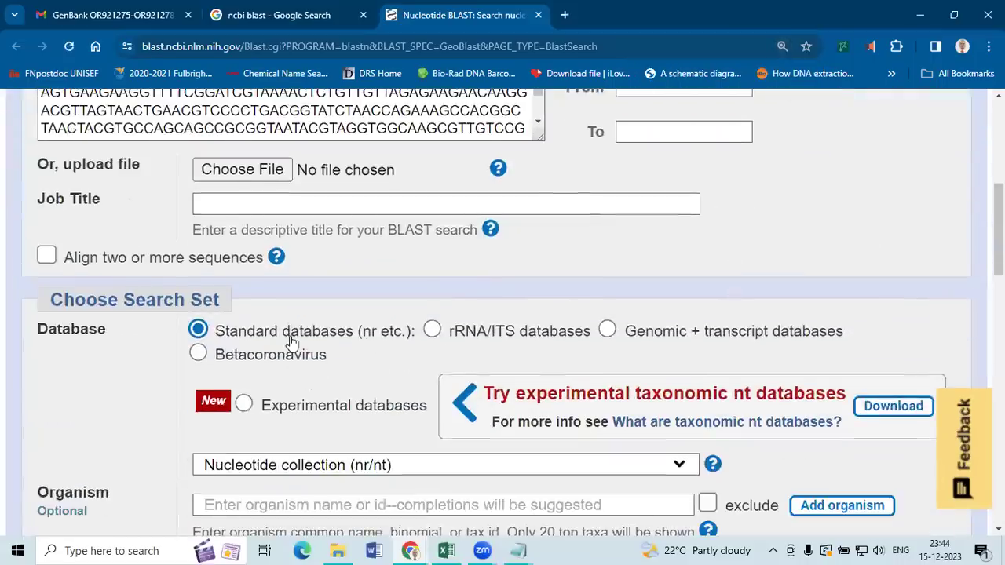
scroll(292, 341, down, 3)
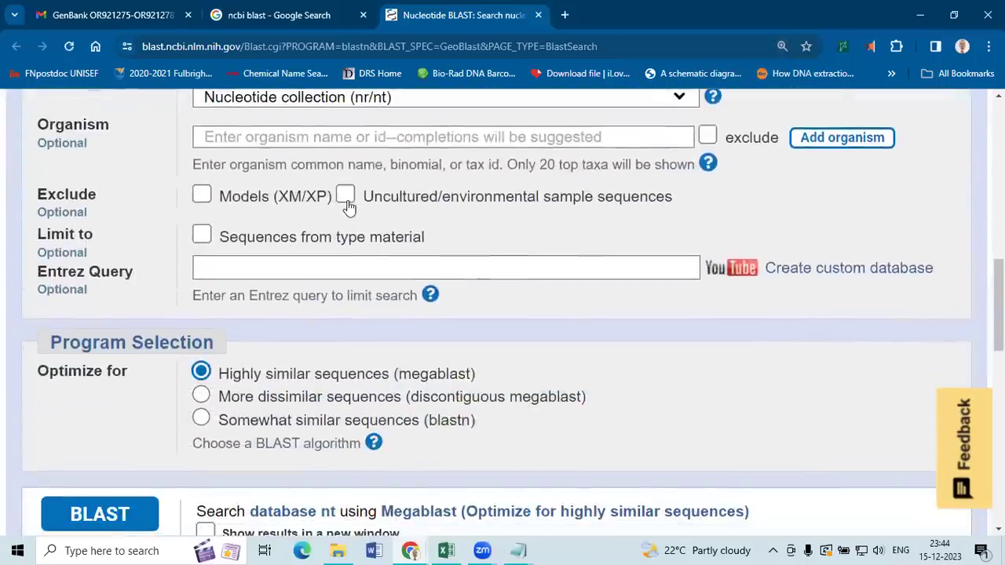
click(346, 197)
scroll(258, 421, down, 1)
scroll(251, 416, down, 1)
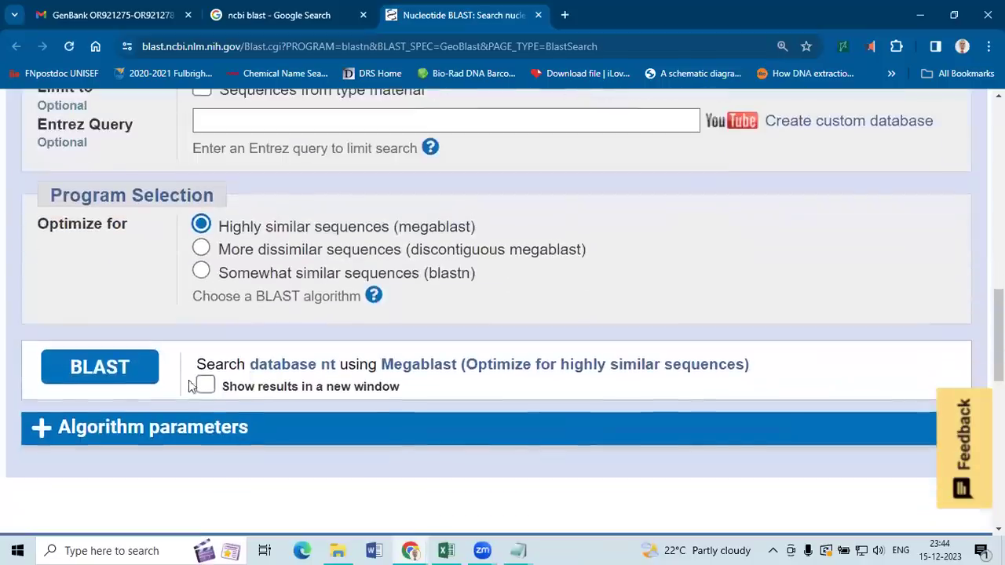
click(207, 393)
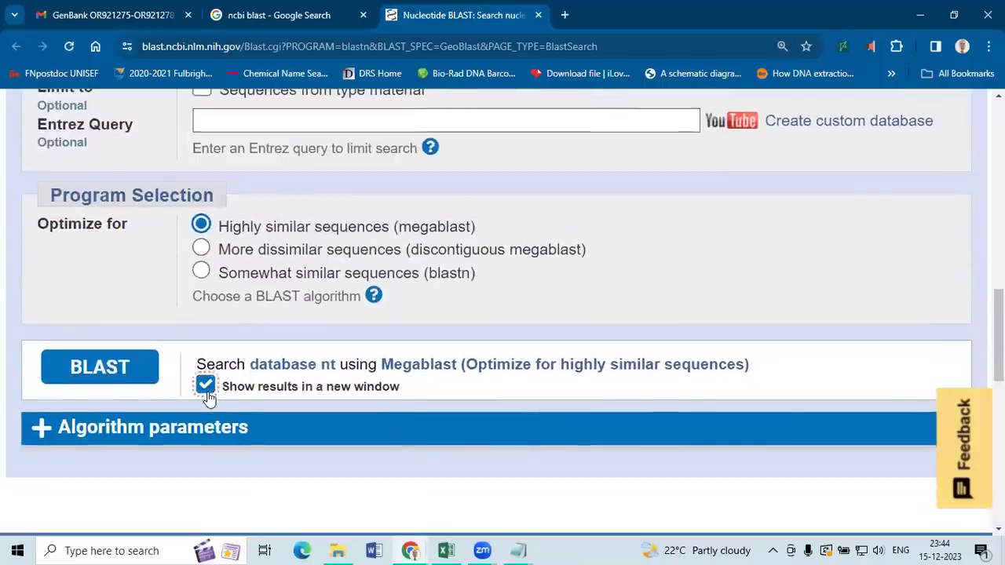
Step: Run the blastn search for KJC195 and wait for the results page to load
click(88, 369)
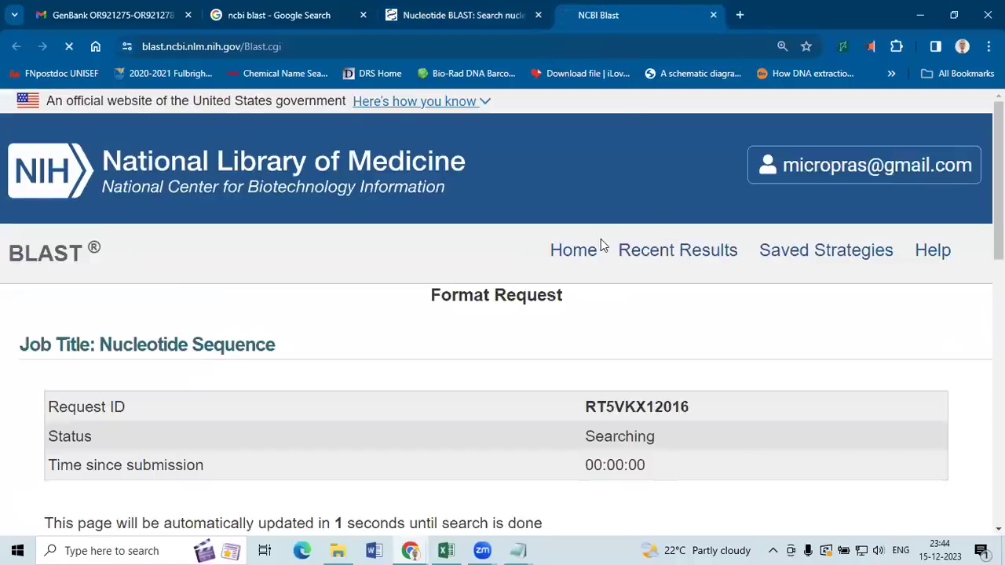
scroll(476, 231, down, 3)
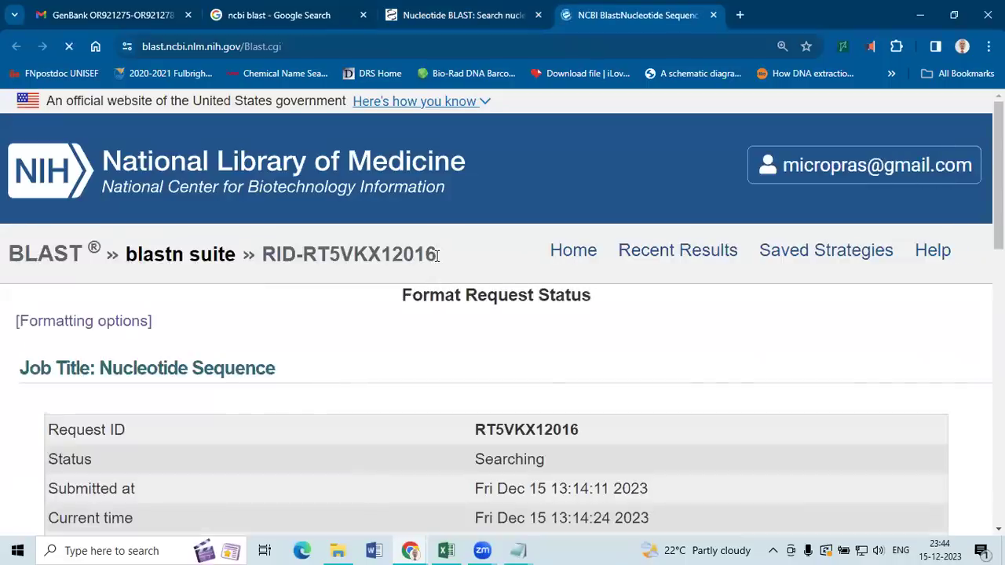
scroll(429, 261, down, 2)
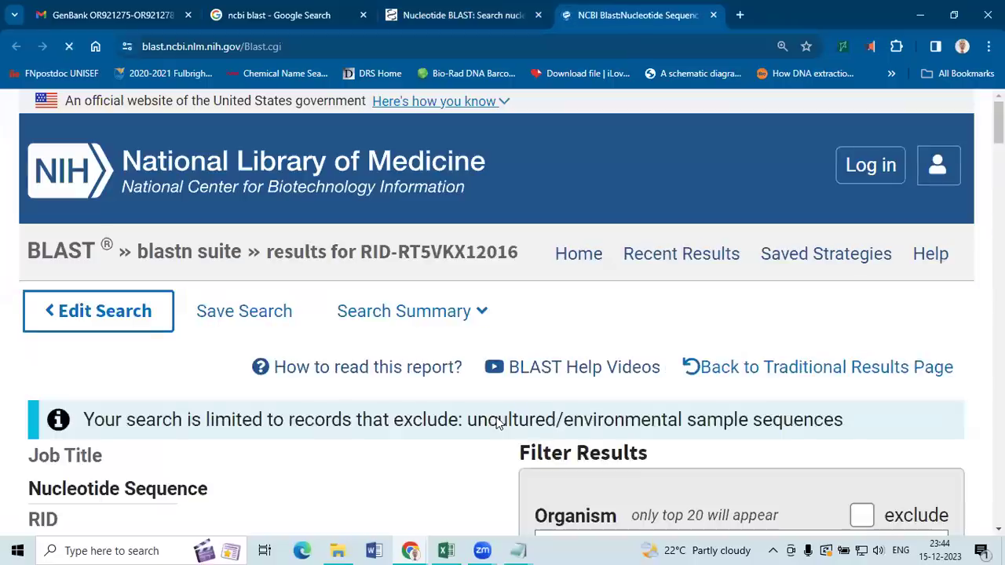
Step: Adjust the zoom and mark the query length of 1381 on the results page
scroll(456, 448, down, 5)
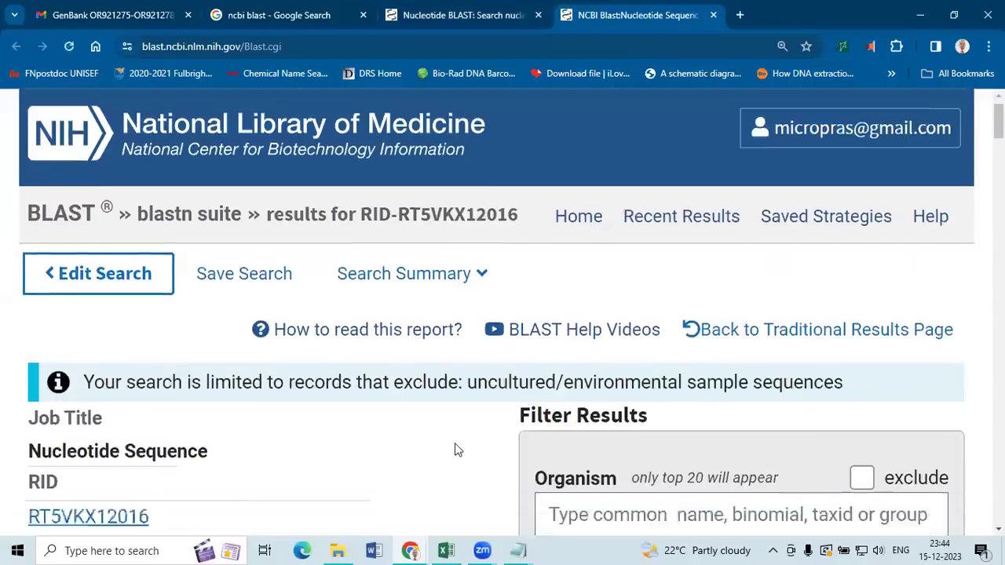
key(ctrl+minus)
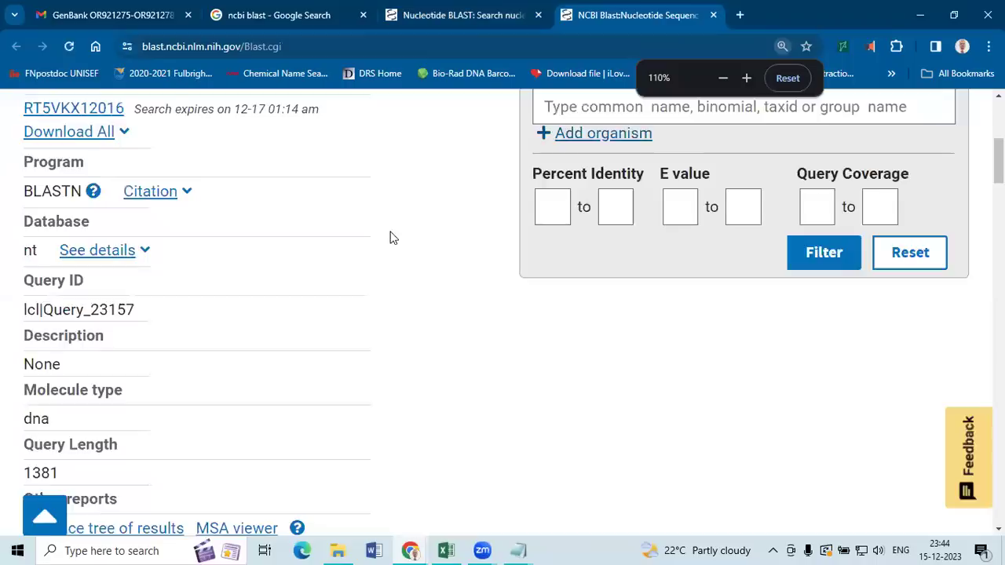
key(ctrl+minus)
key(ctrl+minus)
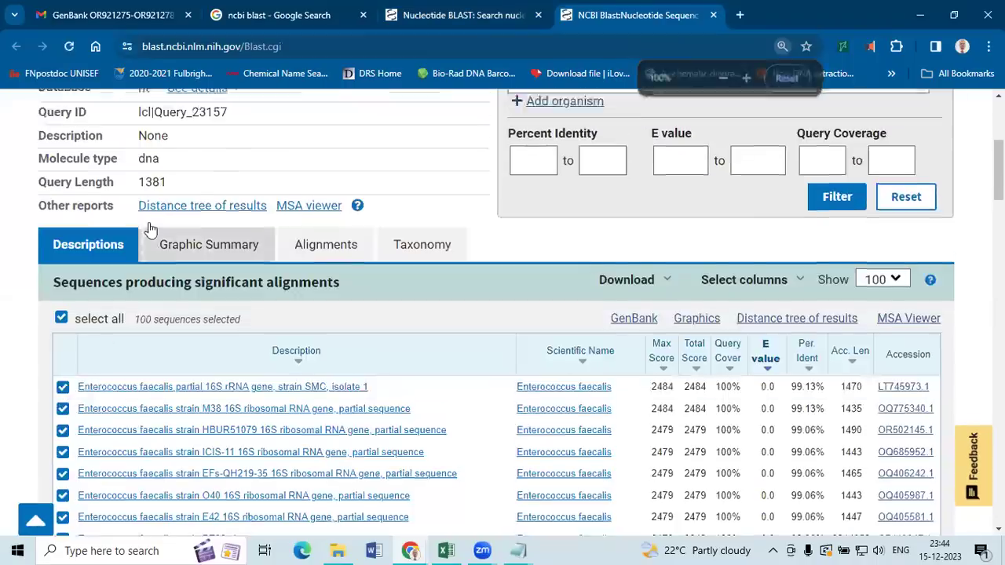
key(ctrl+plus)
scroll(137, 390, down, 1)
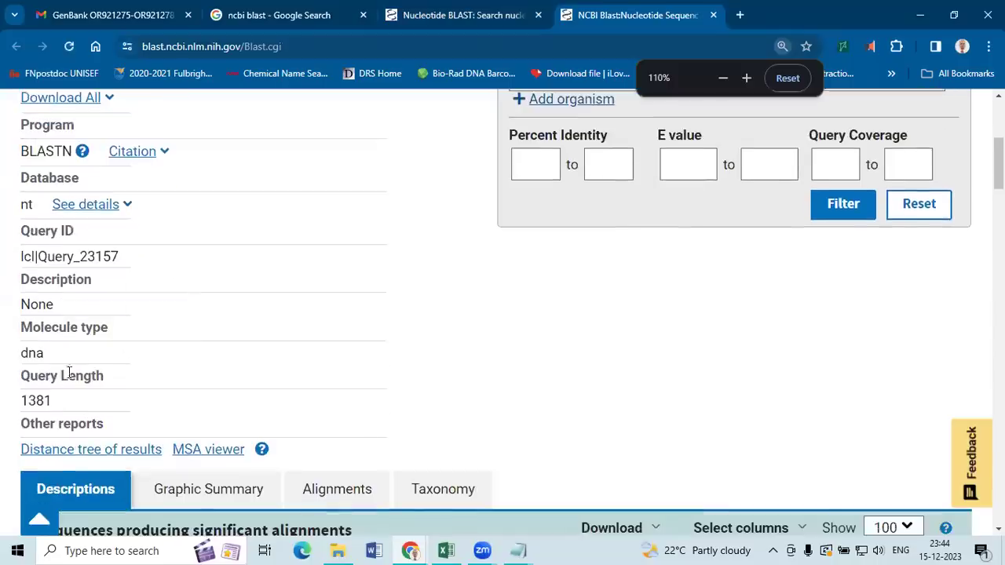
drag(56, 403, 22, 397)
click(47, 400)
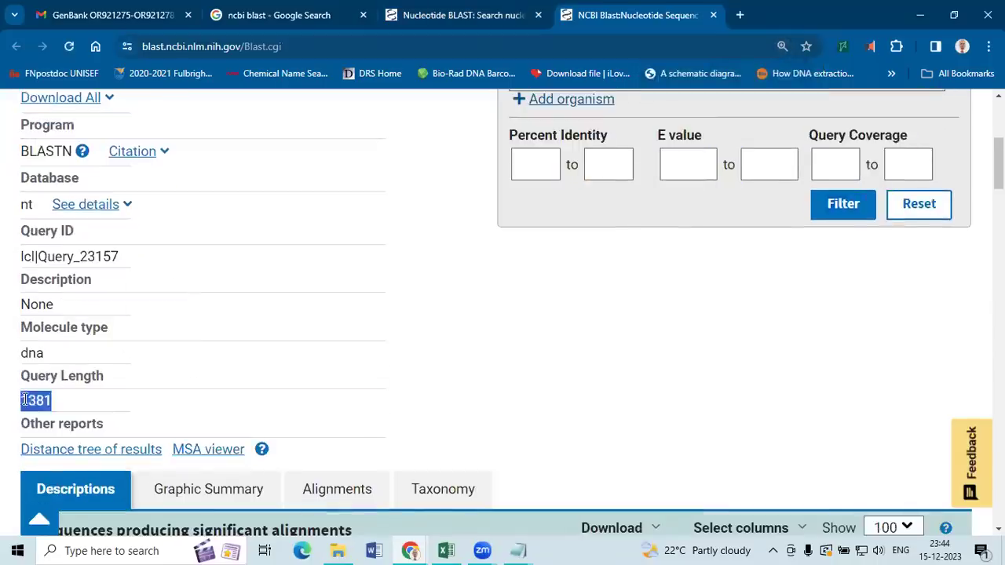
click(151, 388)
key(ctrl+minus)
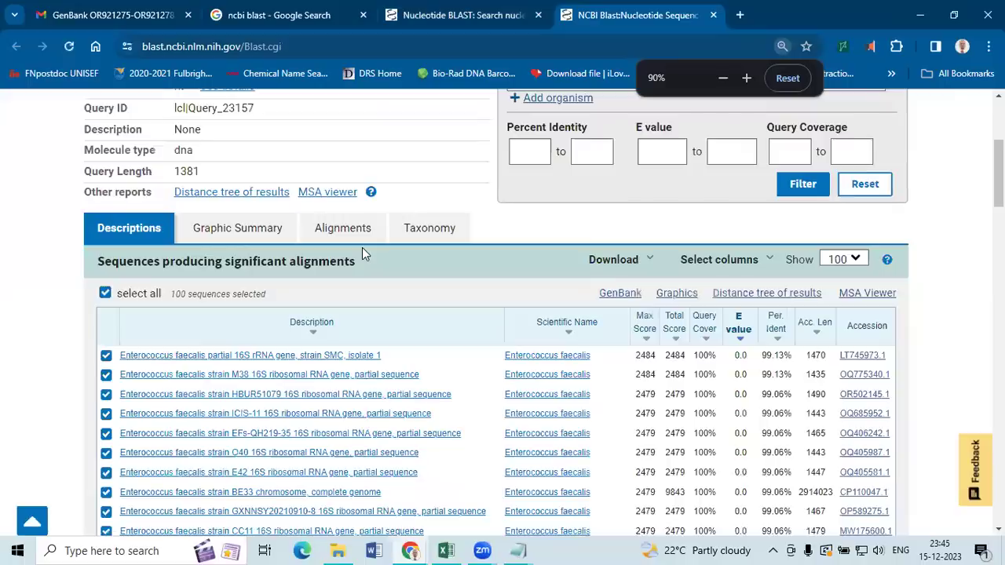
key(ctrl+plus)
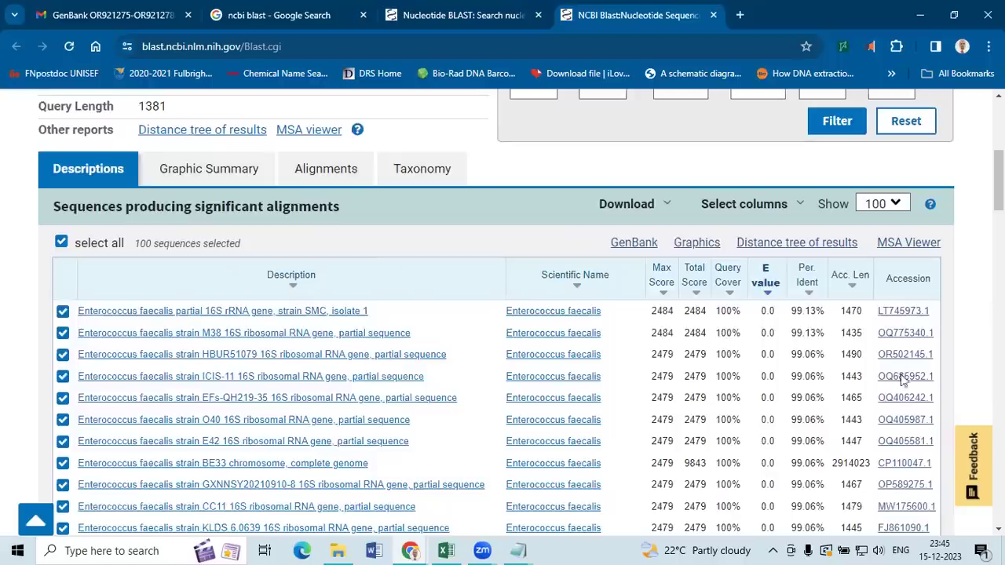
Step: Highlight the top hit's 99.13% identity for Enterococcus faecalis in the Descriptions table
scroll(263, 208, up, 1)
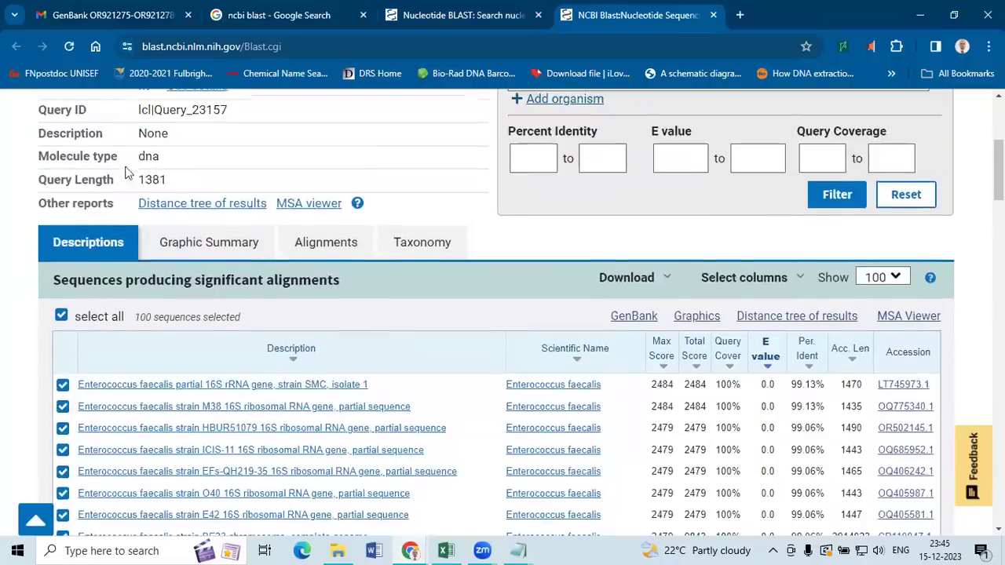
drag(138, 180, 200, 178)
click(200, 178)
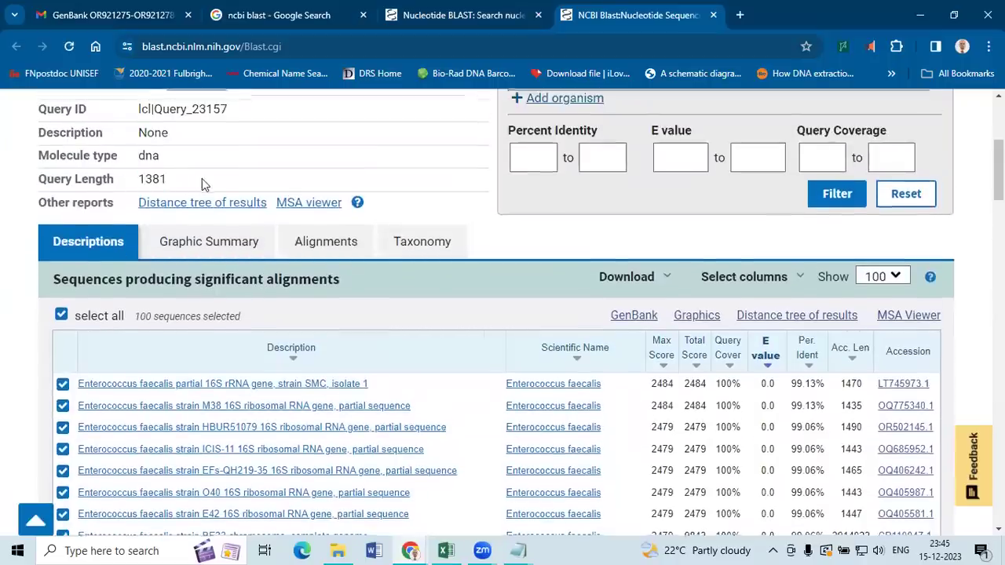
scroll(202, 178, down, 2)
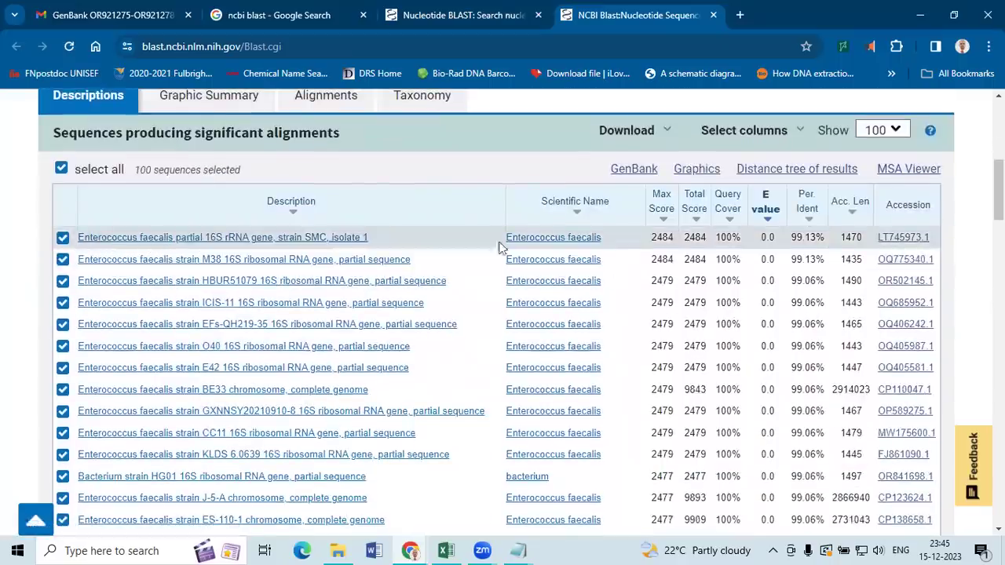
drag(791, 236, 829, 235)
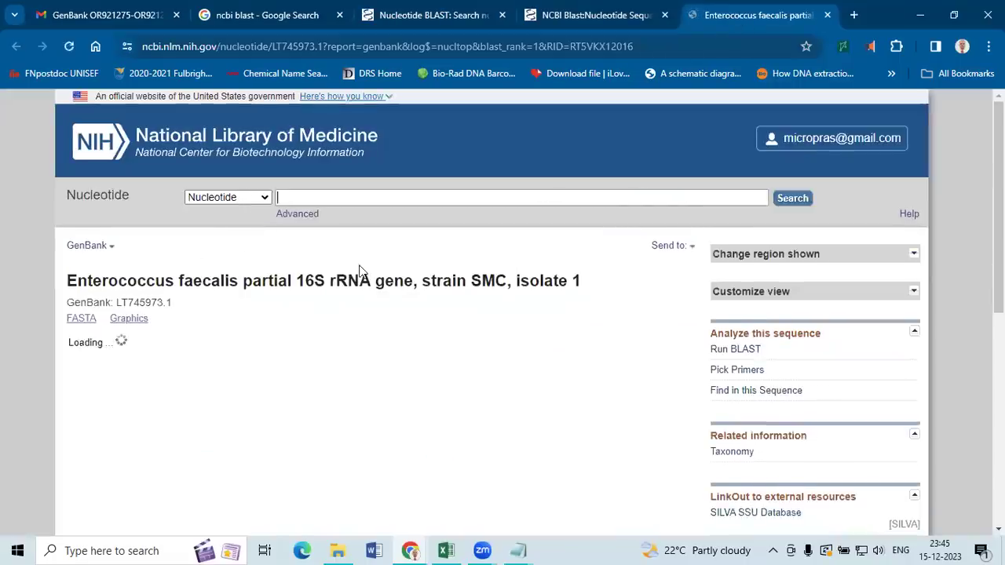
Step: Check the LT745973.1 record's 04-MAR-2017 date and 1470 bp length in the LOCUS line
scroll(360, 271, down, 2)
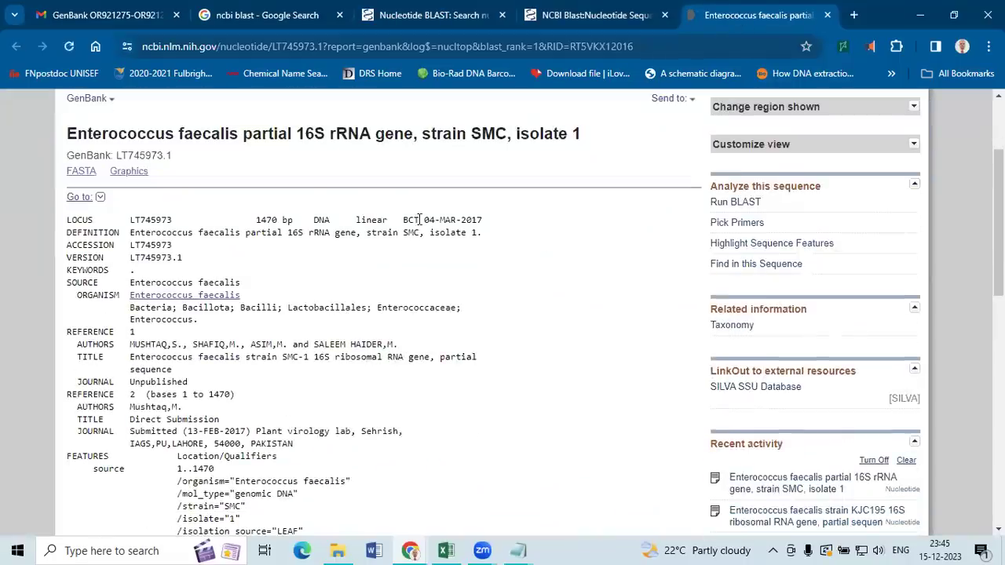
drag(420, 220, 503, 229)
drag(251, 220, 292, 220)
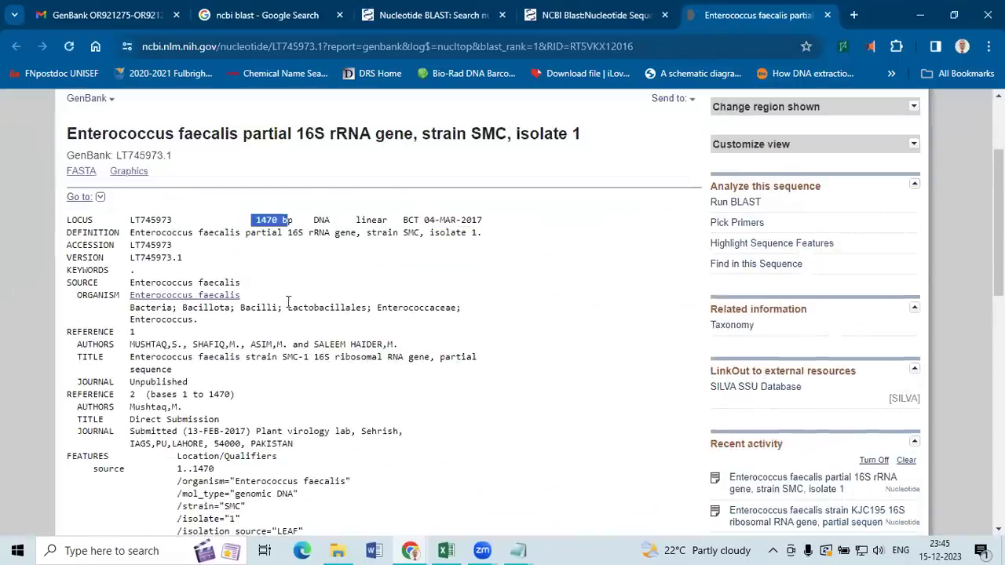
key(ctrl+plus)
click(272, 250)
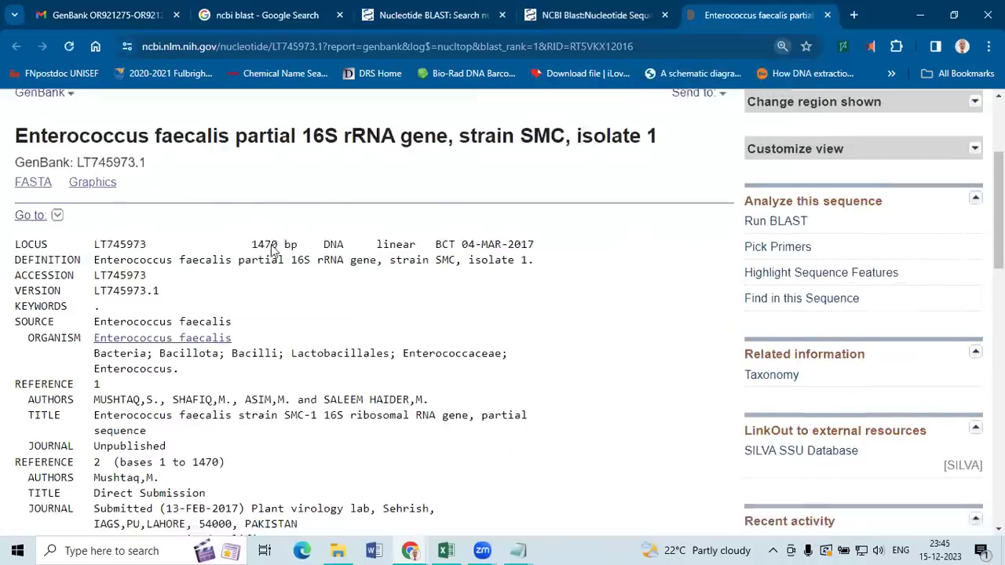
Step: Check the submitting lab's location and the isolation source LEAF in the record
scroll(271, 244, down, 5)
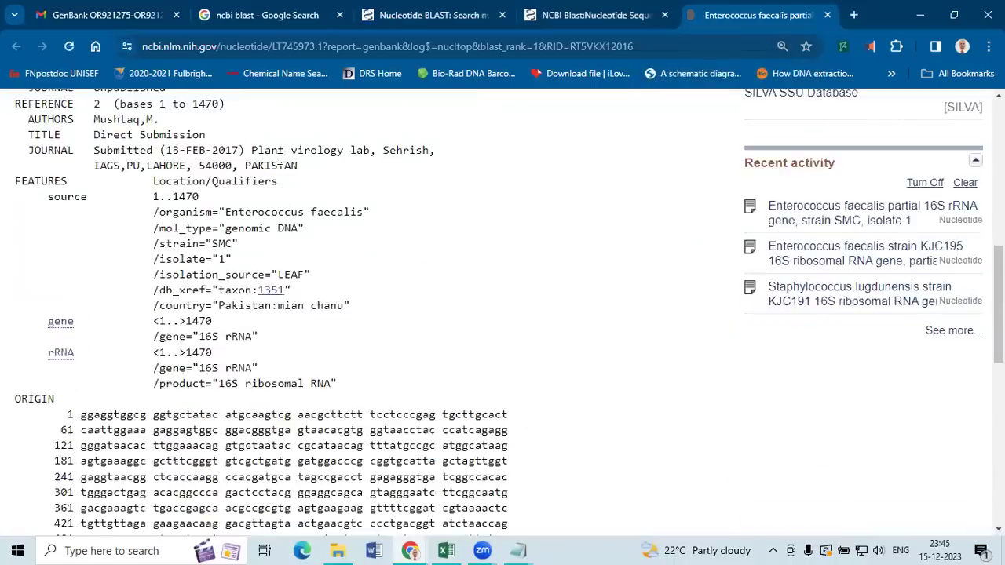
drag(252, 150, 307, 178)
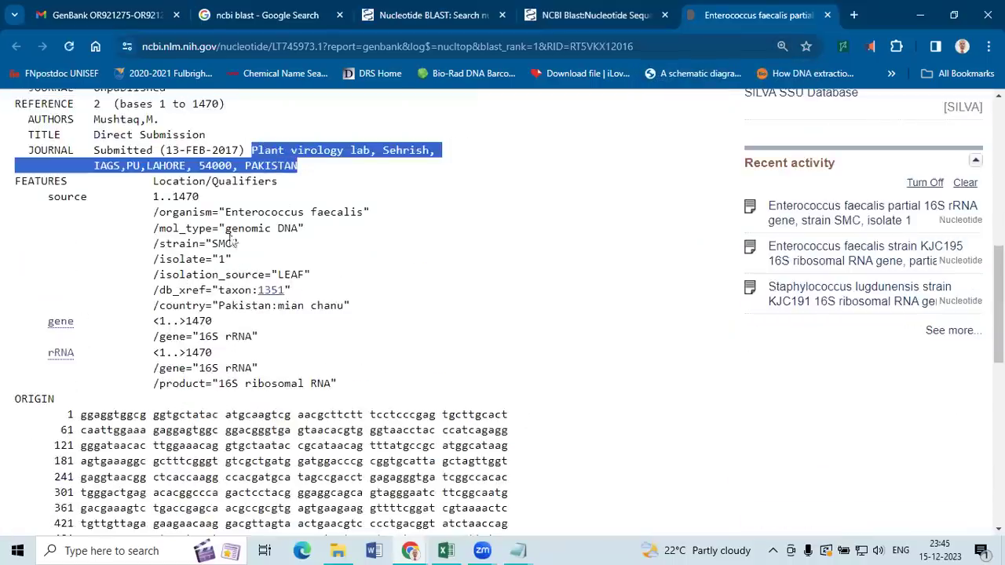
drag(254, 270, 359, 271)
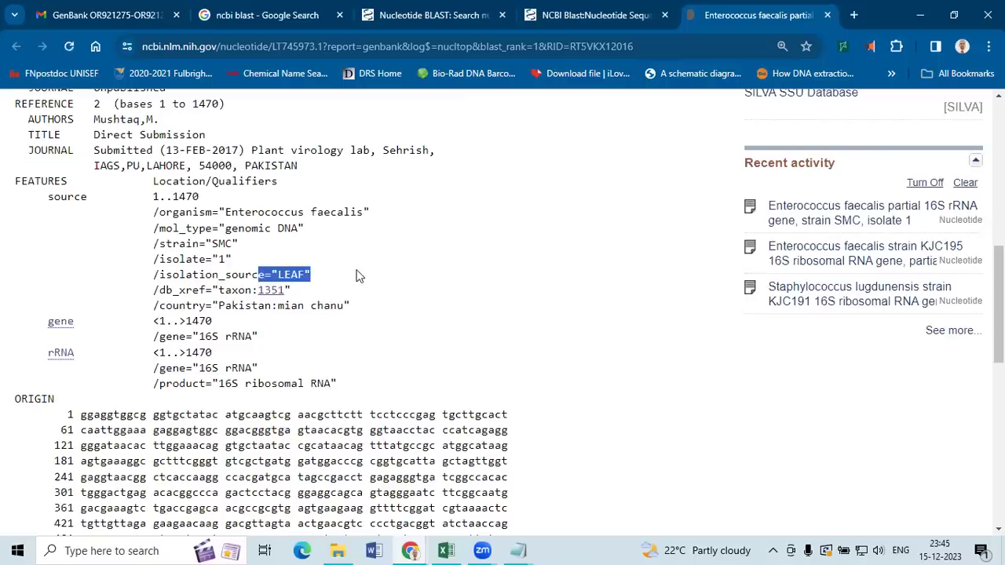
click(306, 275)
double_click(302, 275)
scroll(506, 322, down, 3)
scroll(498, 304, down, 2)
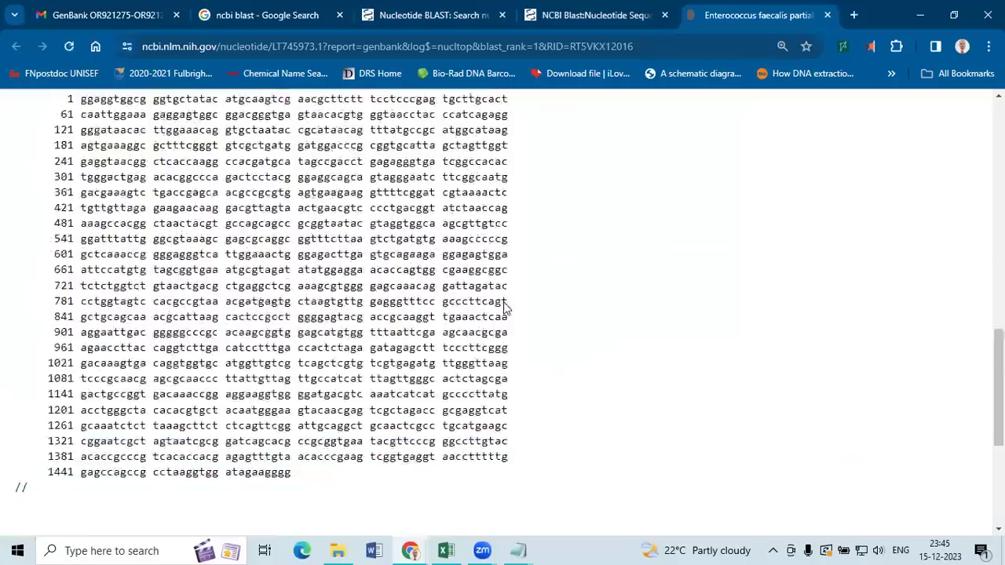
scroll(568, 180, up, 10)
click(595, 15)
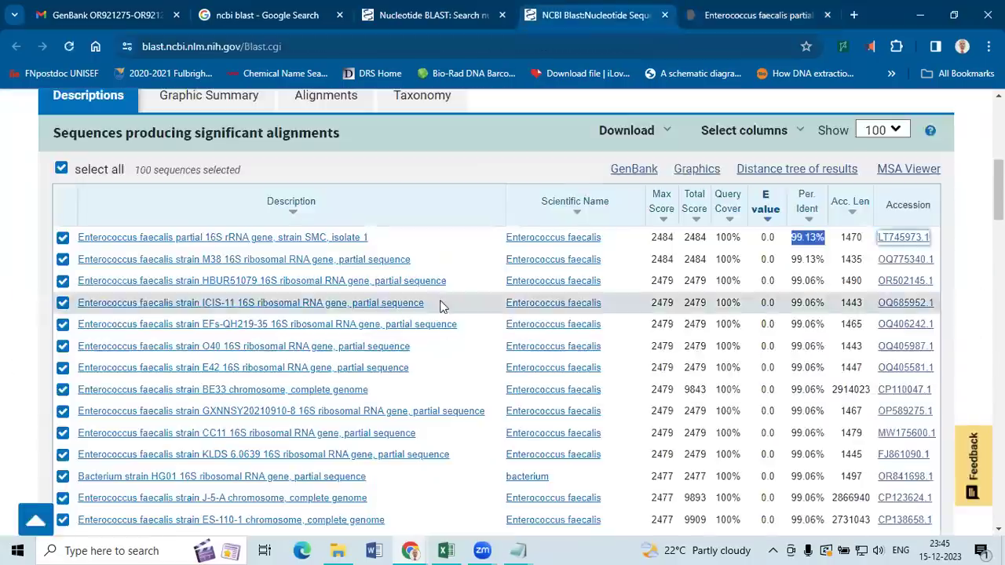
scroll(688, 305, up, 2)
scroll(731, 323, down, 3)
scroll(742, 354, down, 2)
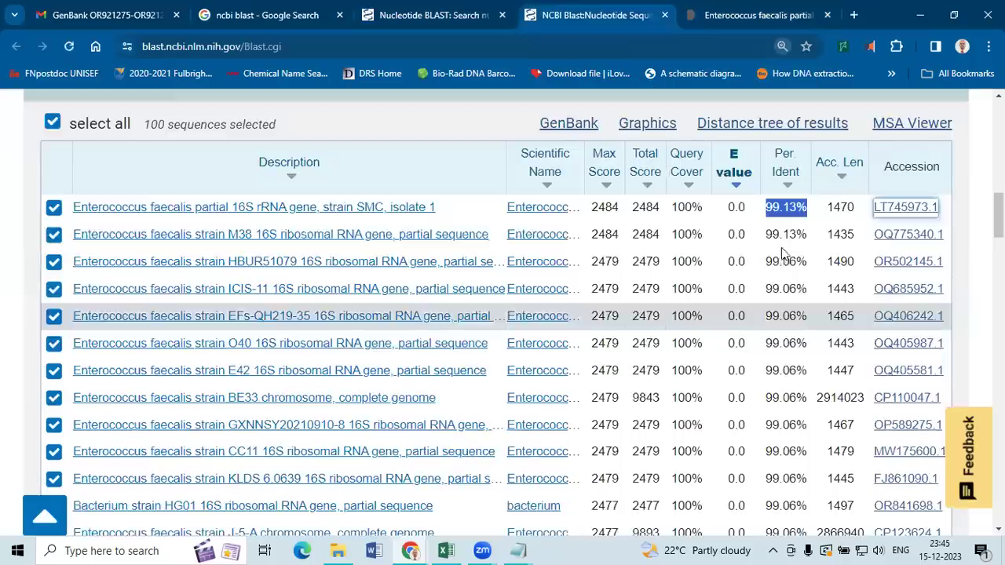
scroll(768, 418, down, 1)
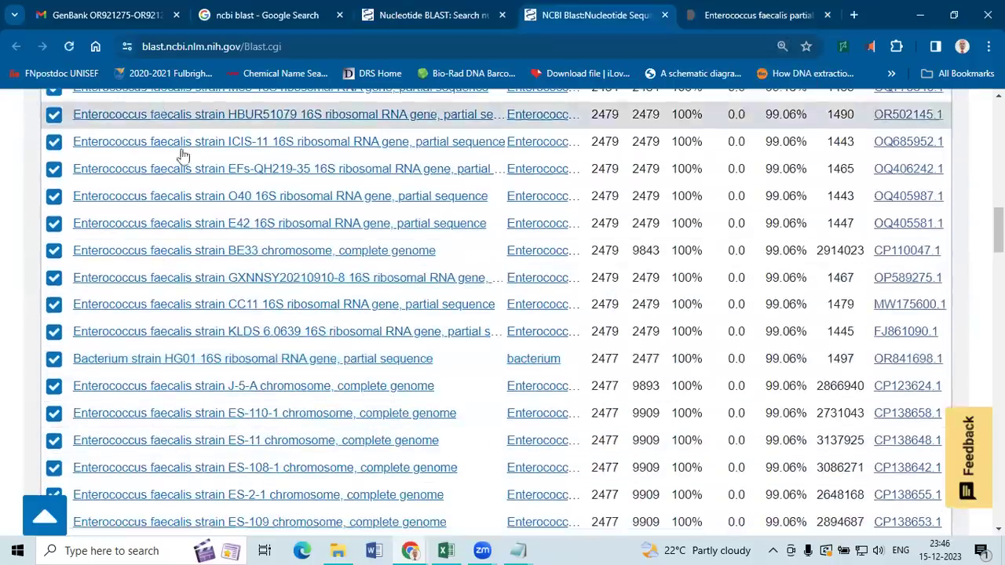
scroll(468, 396, up, 2)
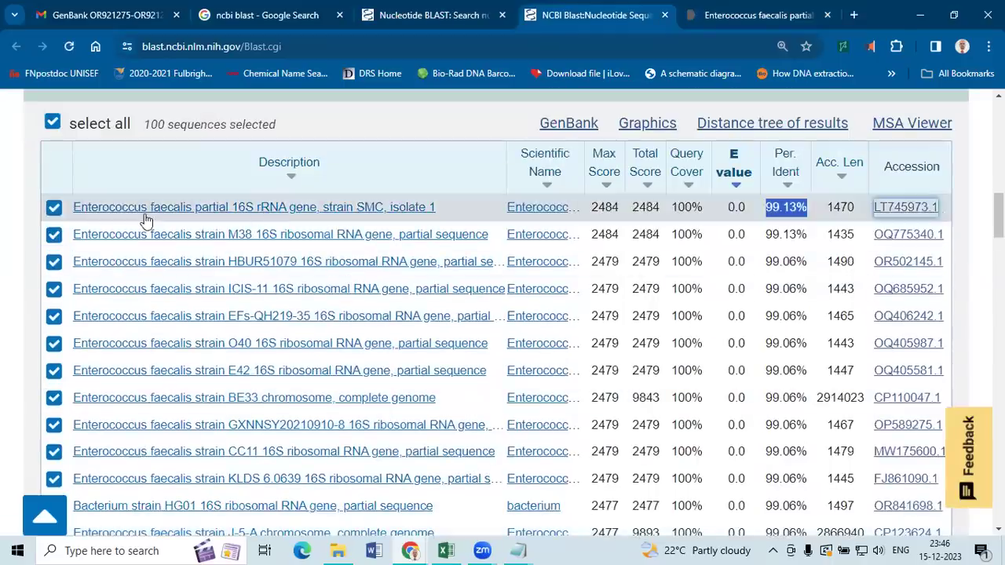
scroll(761, 305, up, 10)
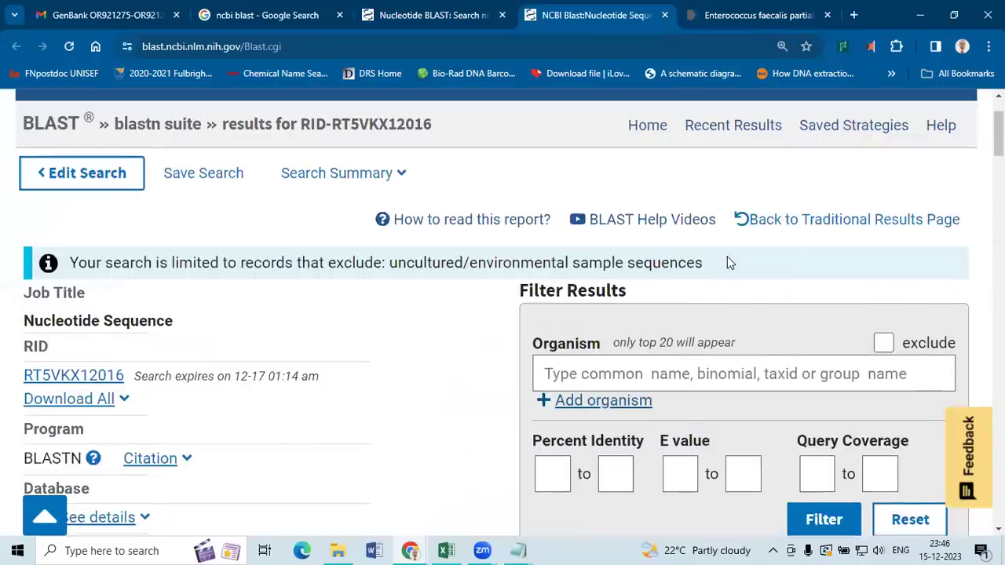
scroll(727, 261, down, 3)
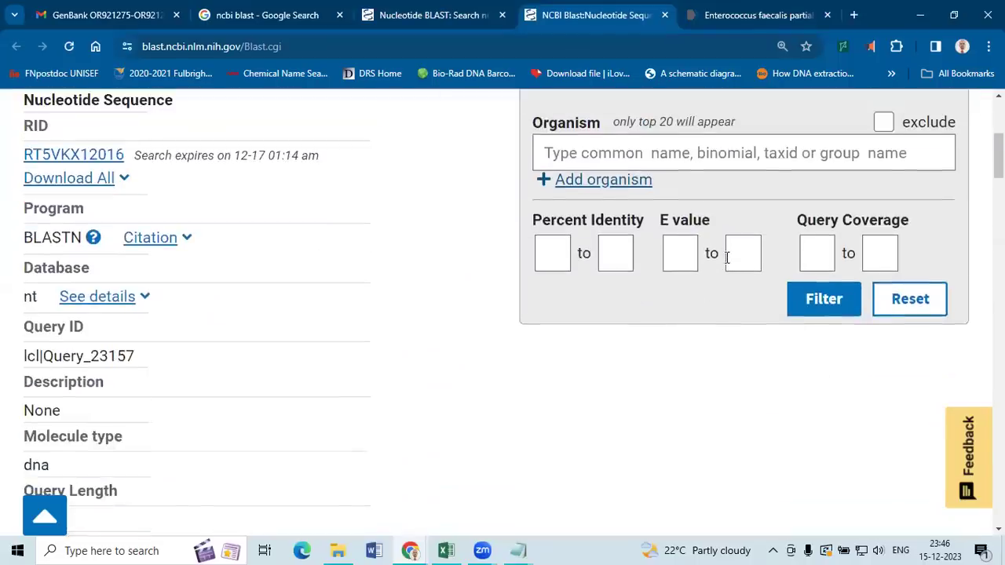
scroll(631, 385, down, 8)
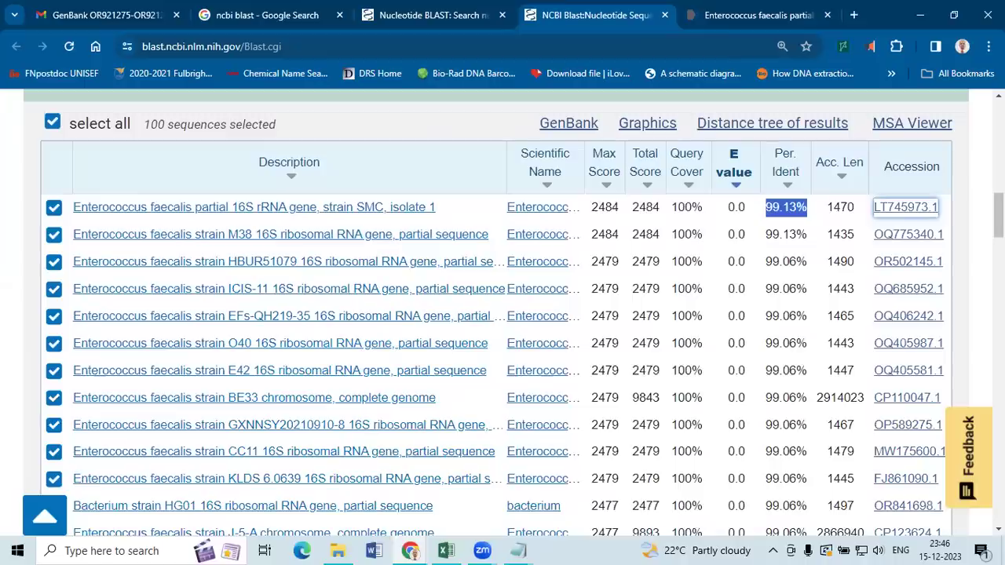
key(alt+Tab)
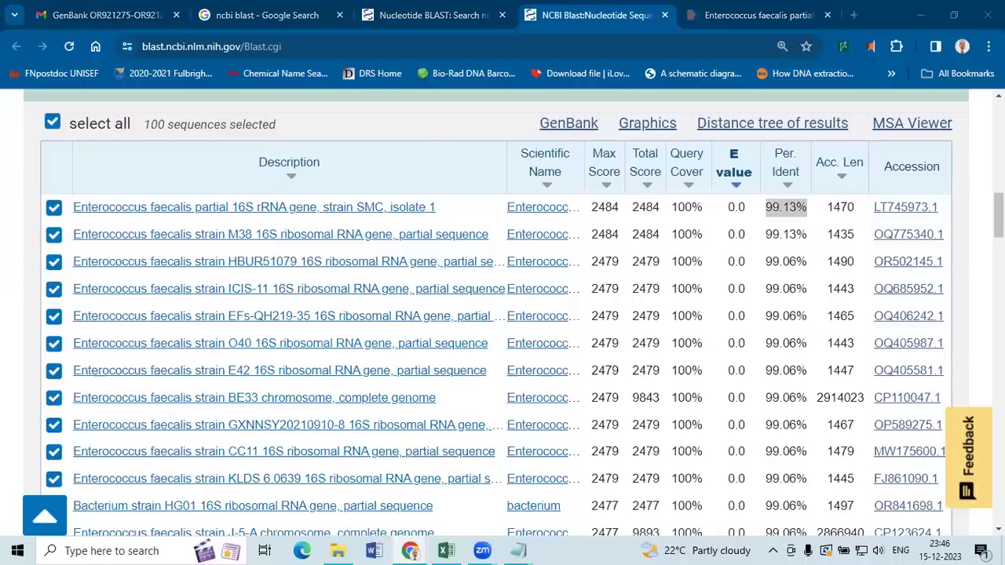